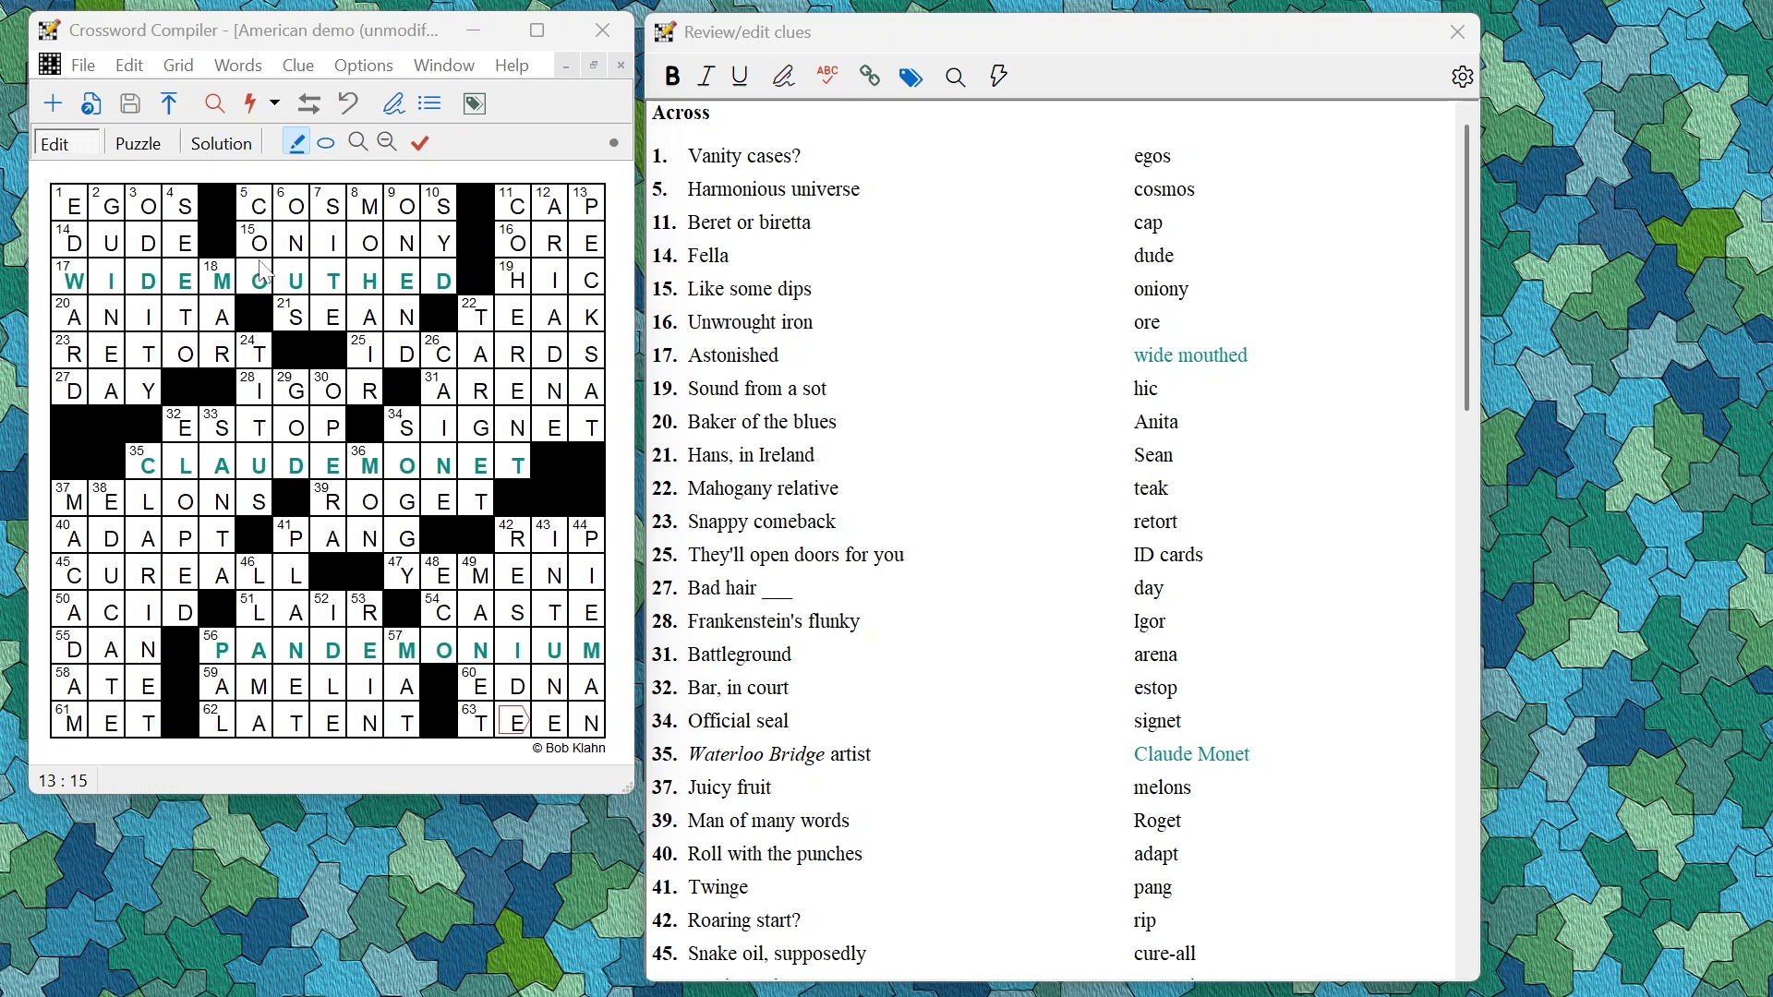
Turn on key-word marking and circle the T in ESTOP, E in SIGNET and S in MELONS.
left_click(327, 145)
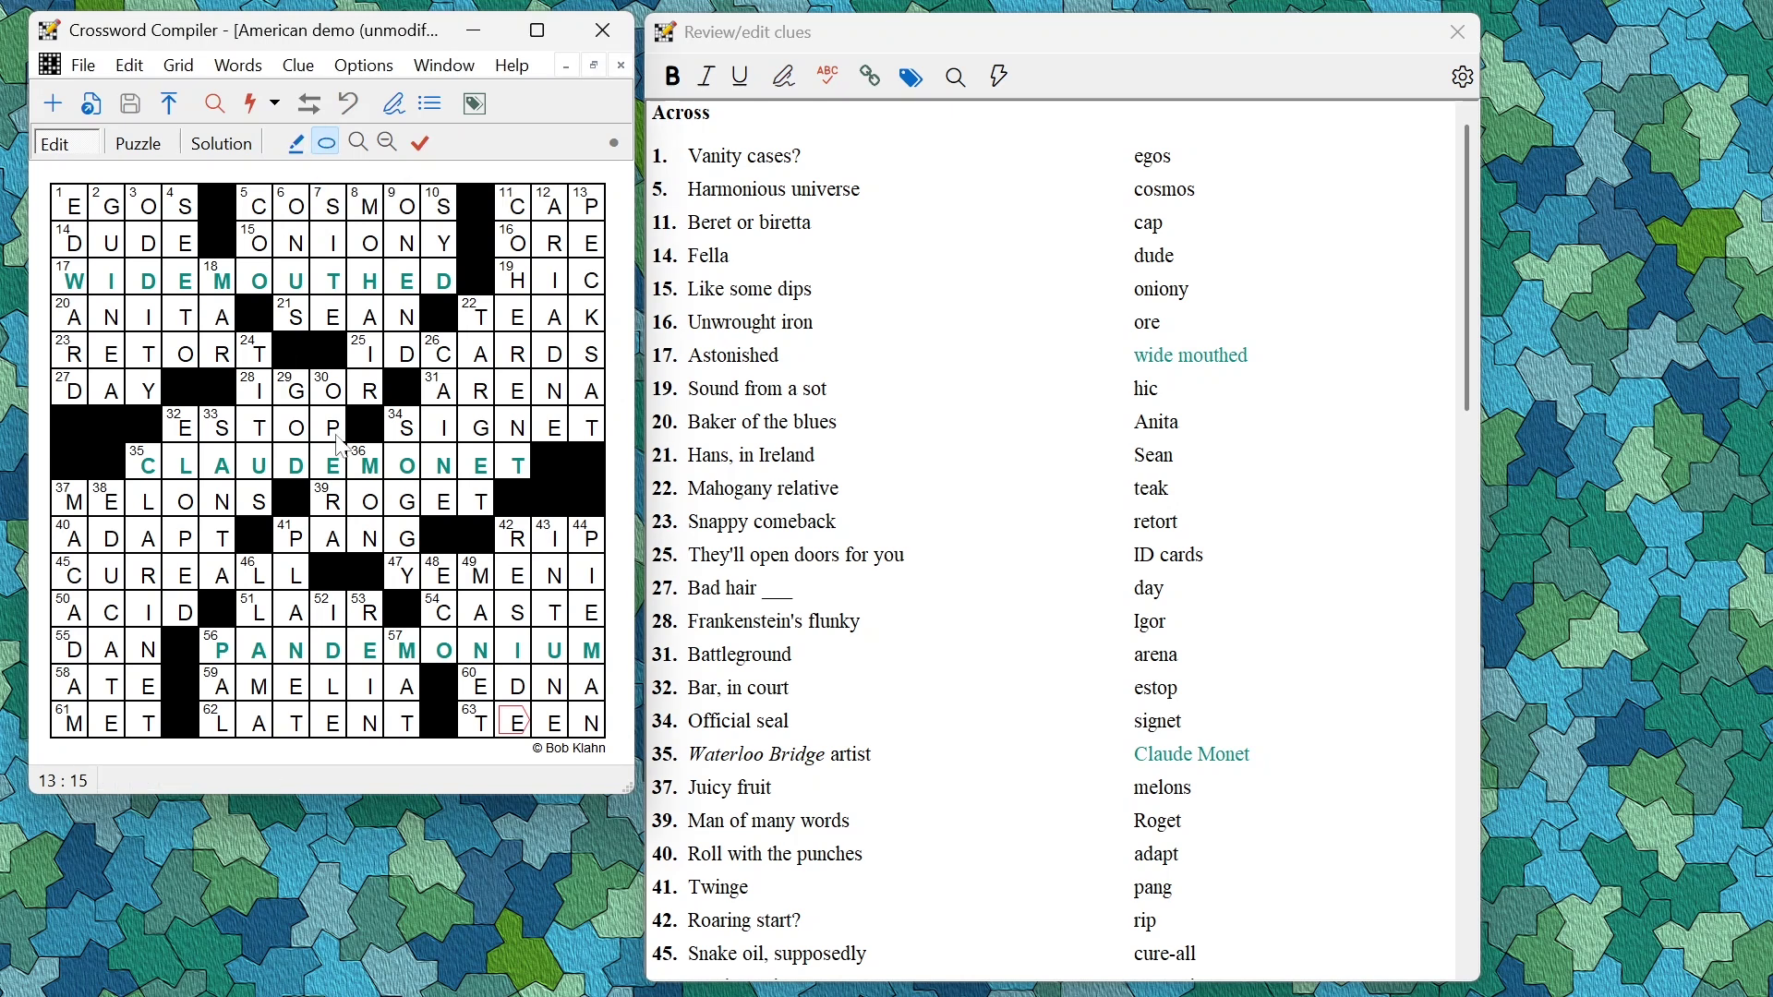
left_click(266, 432)
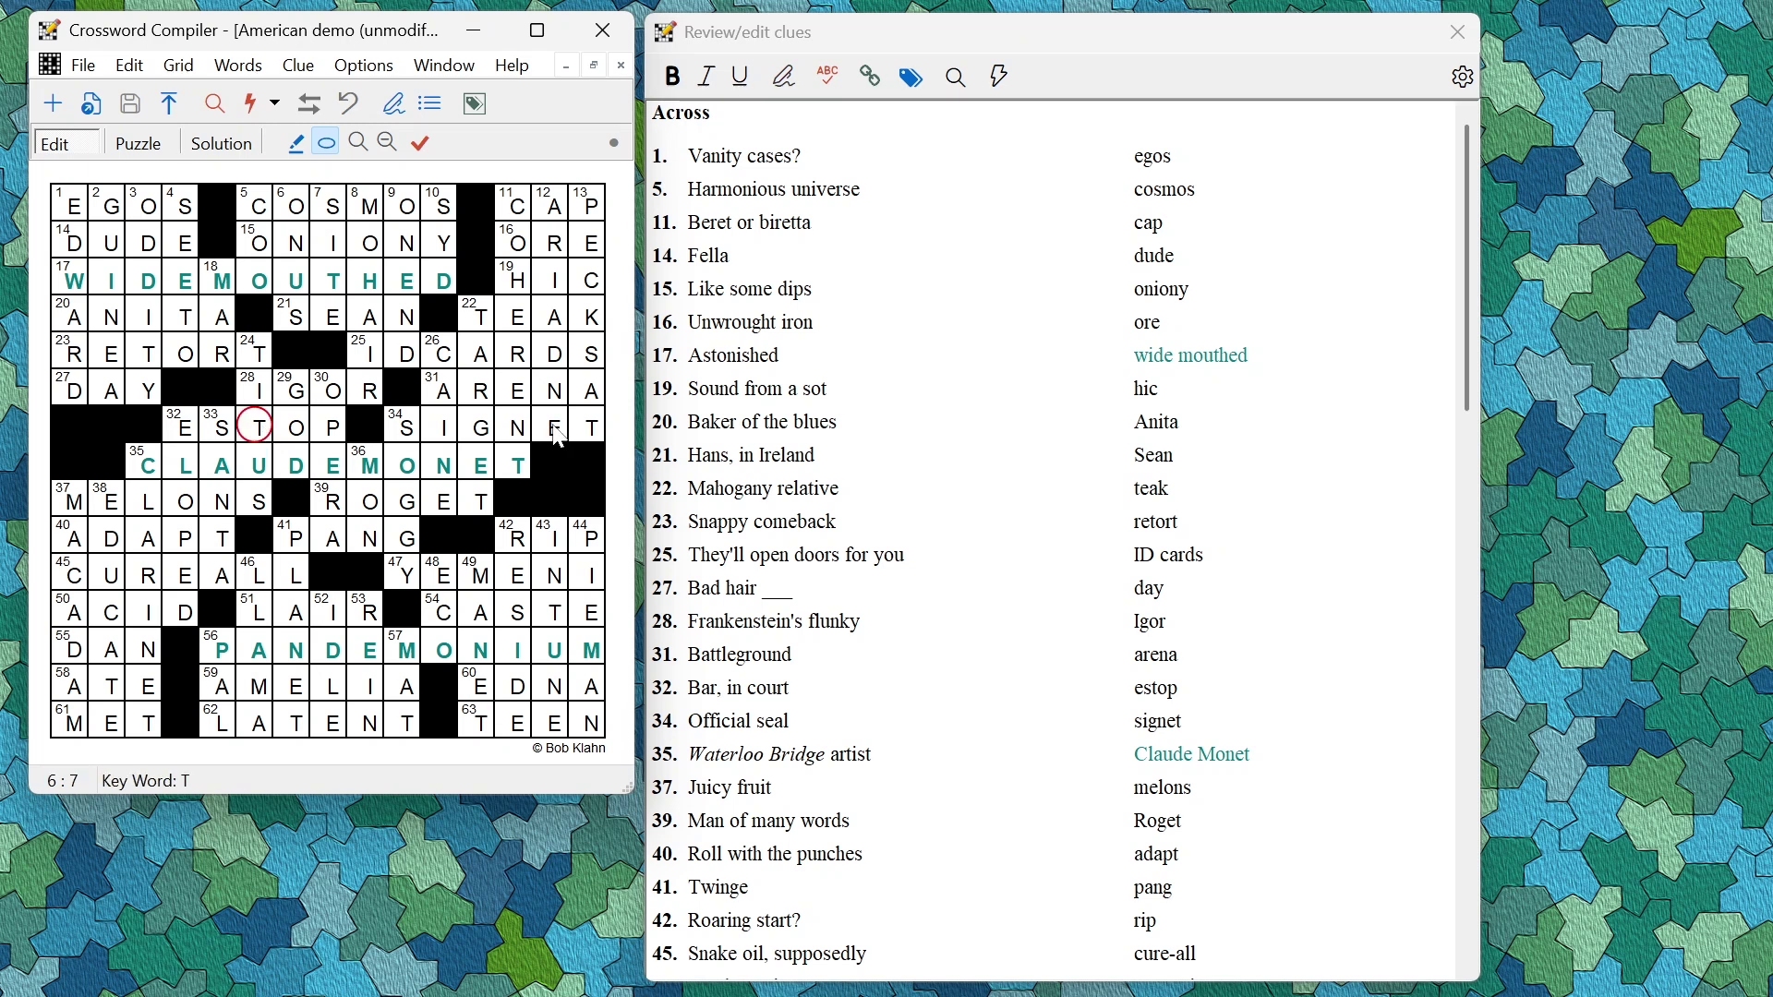
left_click(558, 434)
left_click(257, 502)
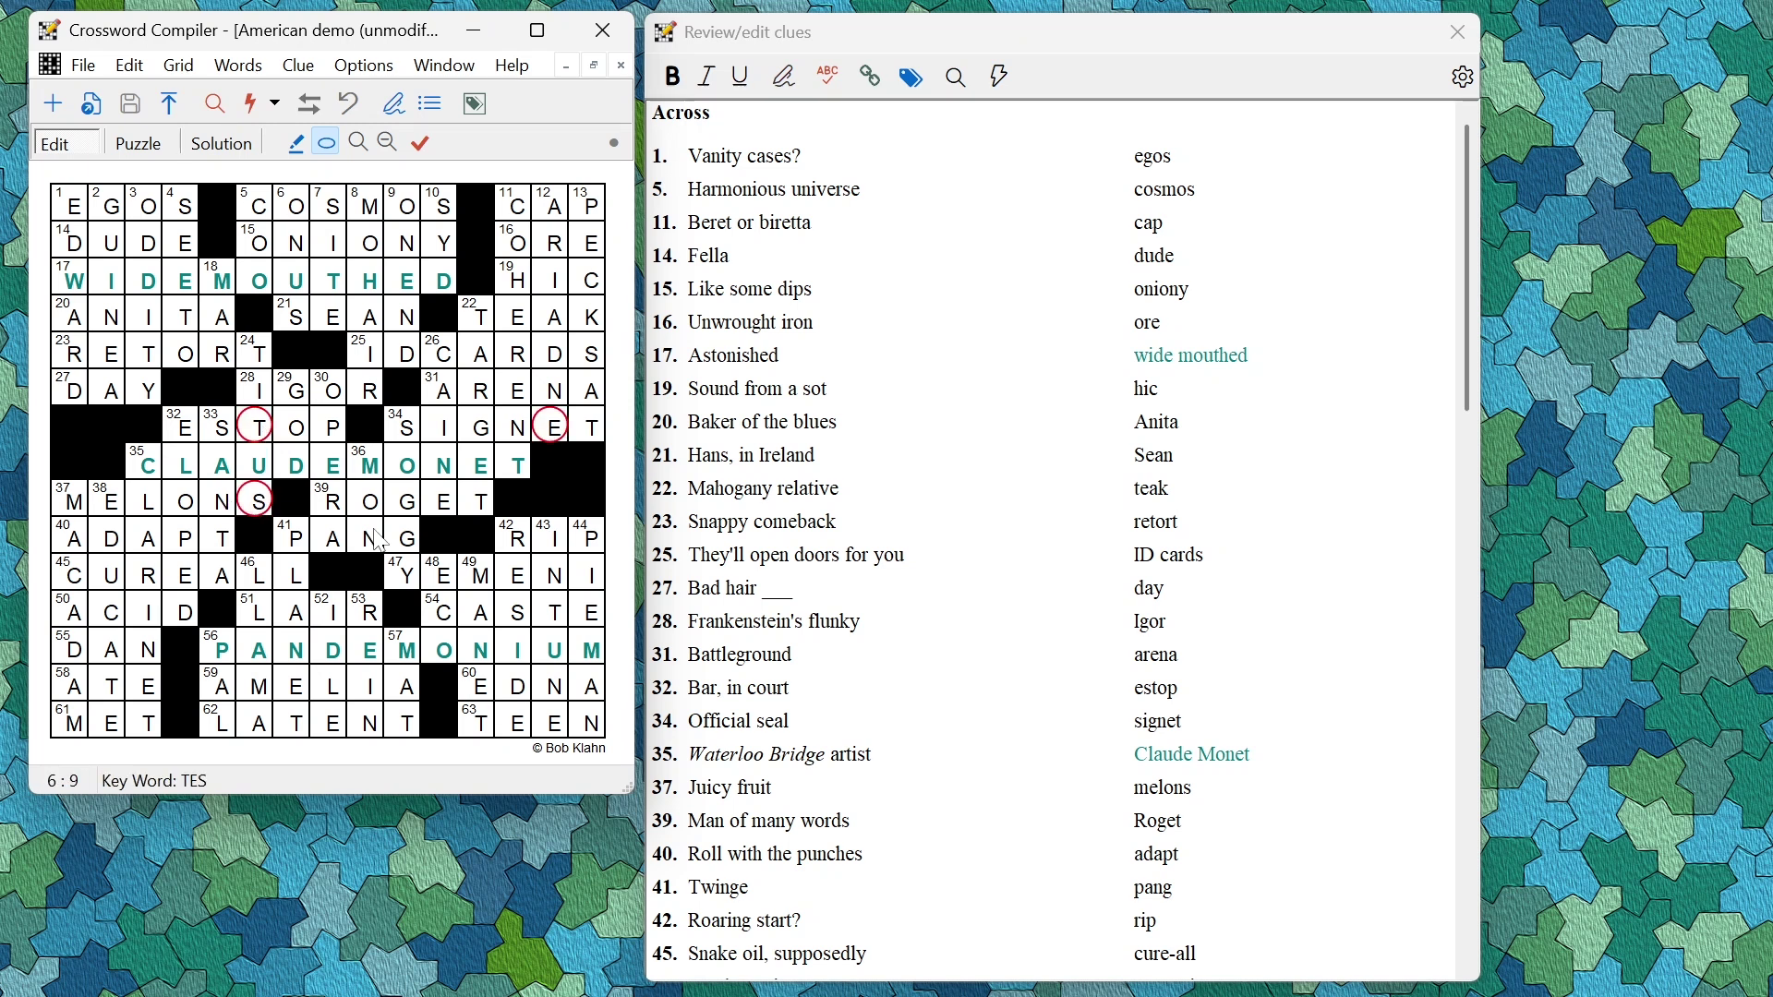
Circle the T in CASTE and number the four key-word squares at Bottom right.
left_click(553, 611)
key("Return")
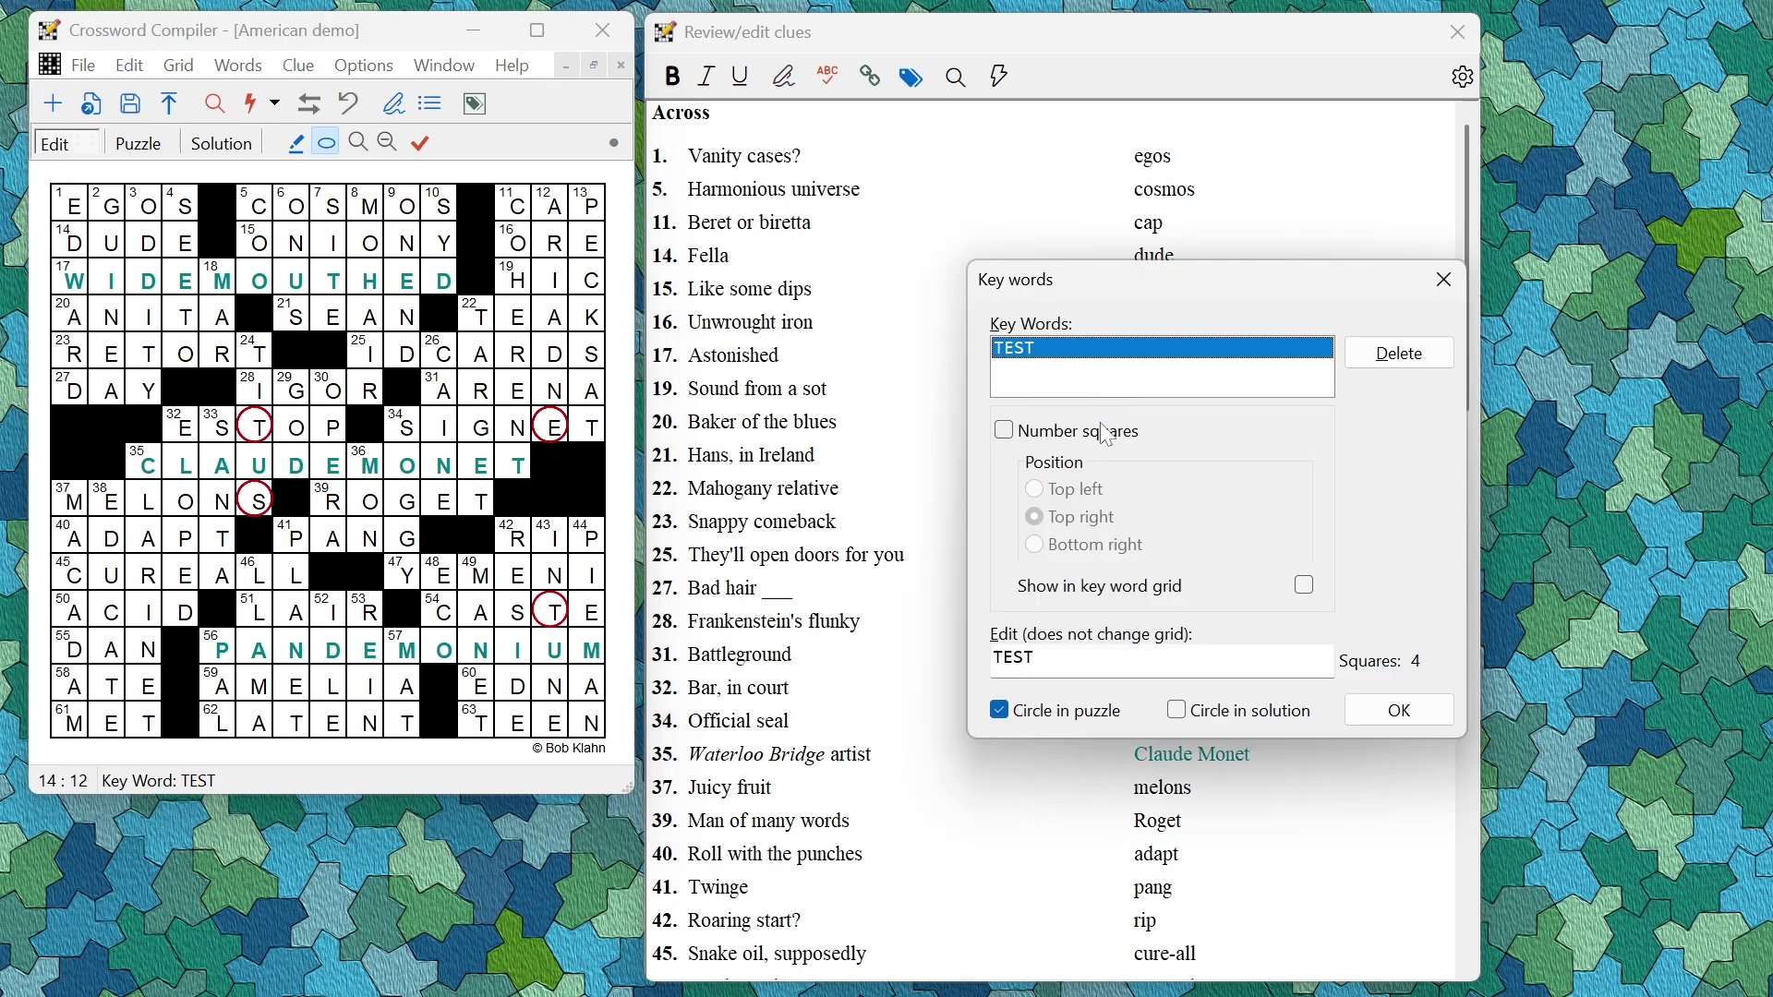
left_click(1007, 438)
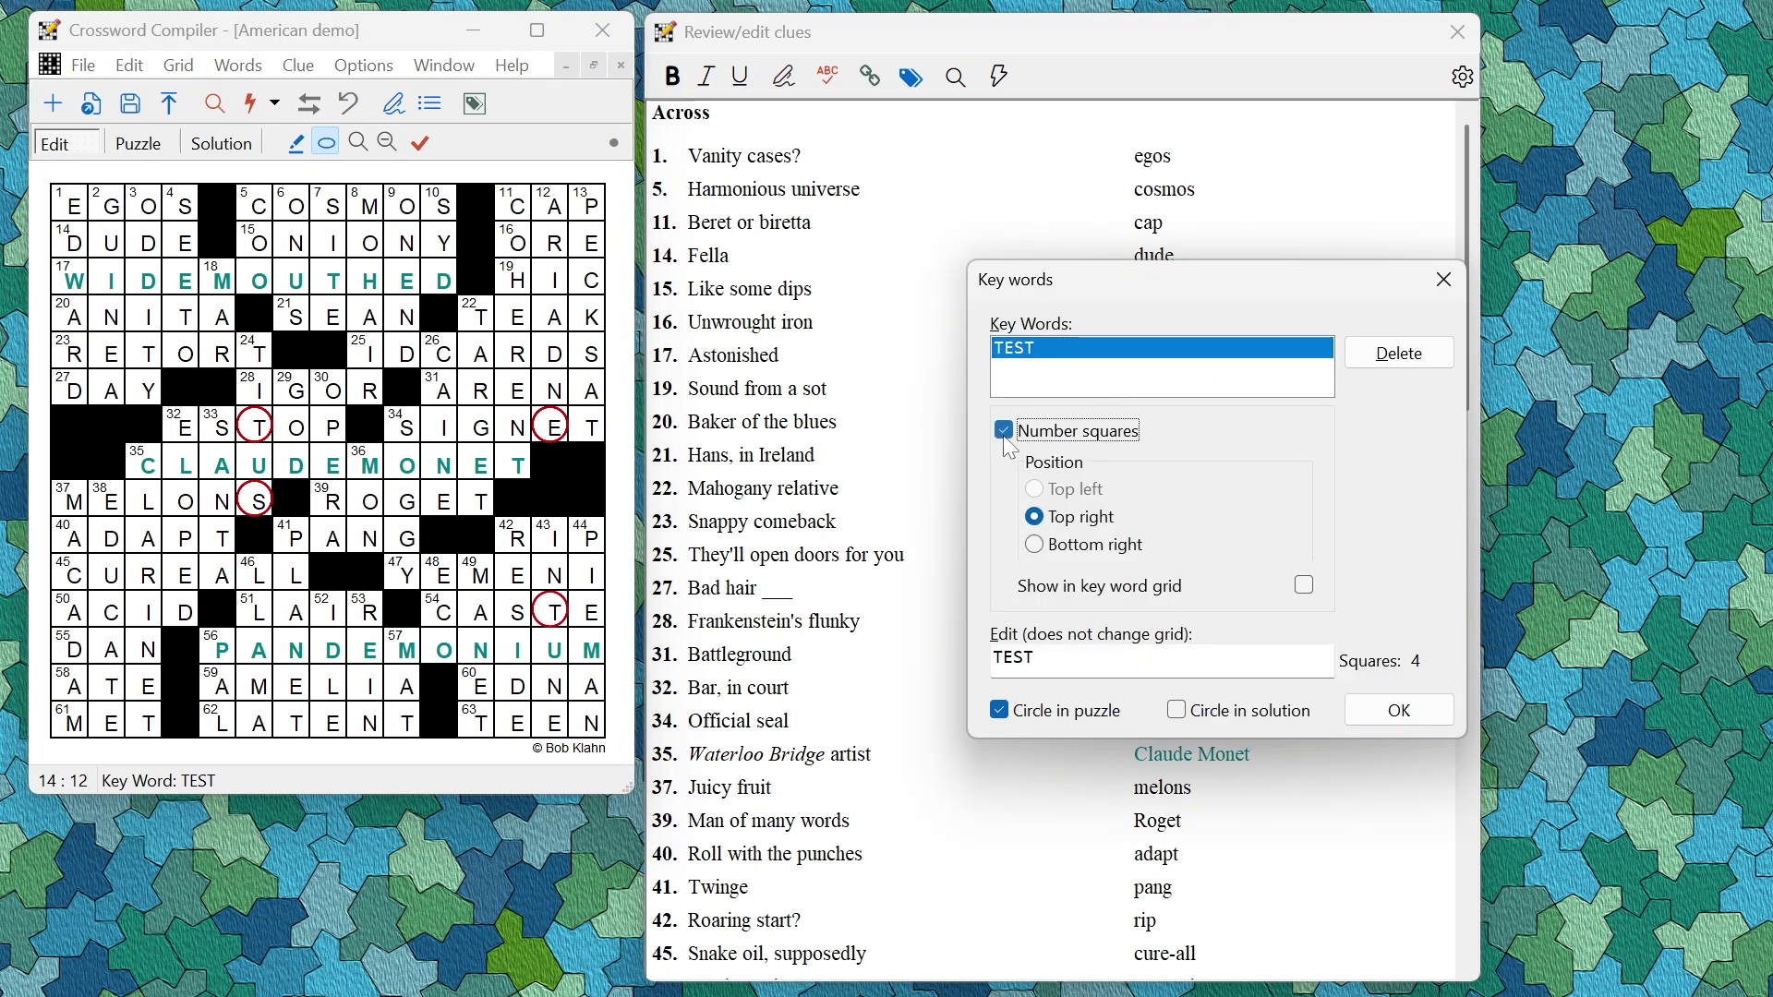
left_click(1038, 547)
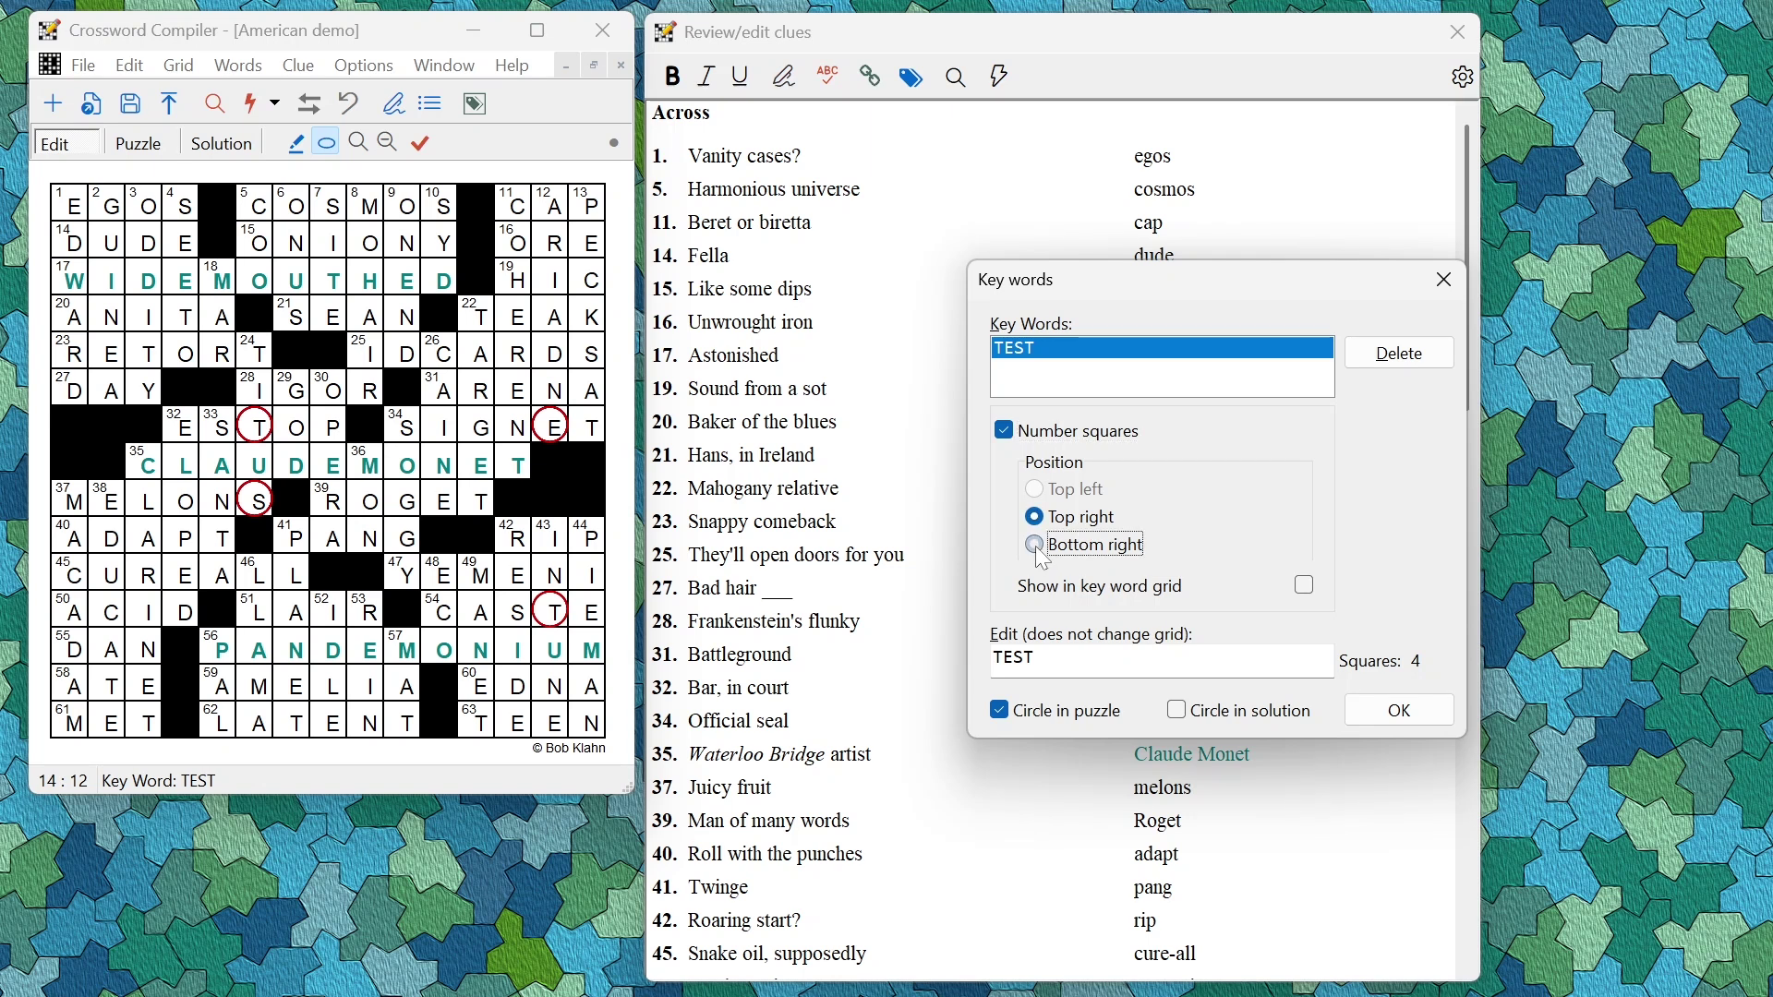
left_click(1401, 707)
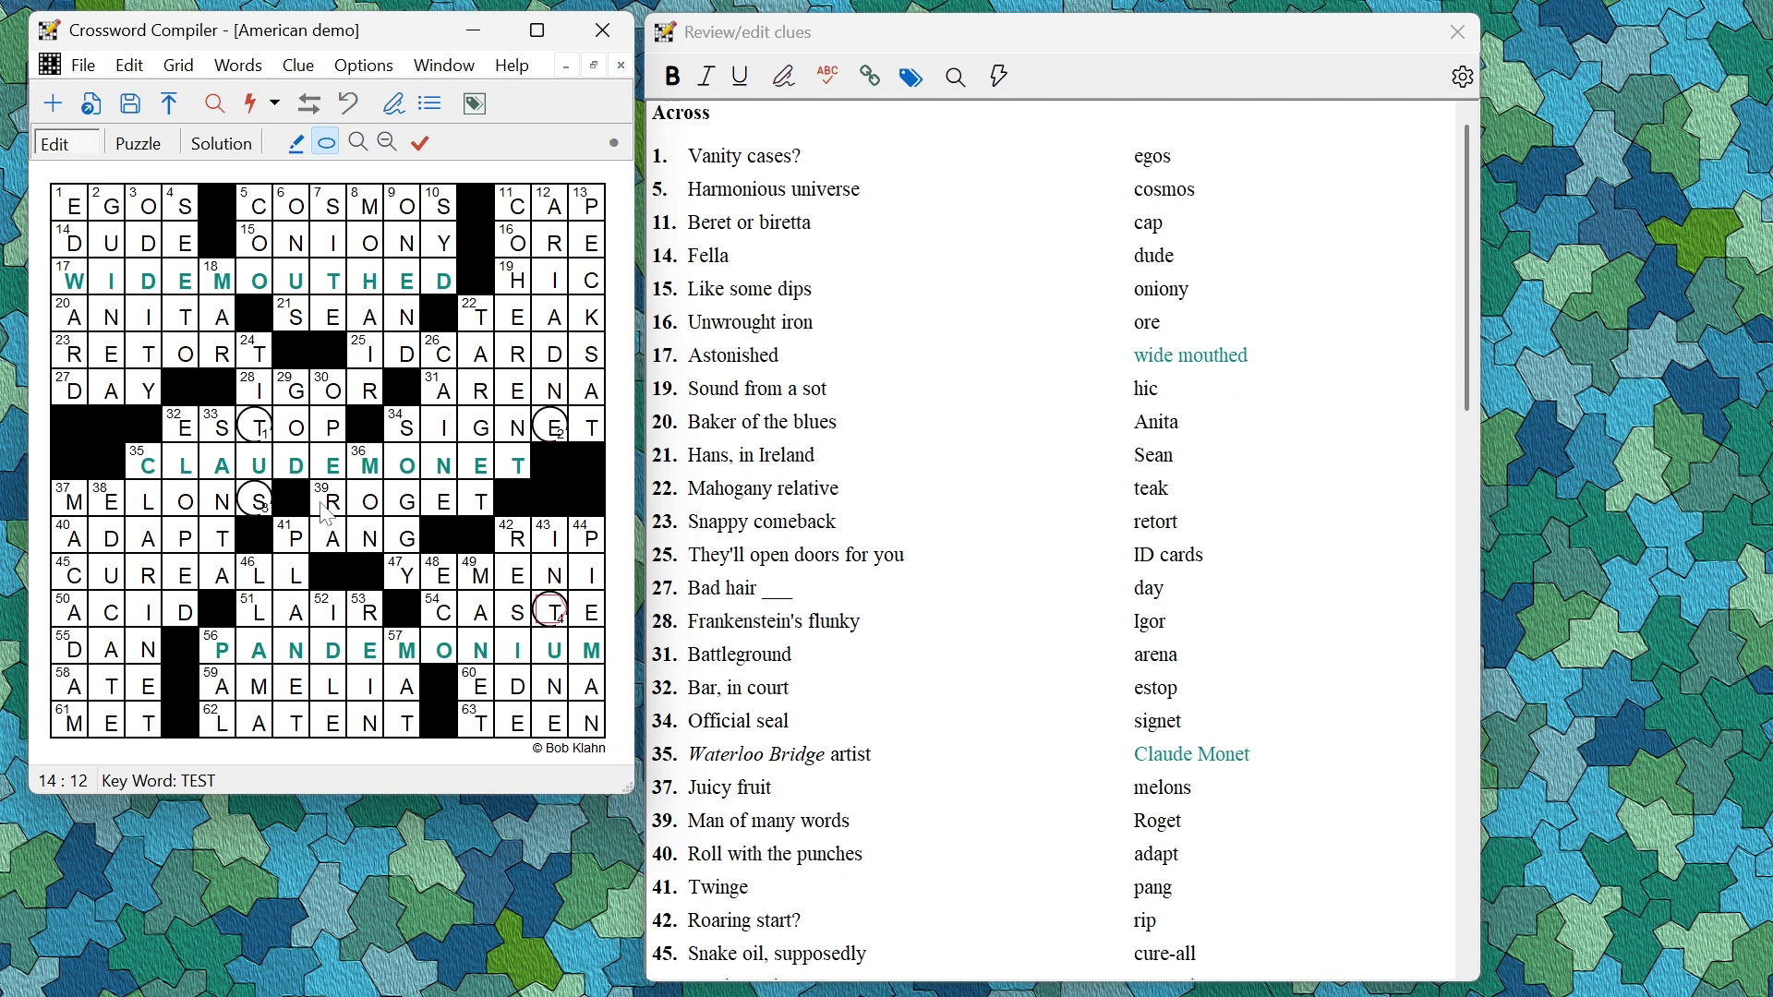
Start a test solve from the File menu and enter T in 32 Across's circled square.
left_click(95, 75)
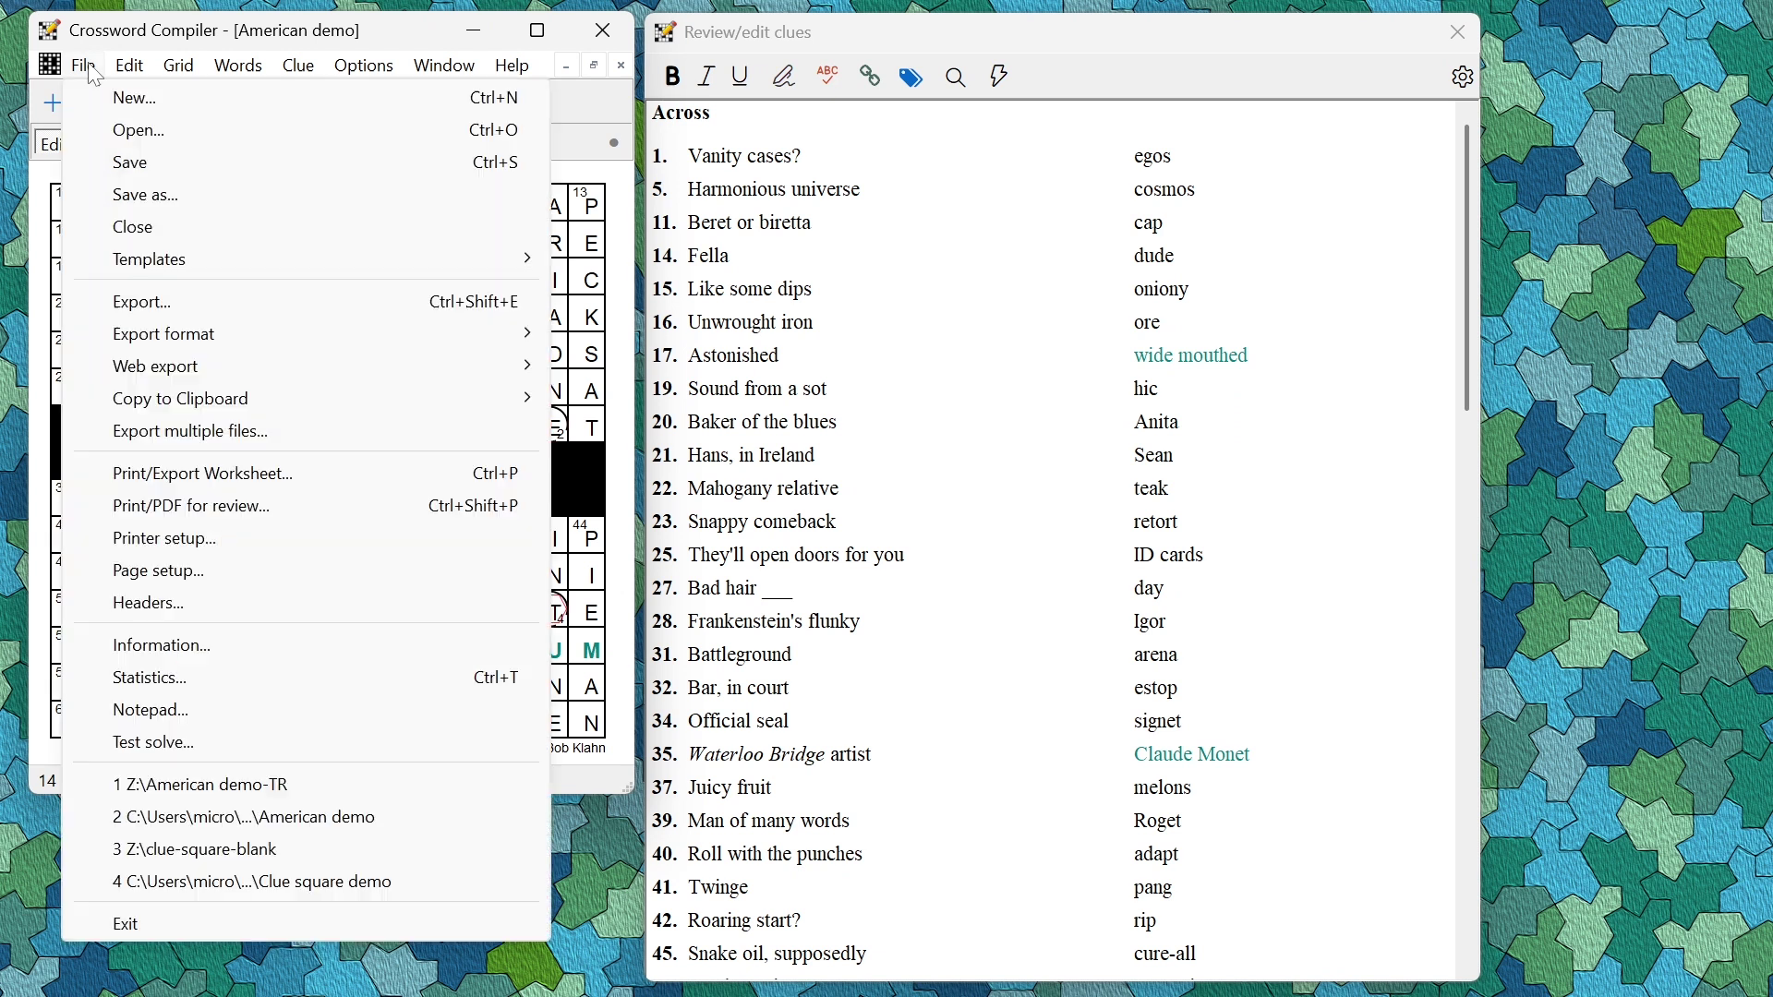
left_click(198, 743)
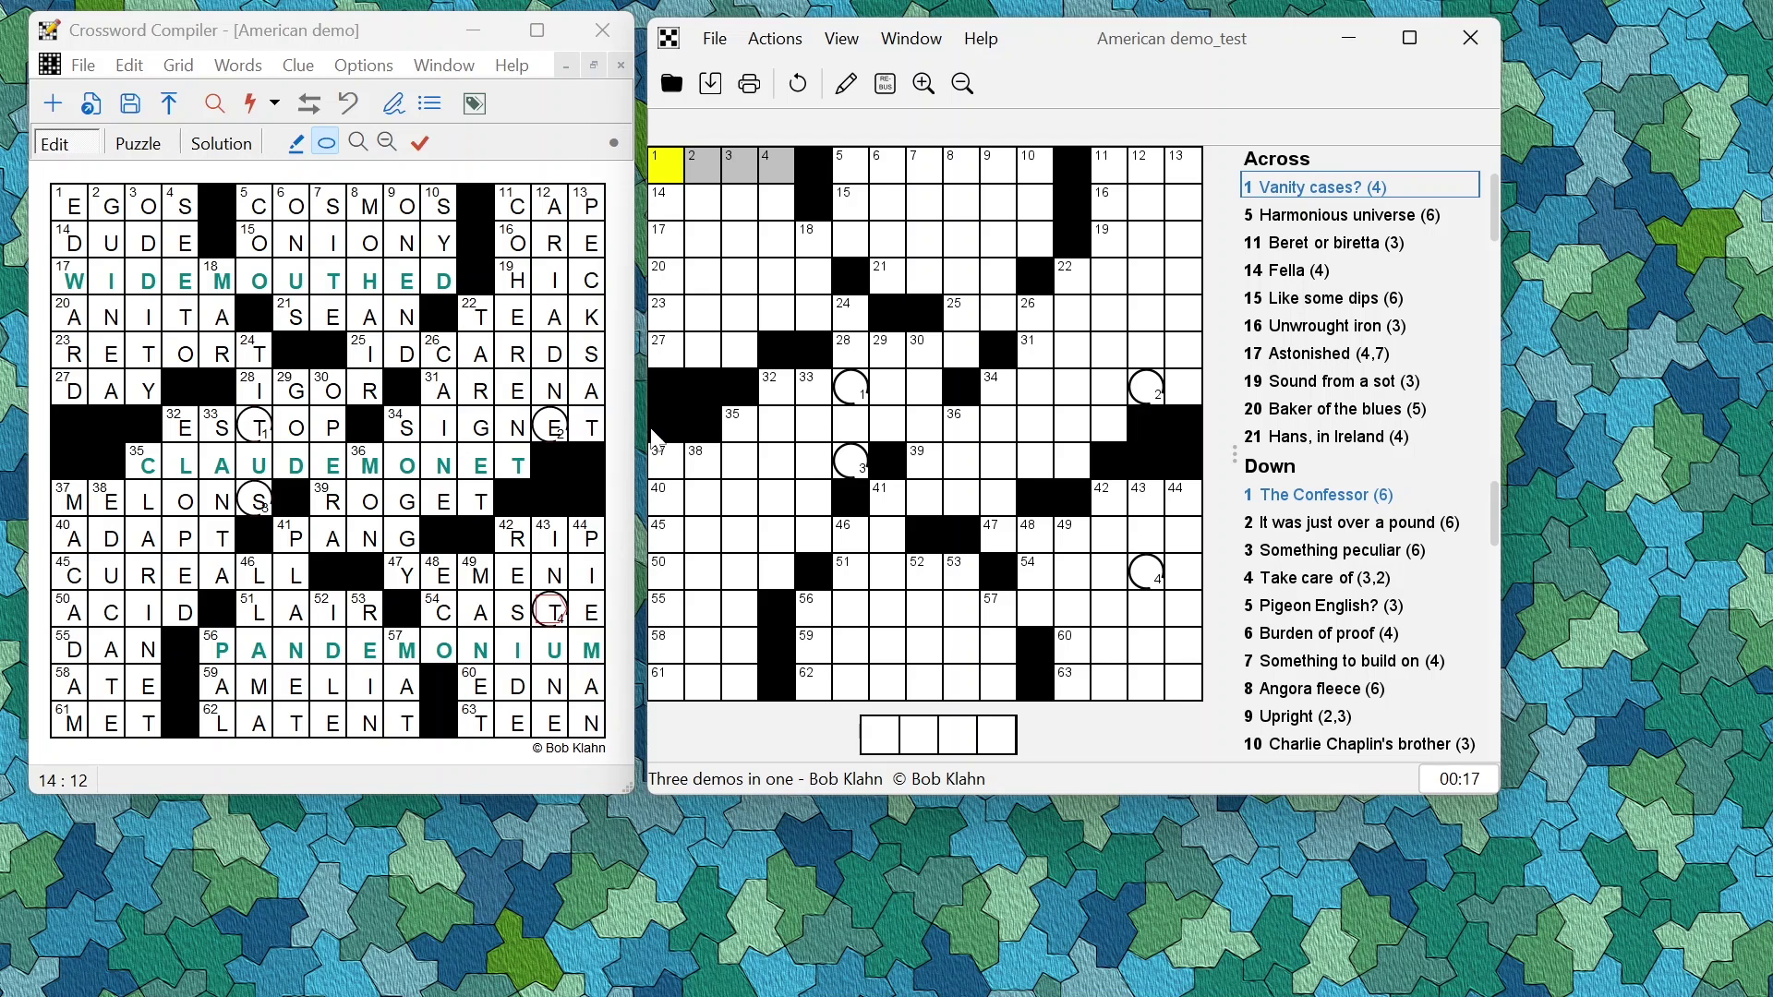
left_click(852, 392)
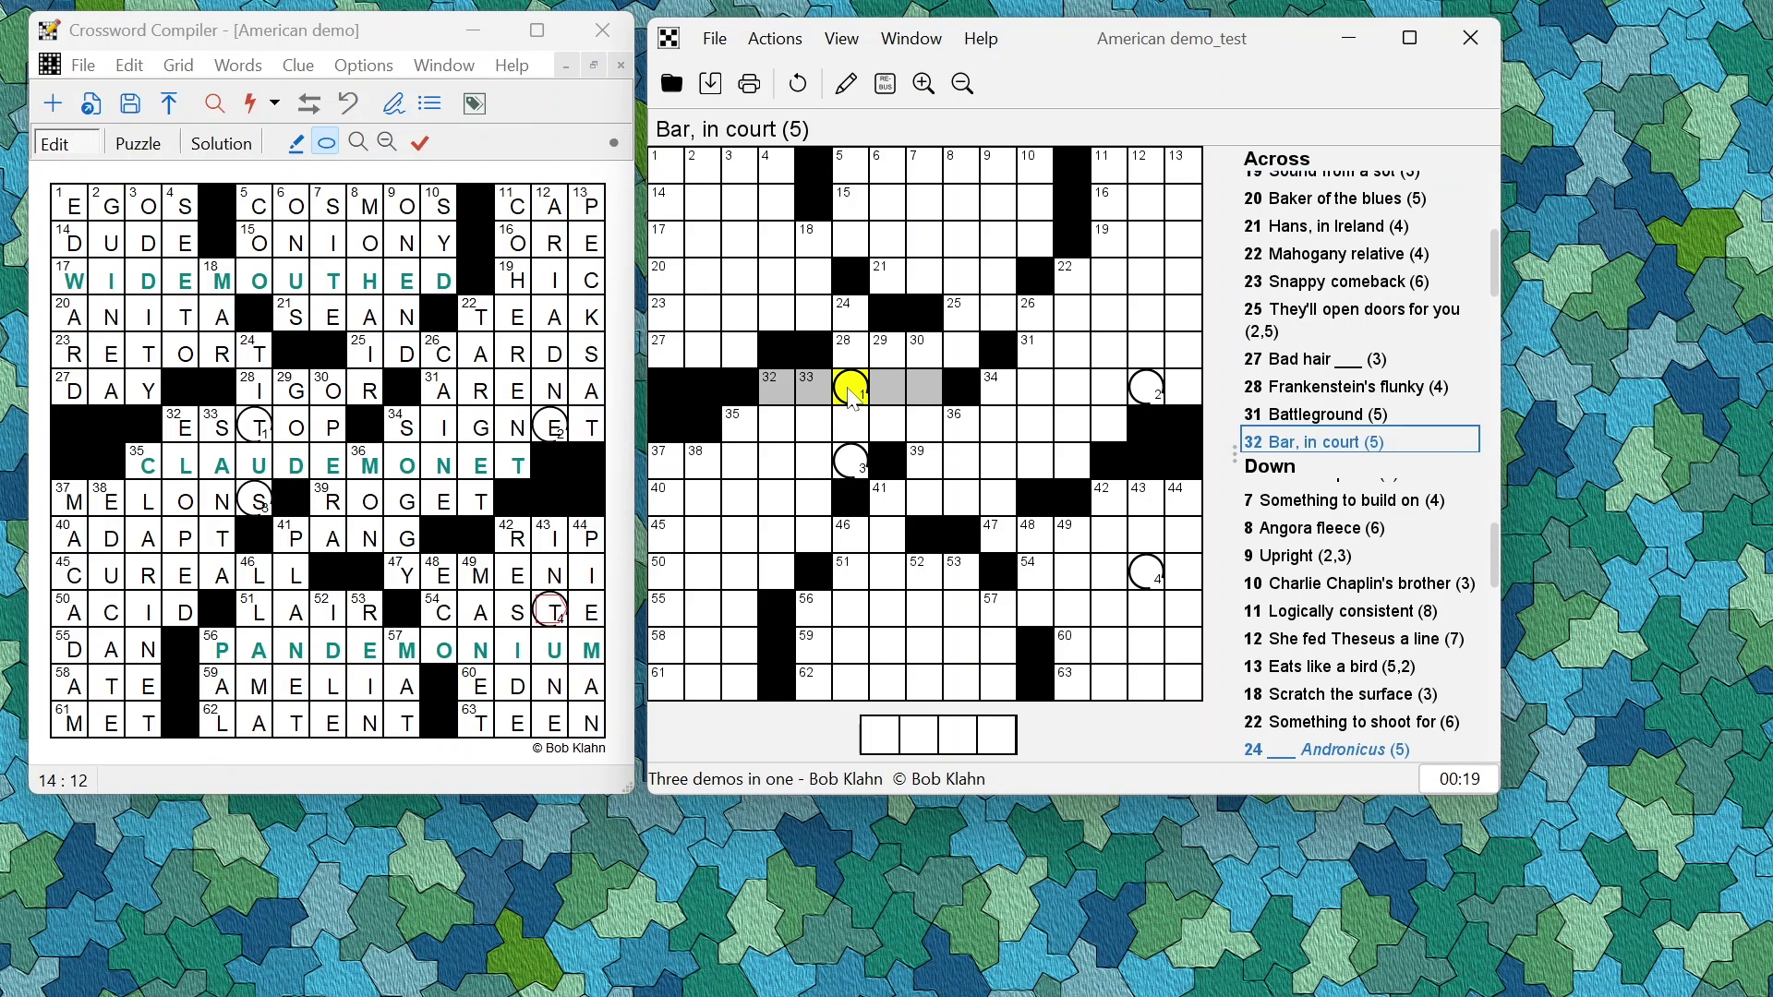
type("T")
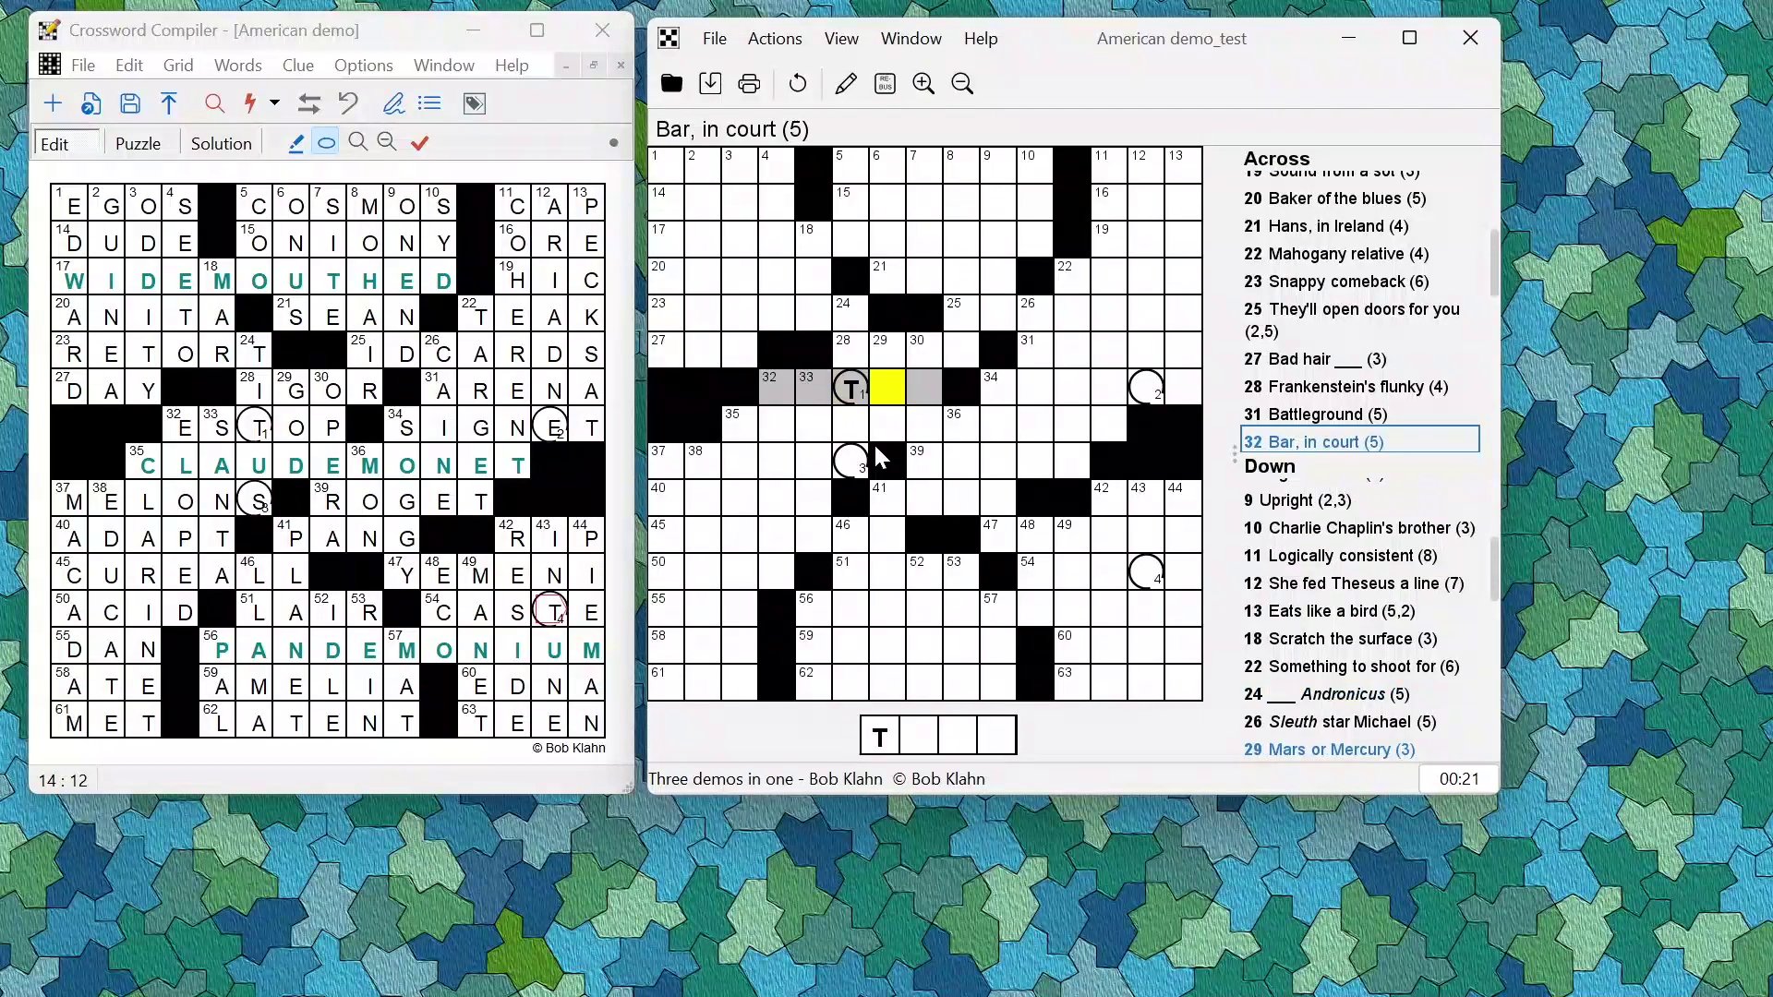
Enter E in 34 Across's circled square, delete it, and close the test-solve window.
left_click(1146, 393)
type("E")
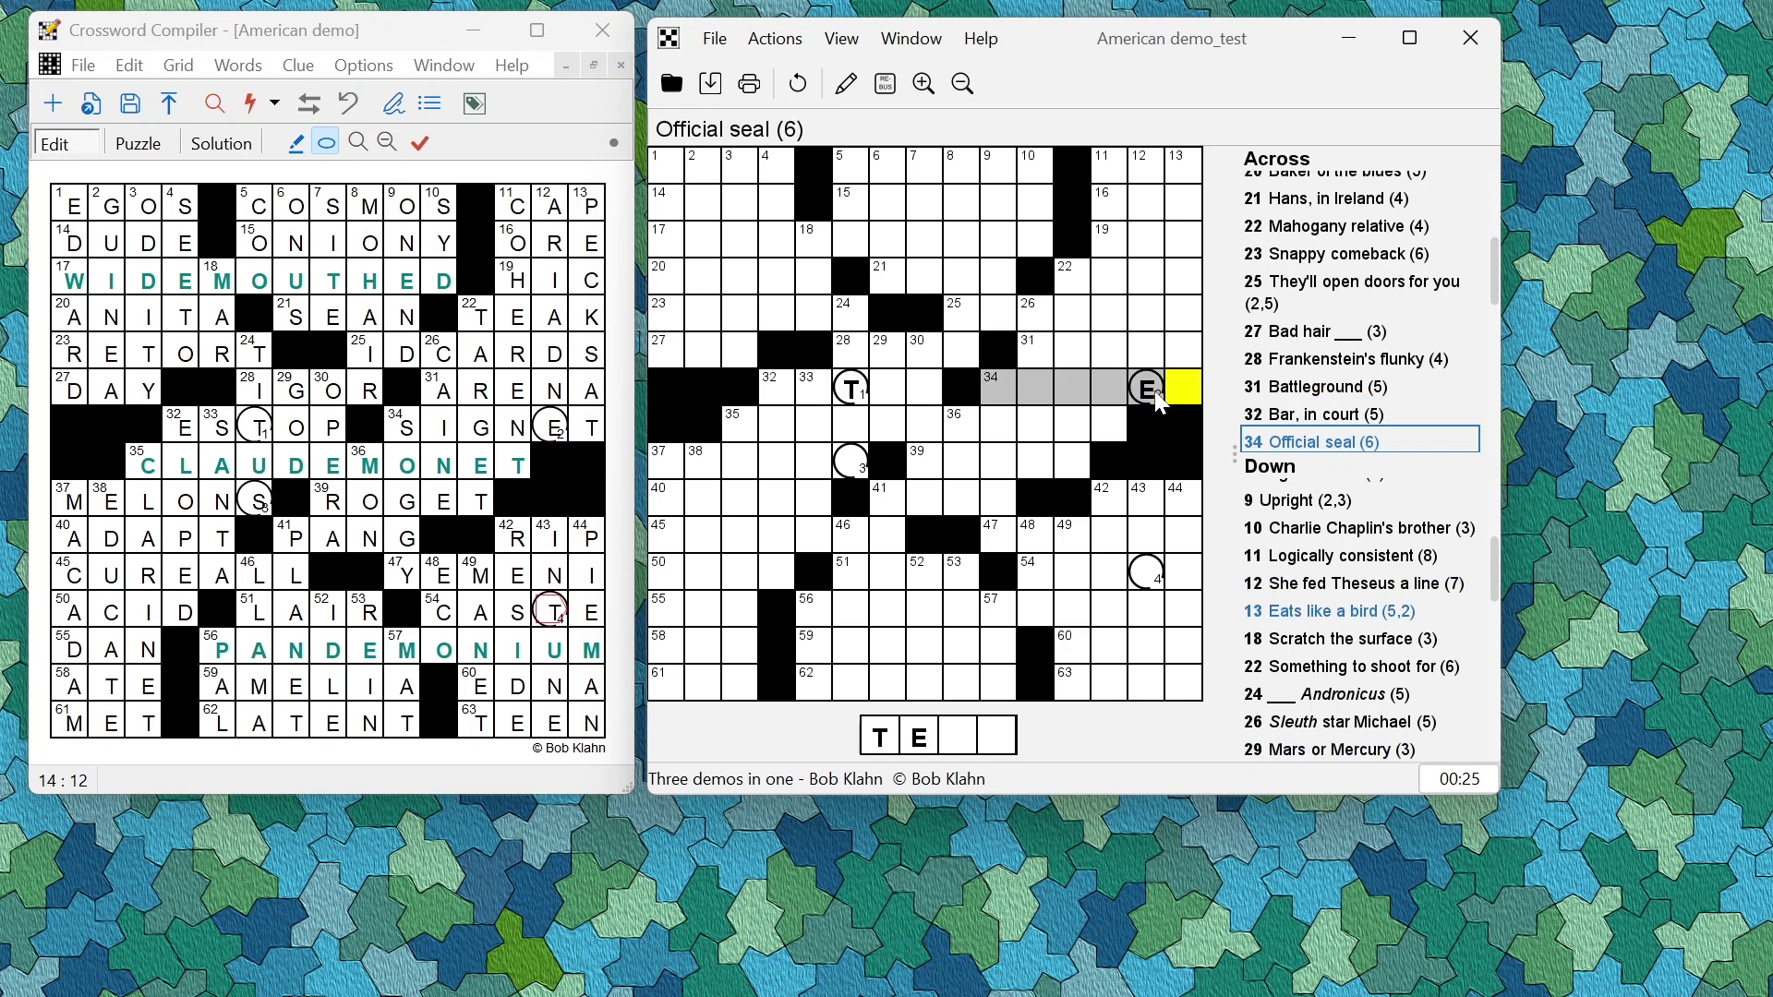
key("BackSpace")
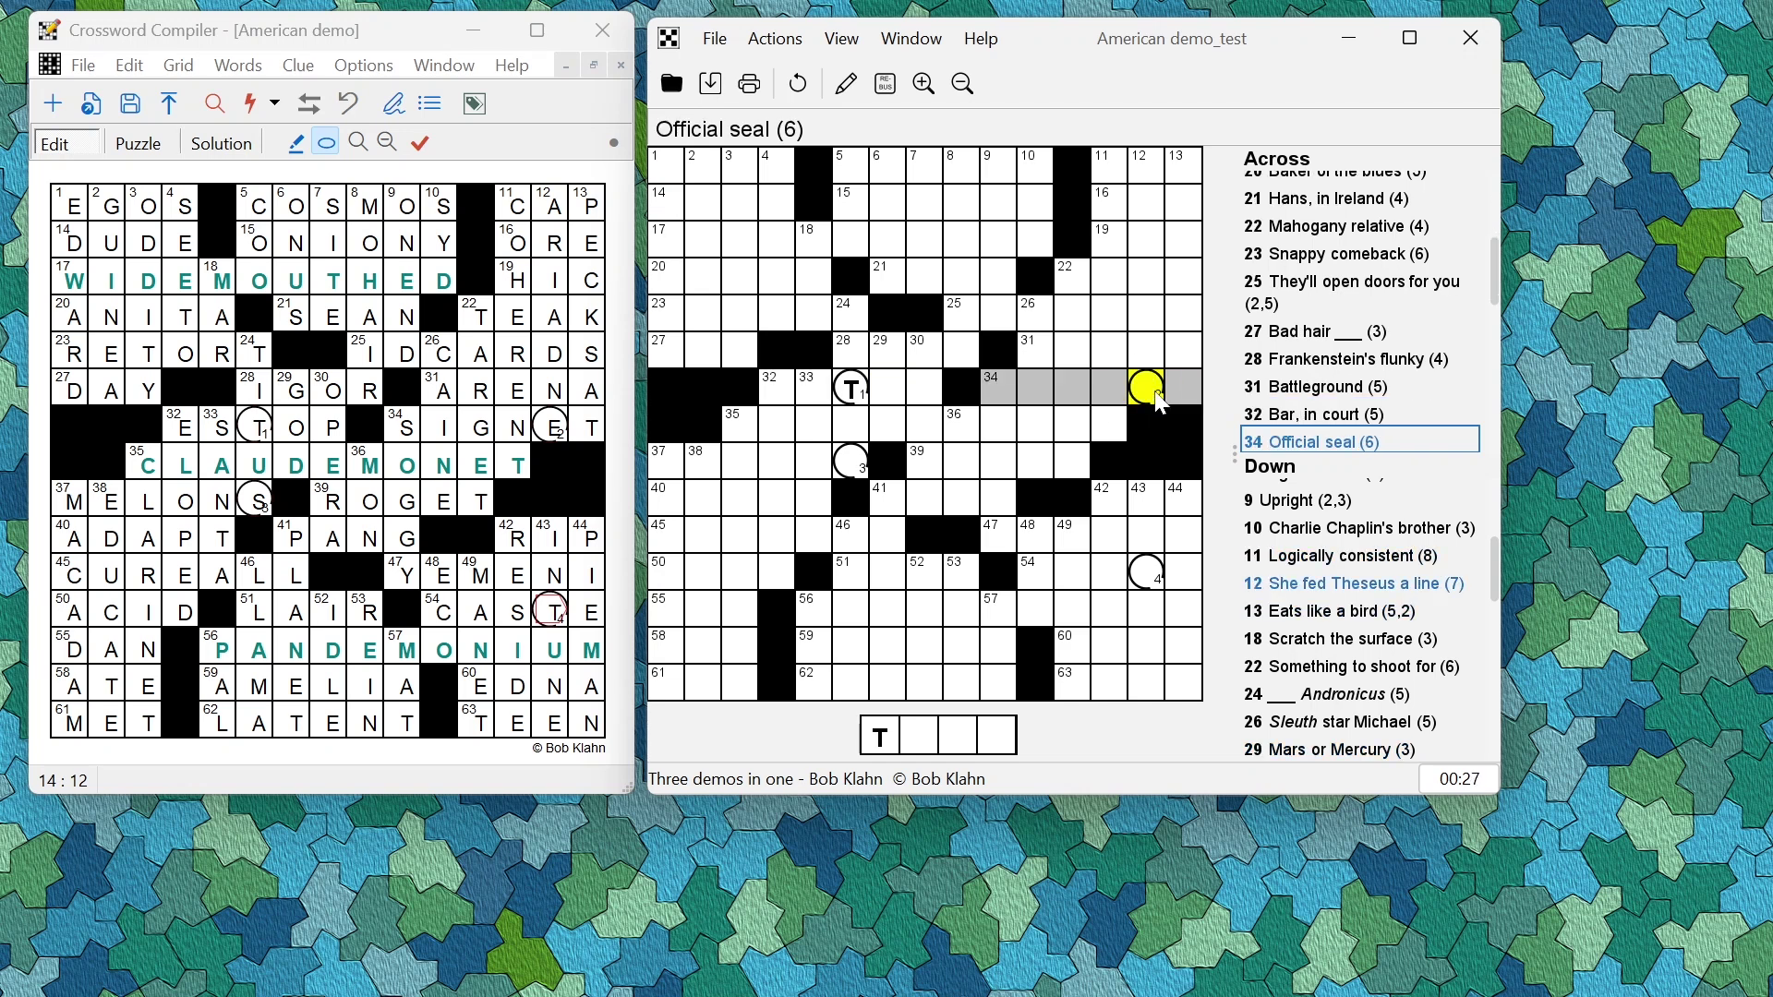
key("Escape")
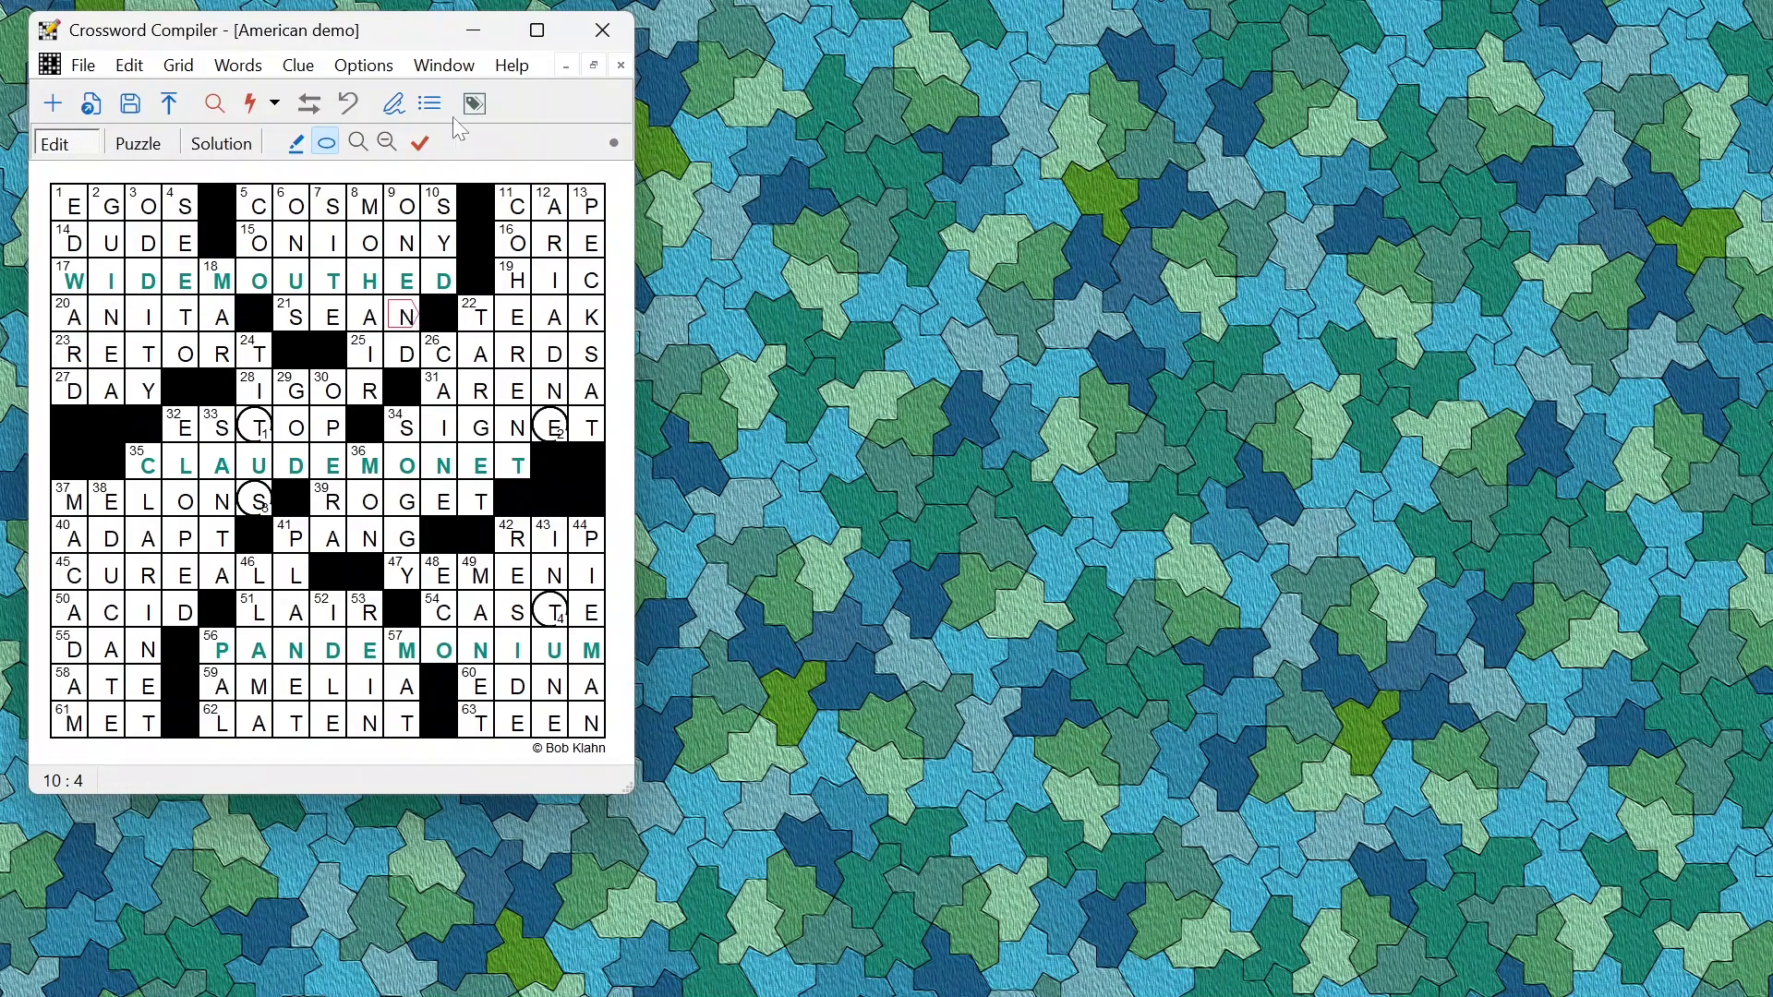
Set the Bottom right text of SEAN's N square to B in Square properties.
left_click(478, 104)
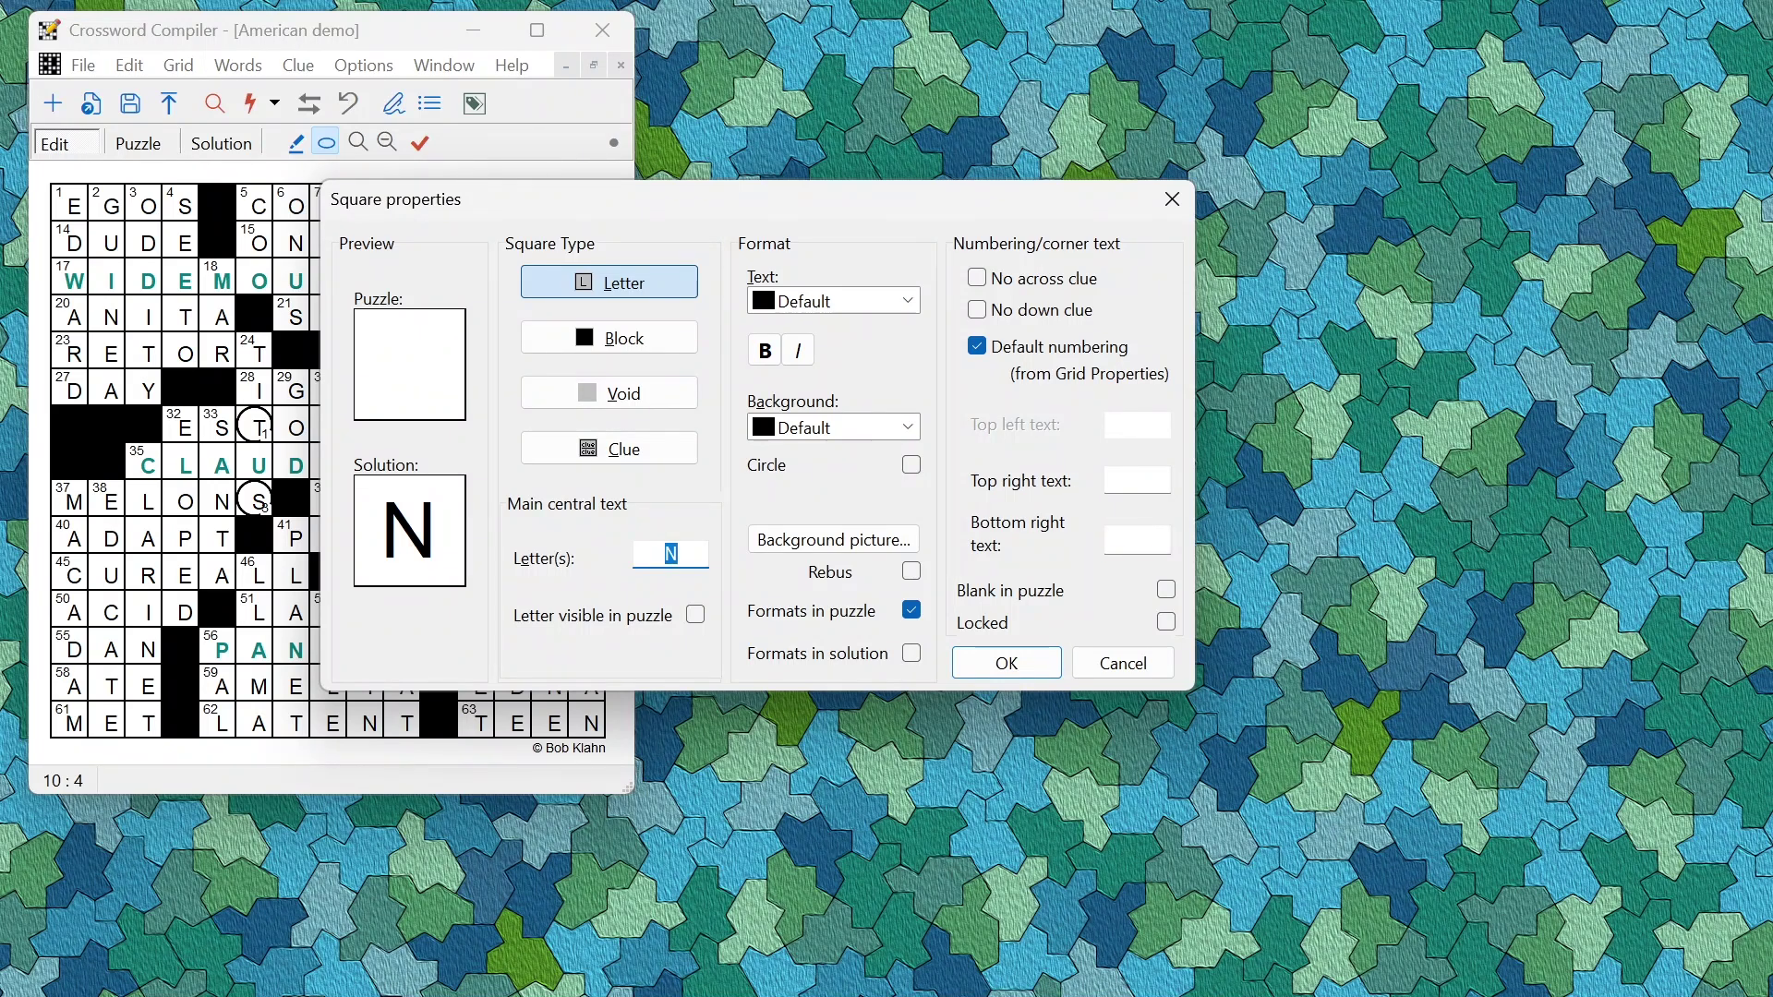
left_click(1165, 541)
type("B")
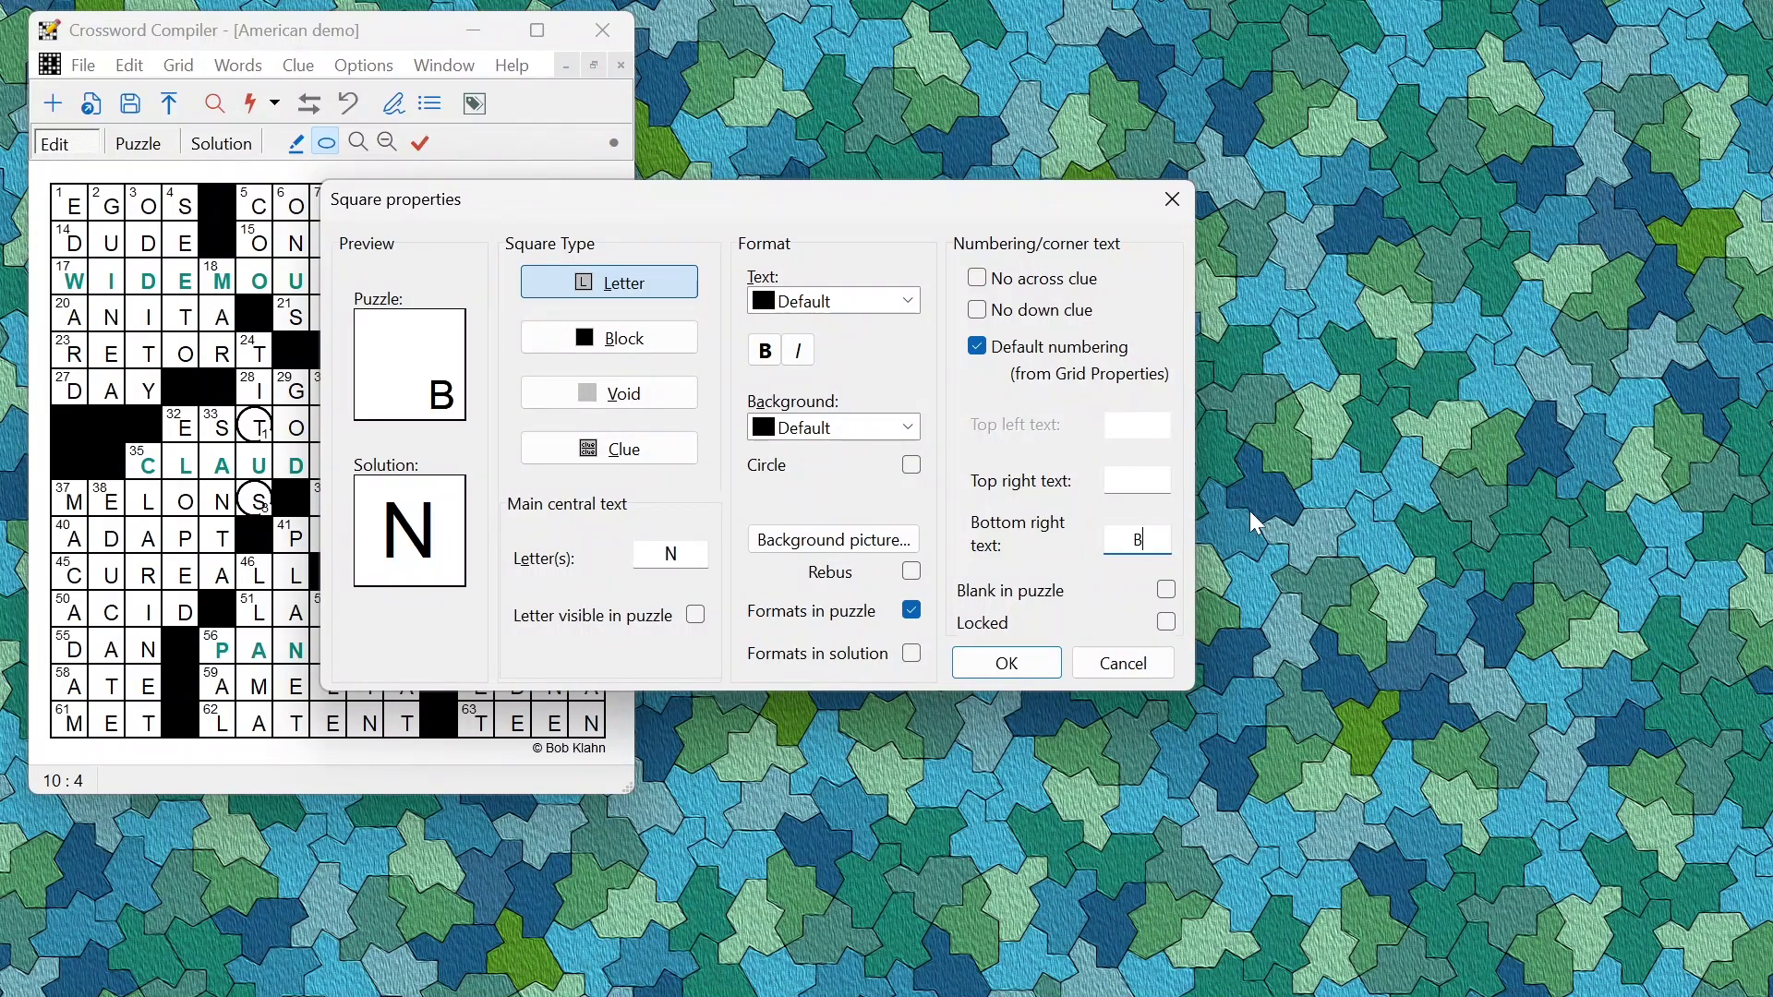
left_click(1017, 670)
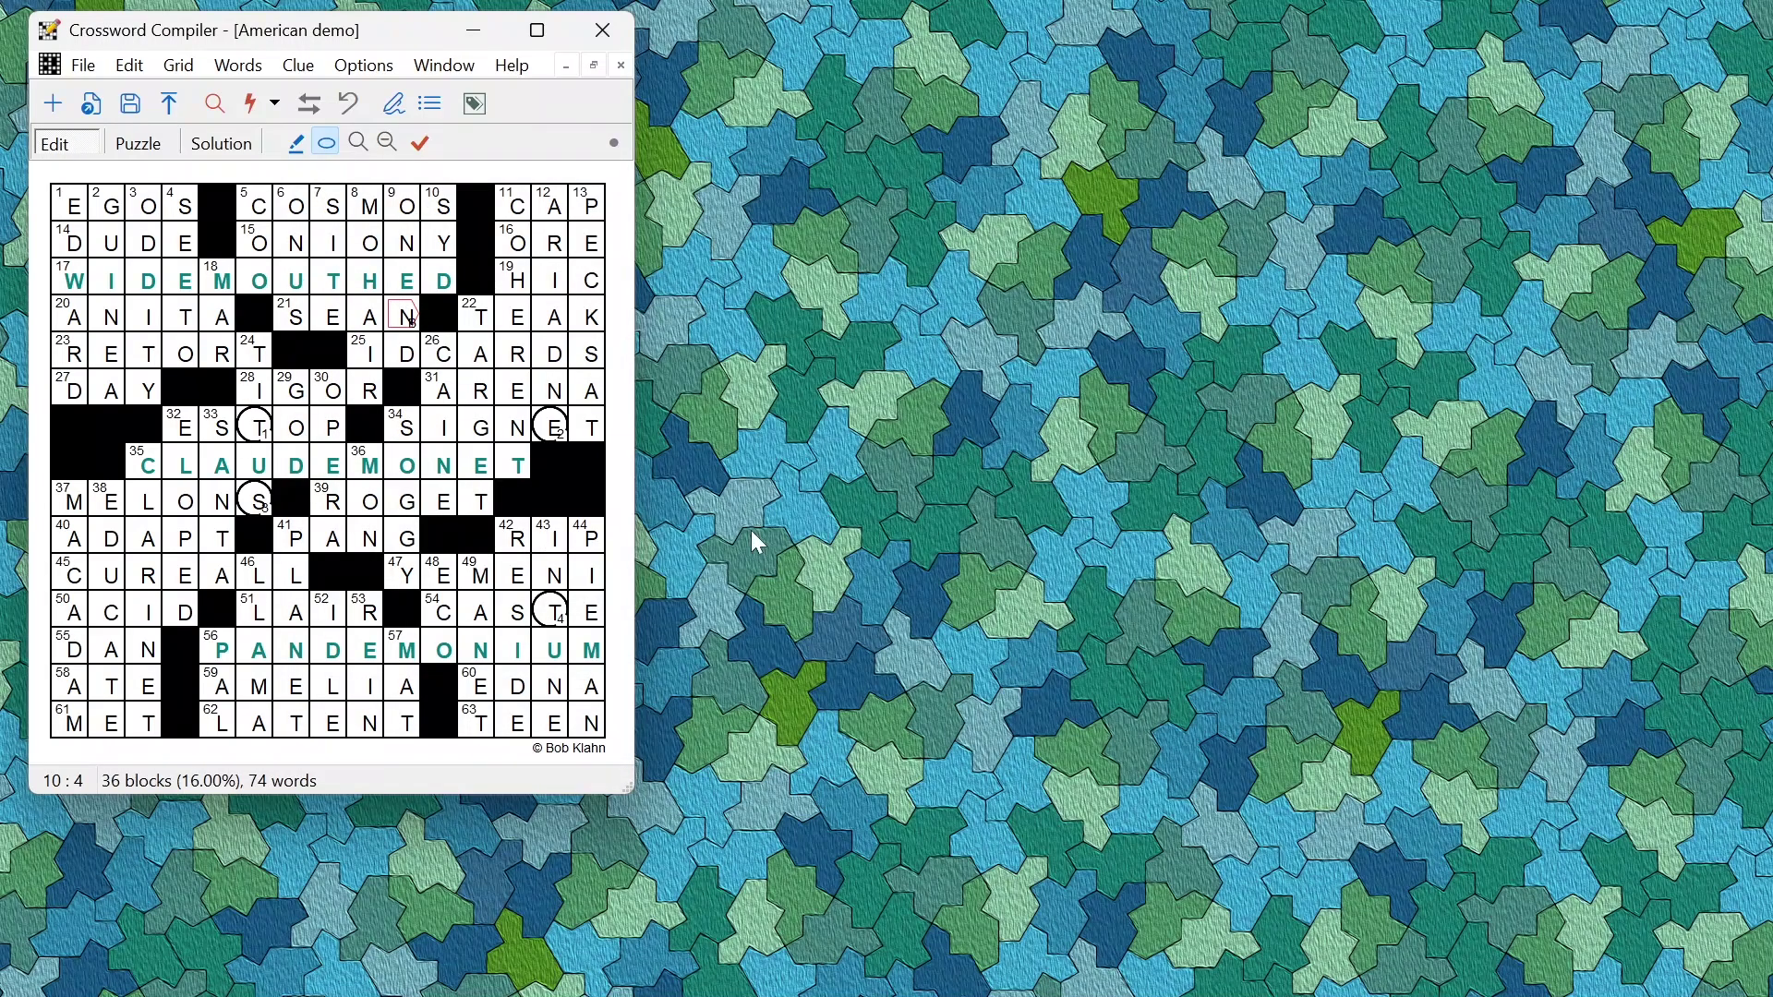
Switch through the Puzzle and Solution previews, then back to the Edit view.
left_click(153, 147)
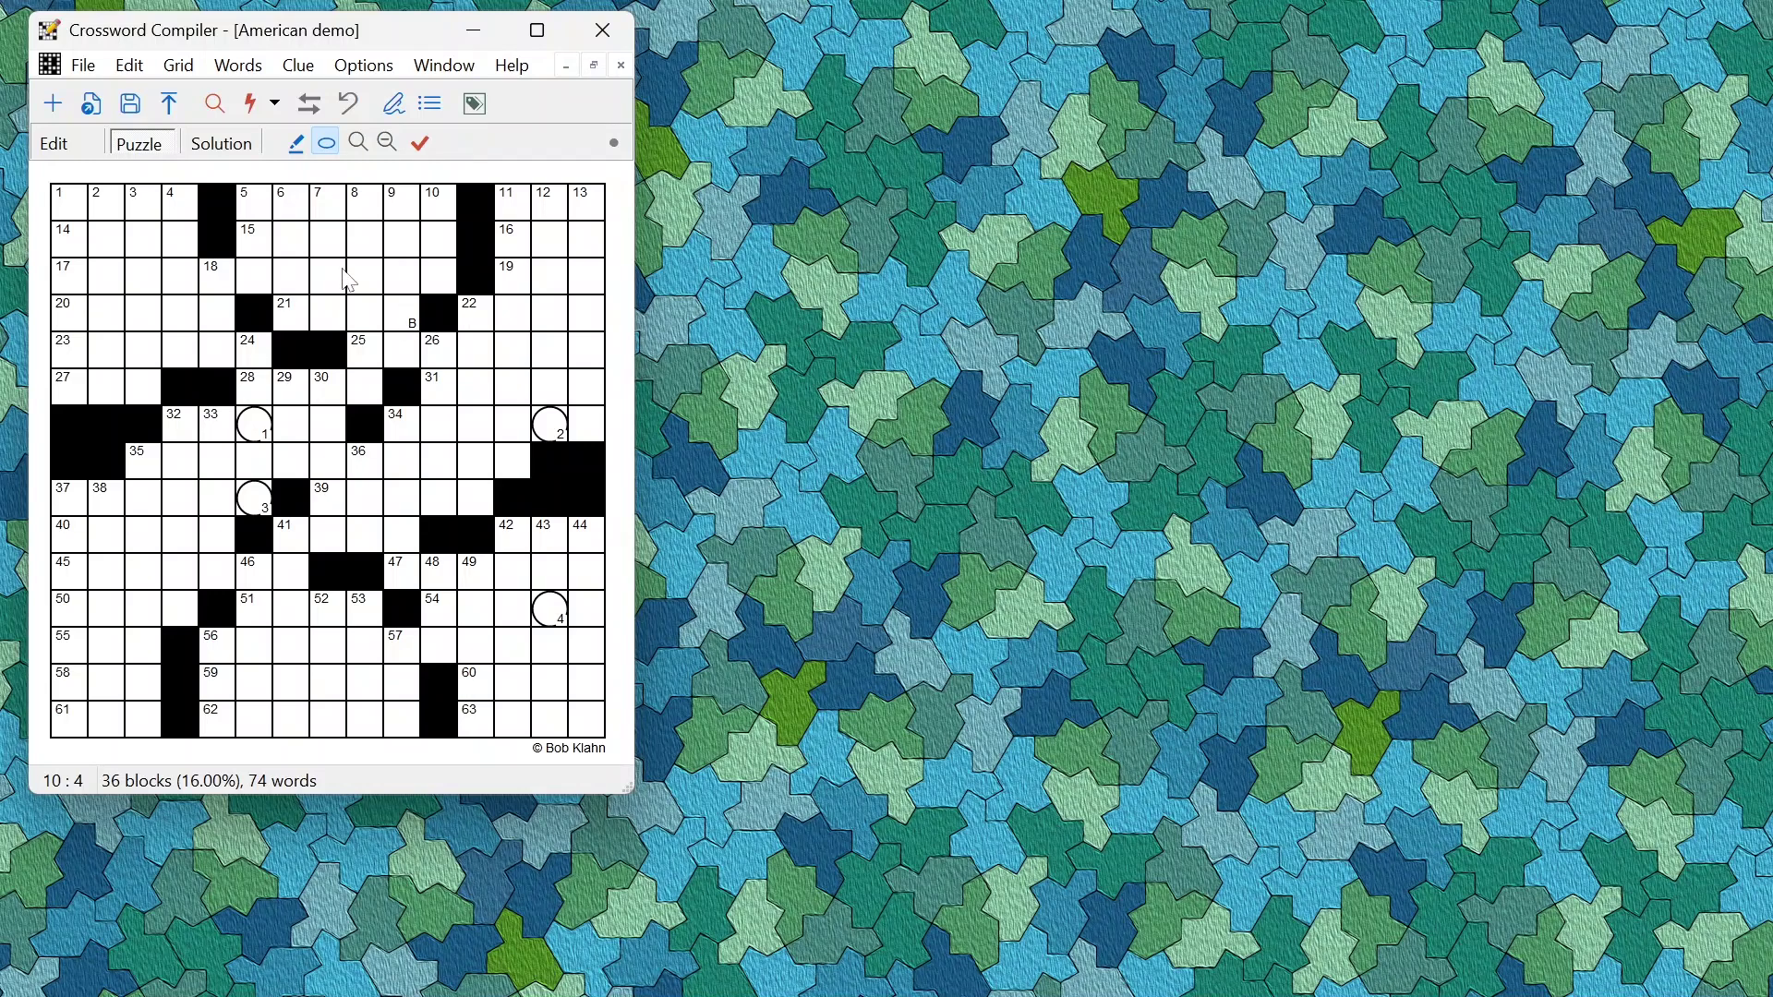
left_click(210, 155)
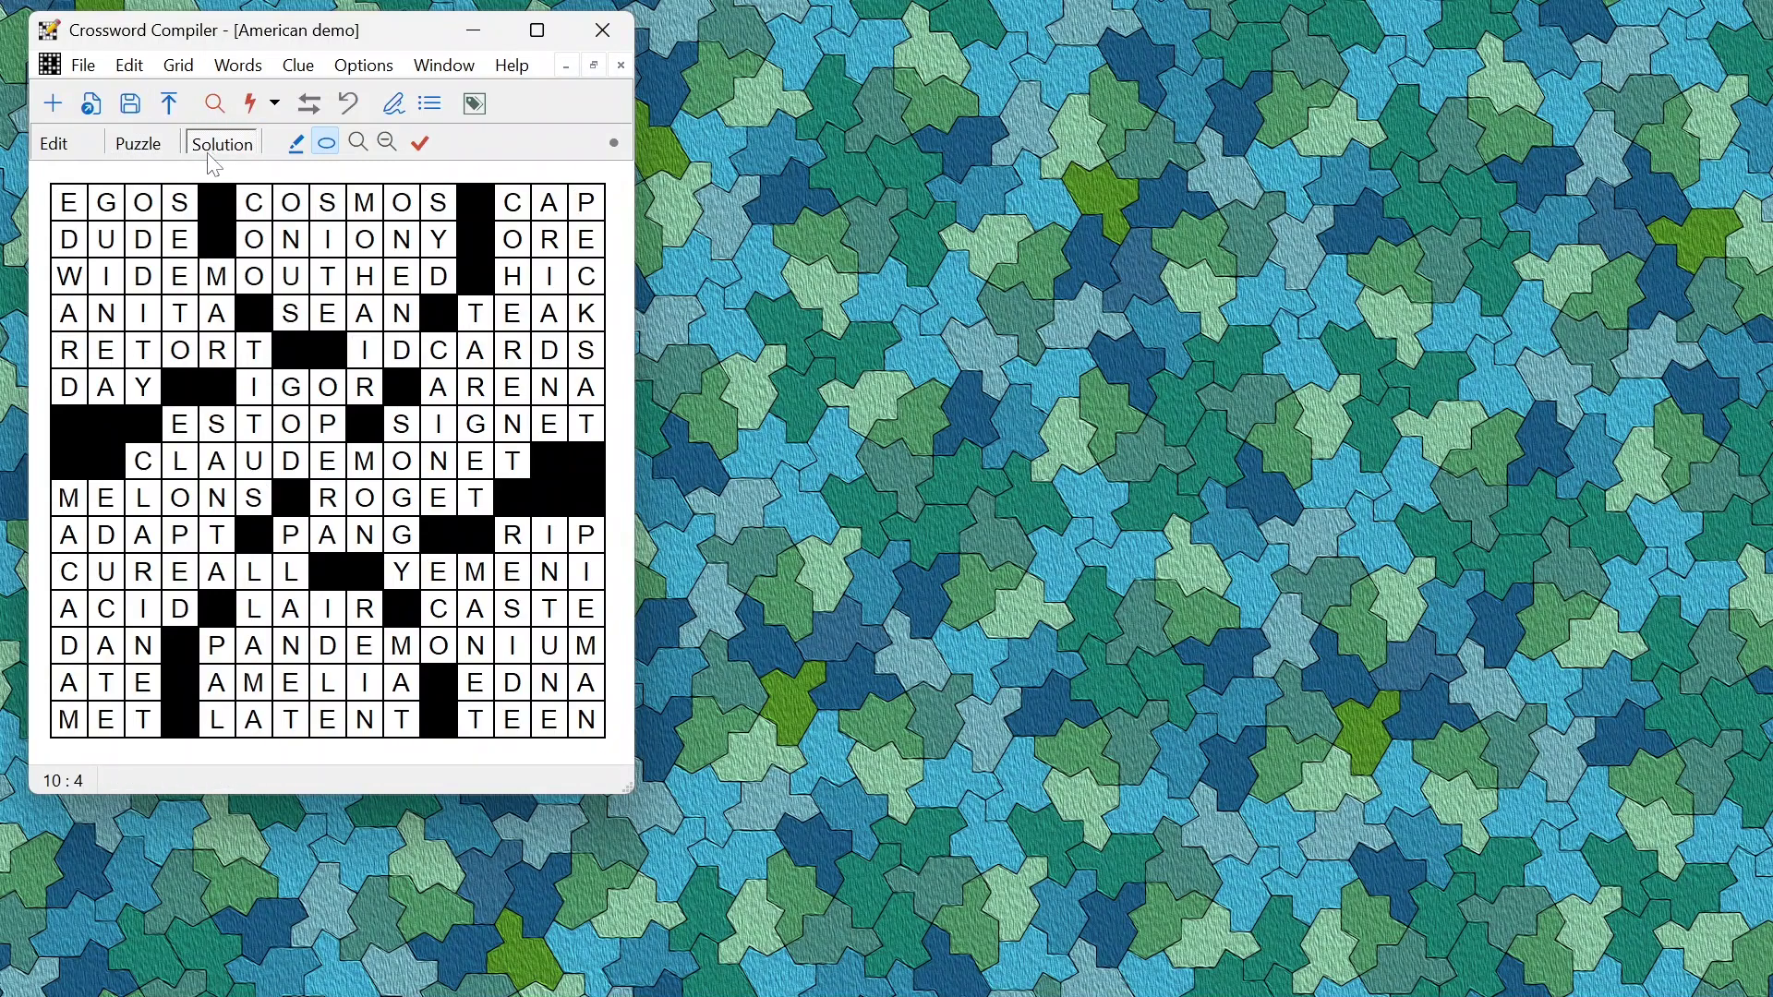
left_click(78, 148)
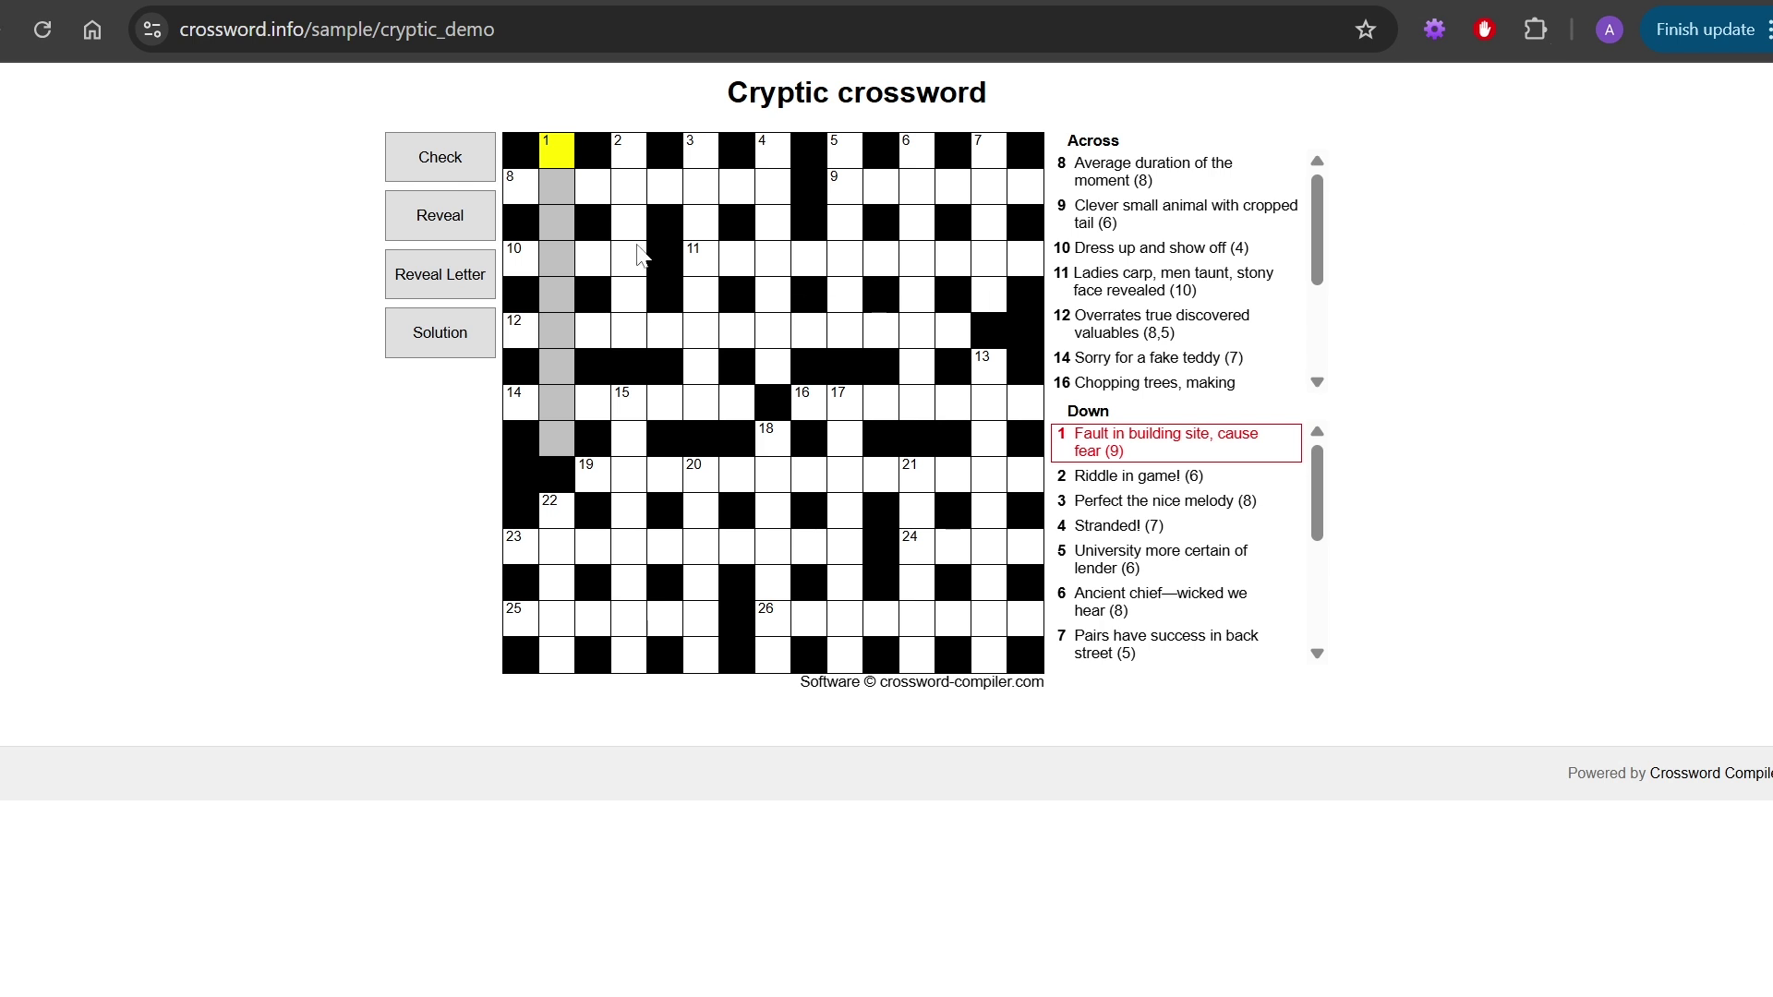
Narrow the browser to half width and select 8 Across, then 3 Down, in the web grid.
left_click_drag(1771, 360, 789, 349)
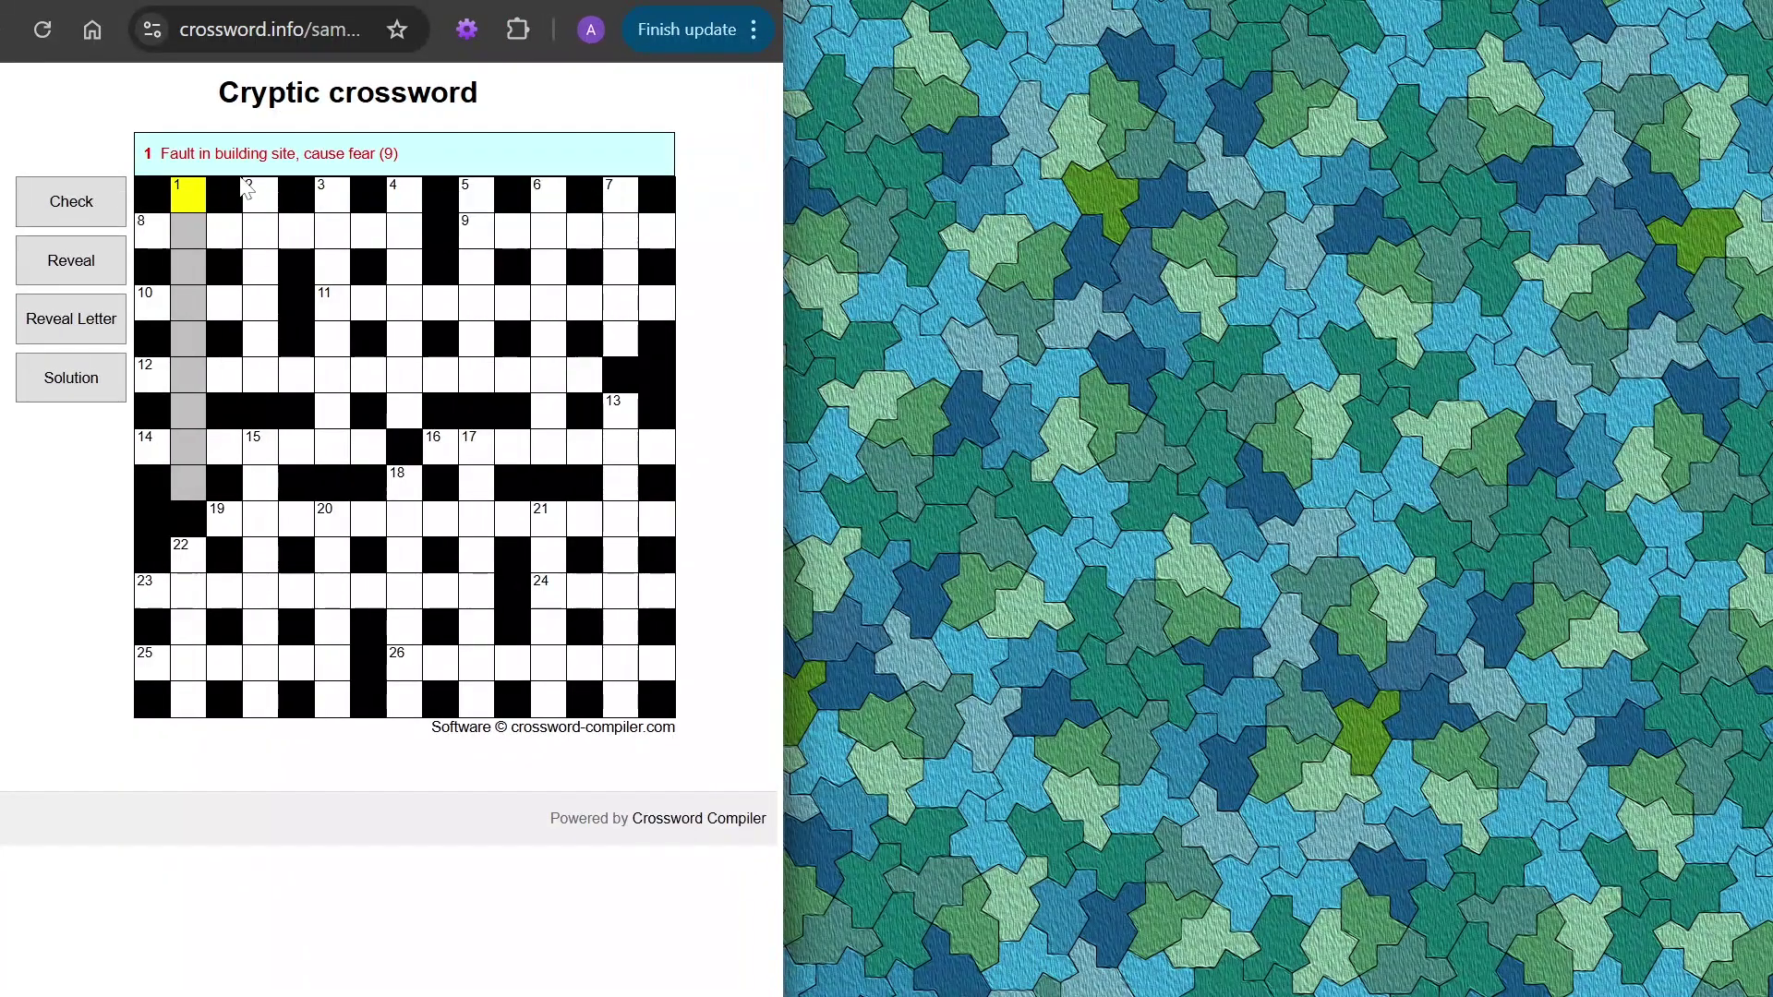
left_click(305, 239)
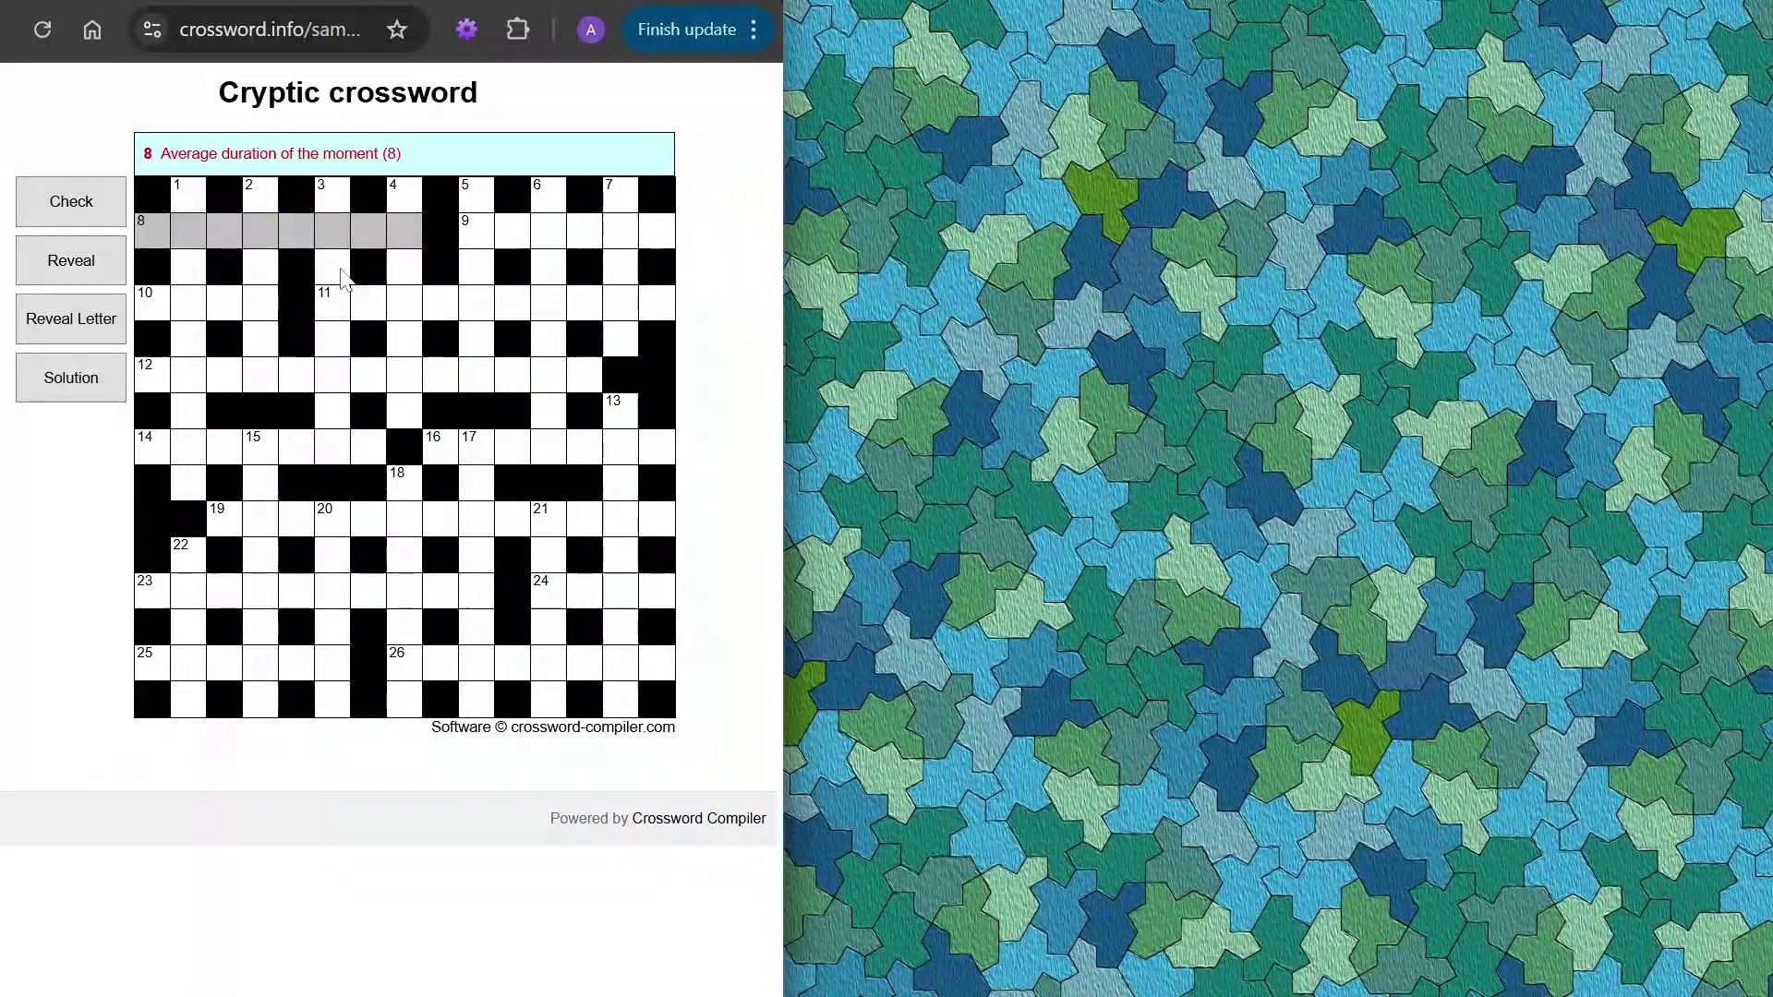
left_click(331, 266)
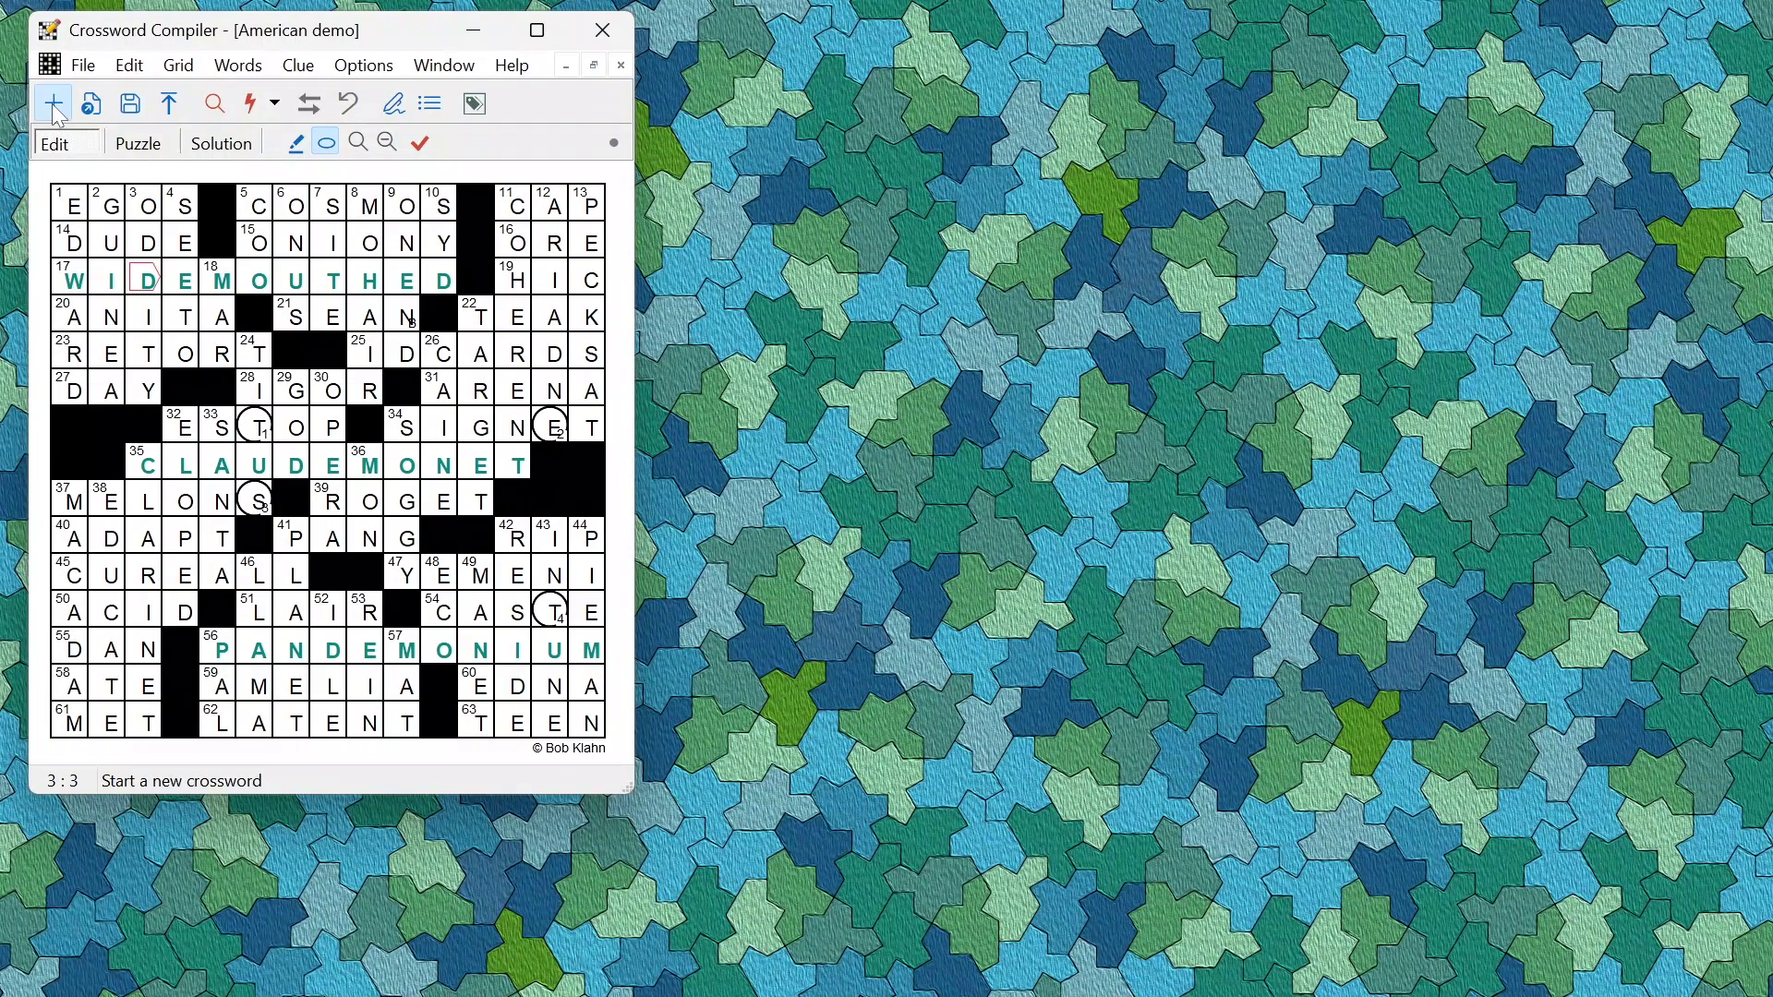
Build a new 15 x 15 word search from the Astronomy theme word list.
left_click(53, 103)
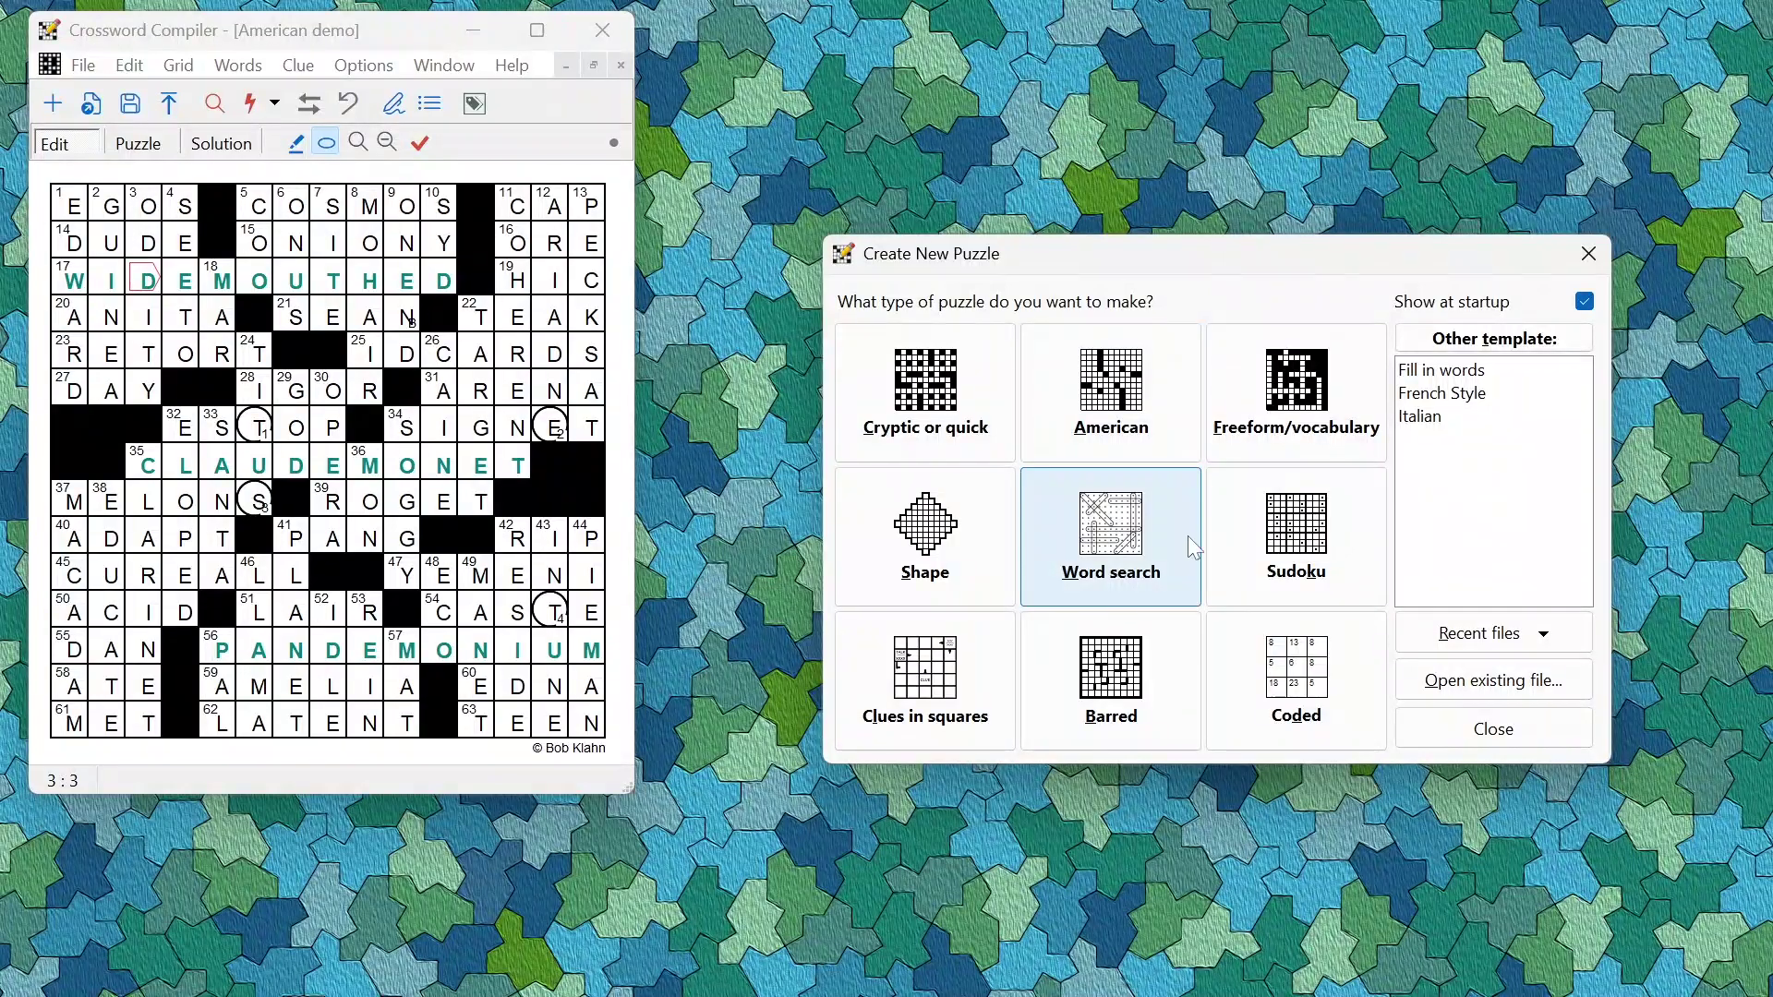
left_click(1152, 545)
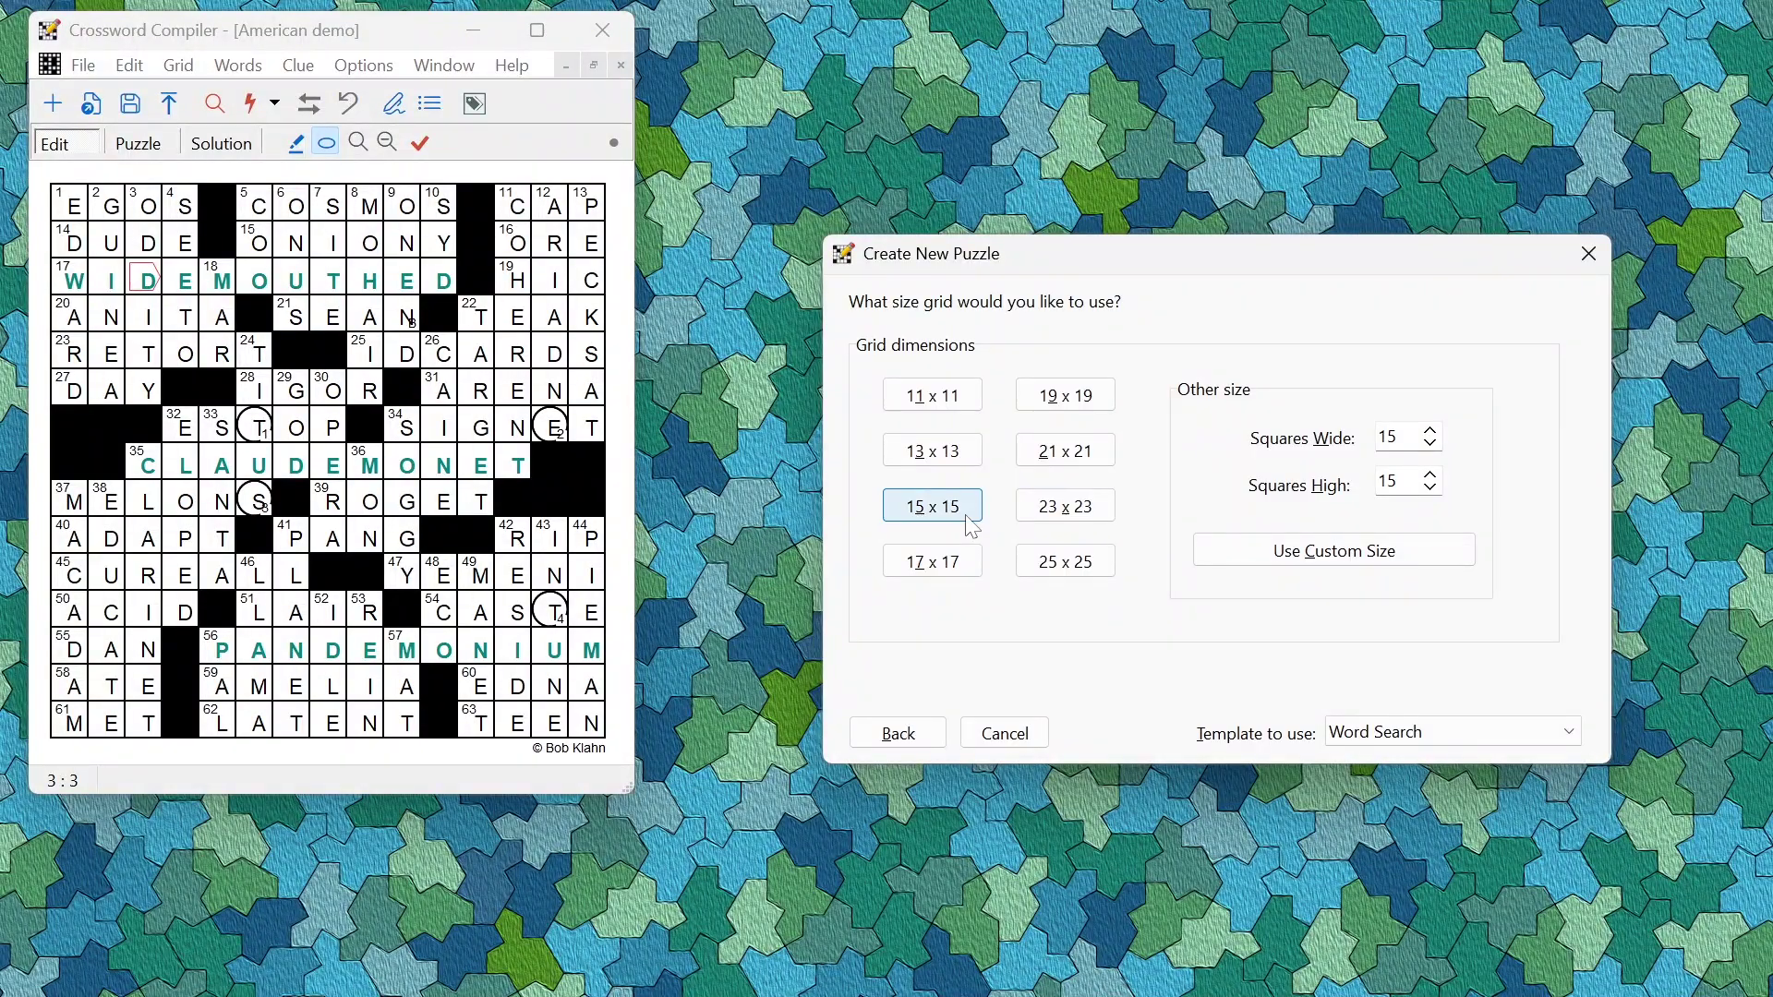
left_click(933, 506)
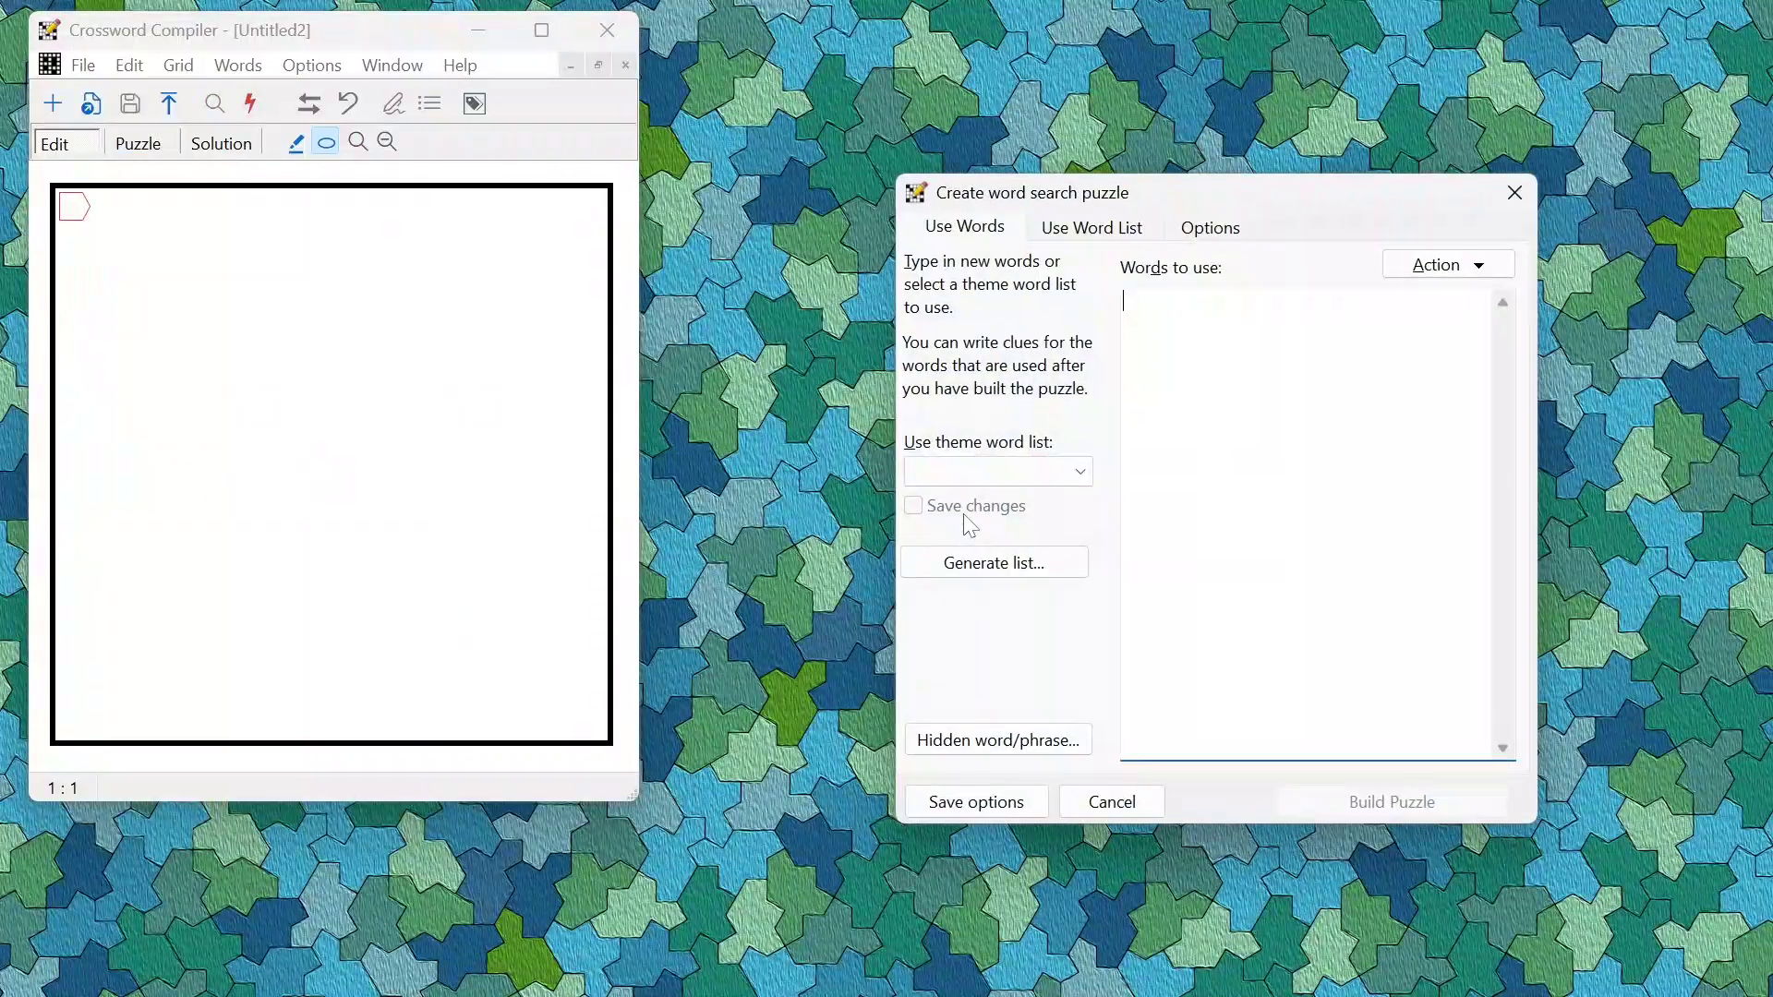
left_click(1084, 472)
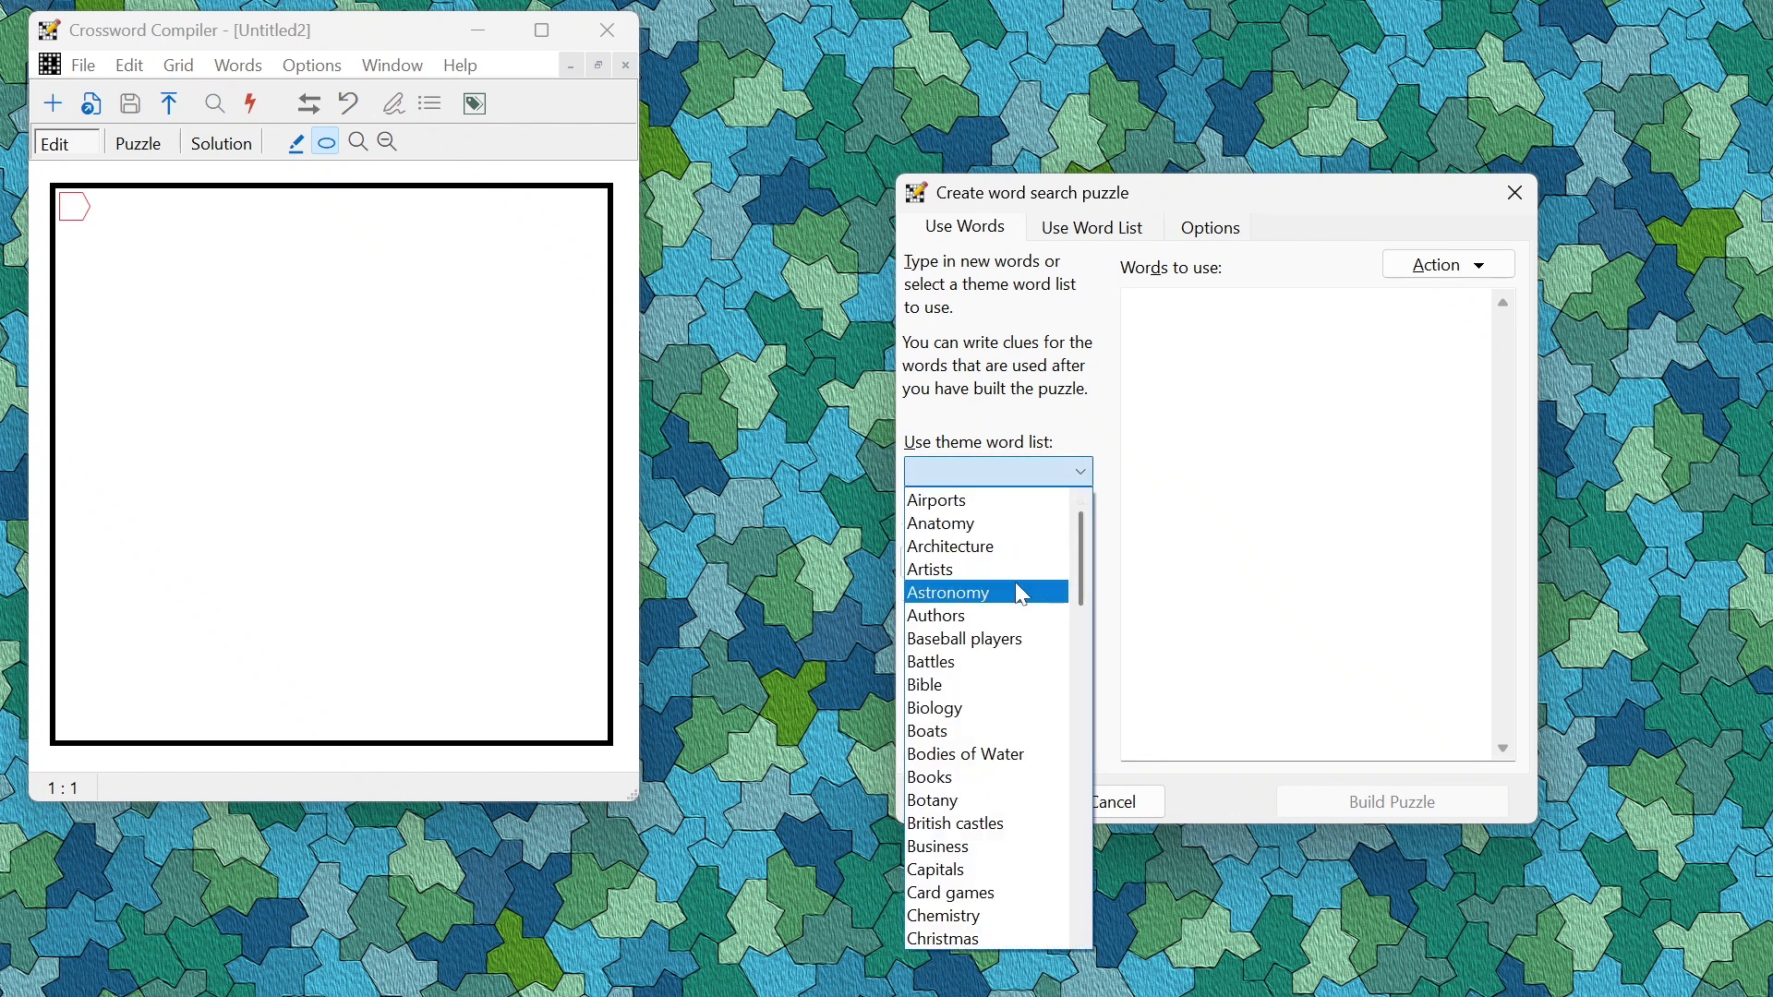
left_click(1021, 591)
left_click(1393, 802)
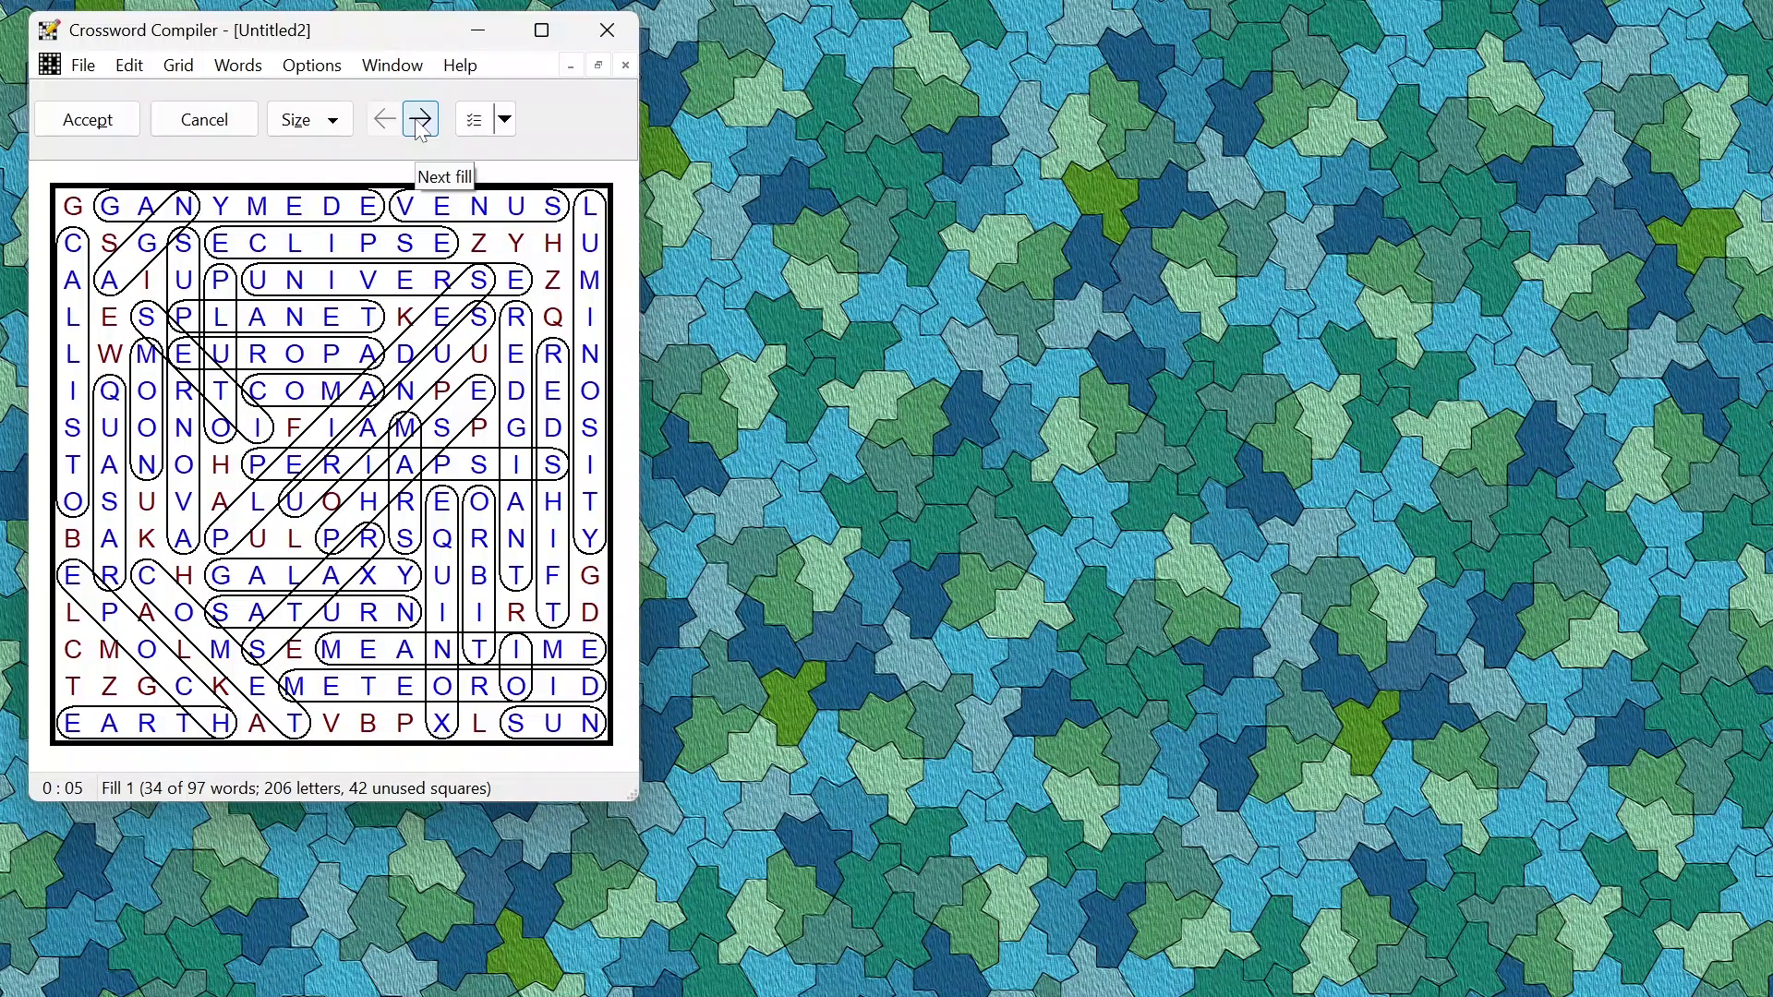
Generate two alternative fills and bring up the fill-order choices.
left_click(420, 122)
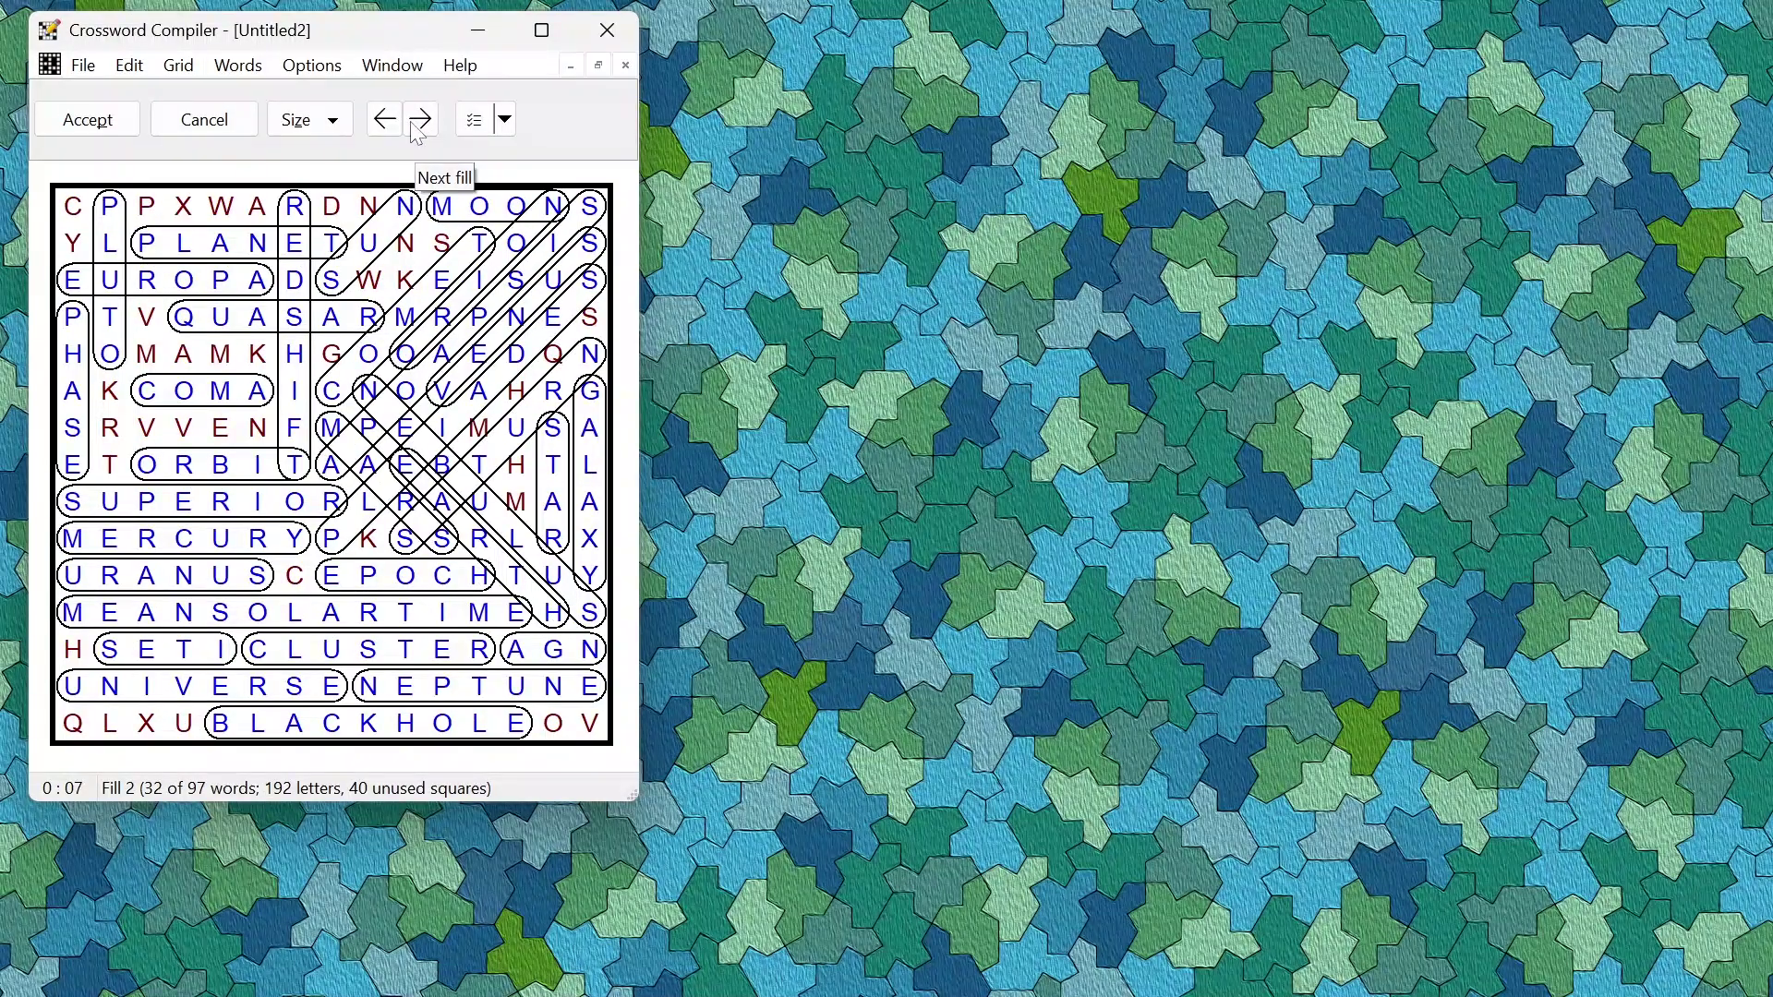
left_click(421, 120)
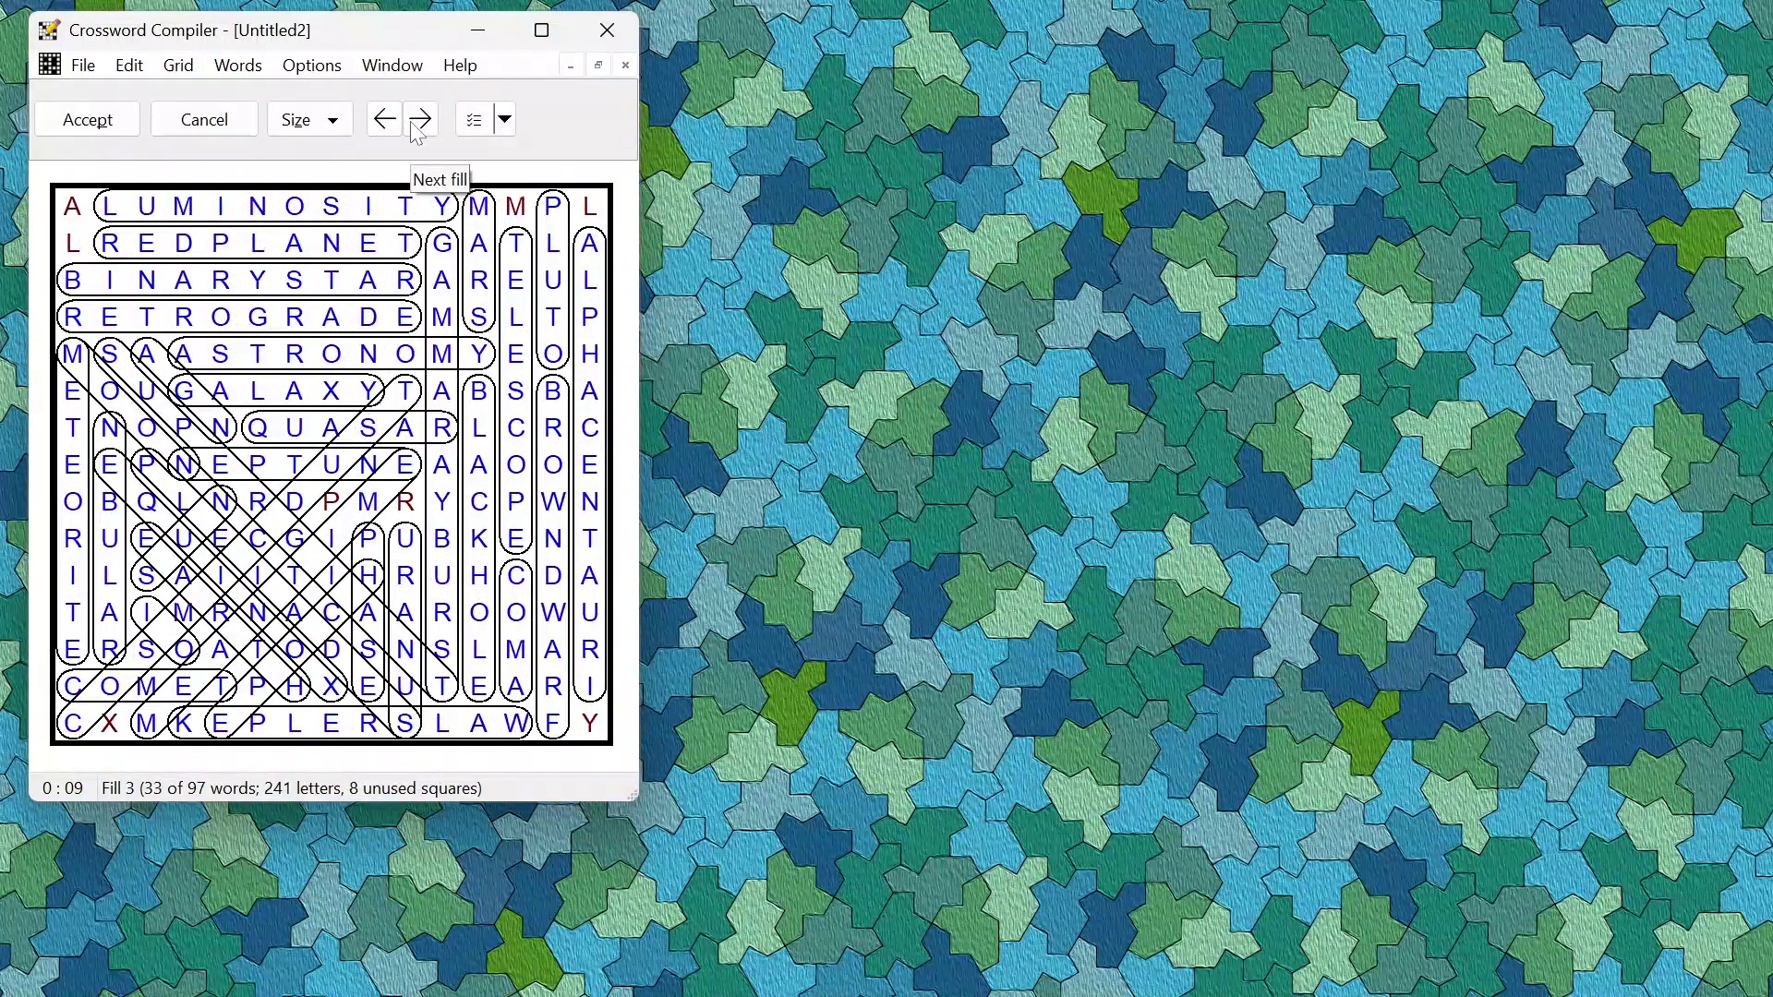
left_click(505, 120)
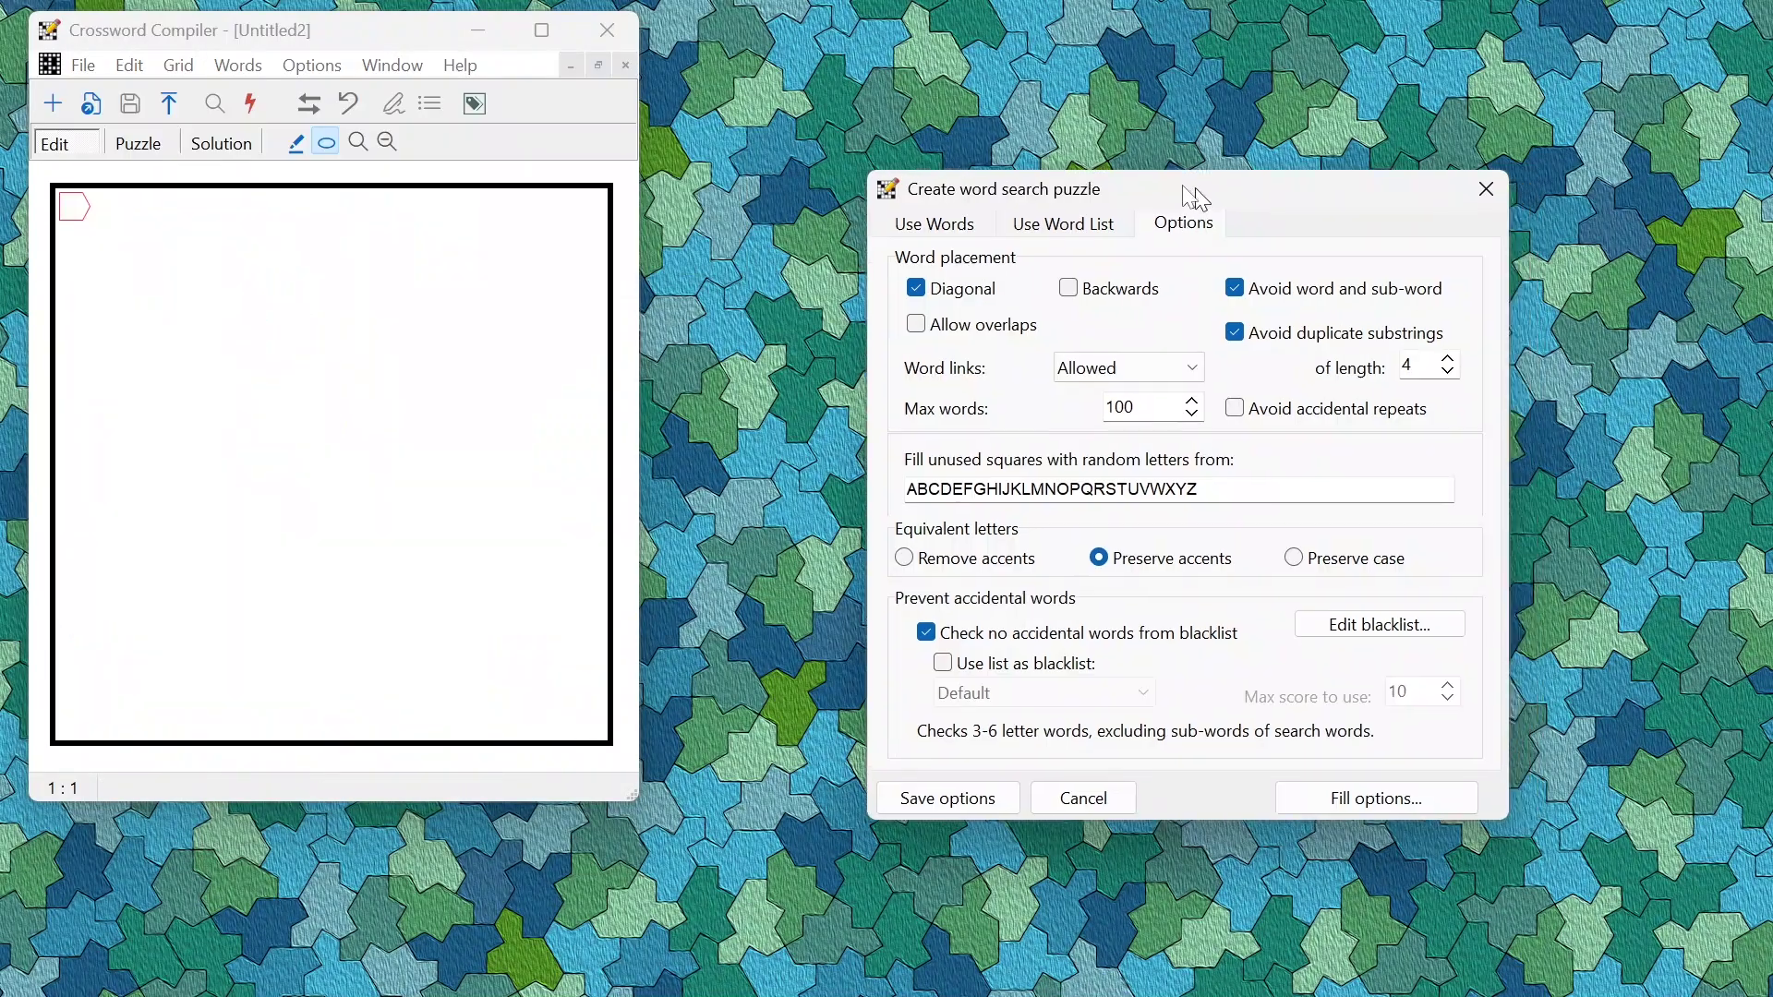
Set Word links to No links, build the astronomy word search, then cancel the fill.
left_click_drag(1197, 197, 1136, 183)
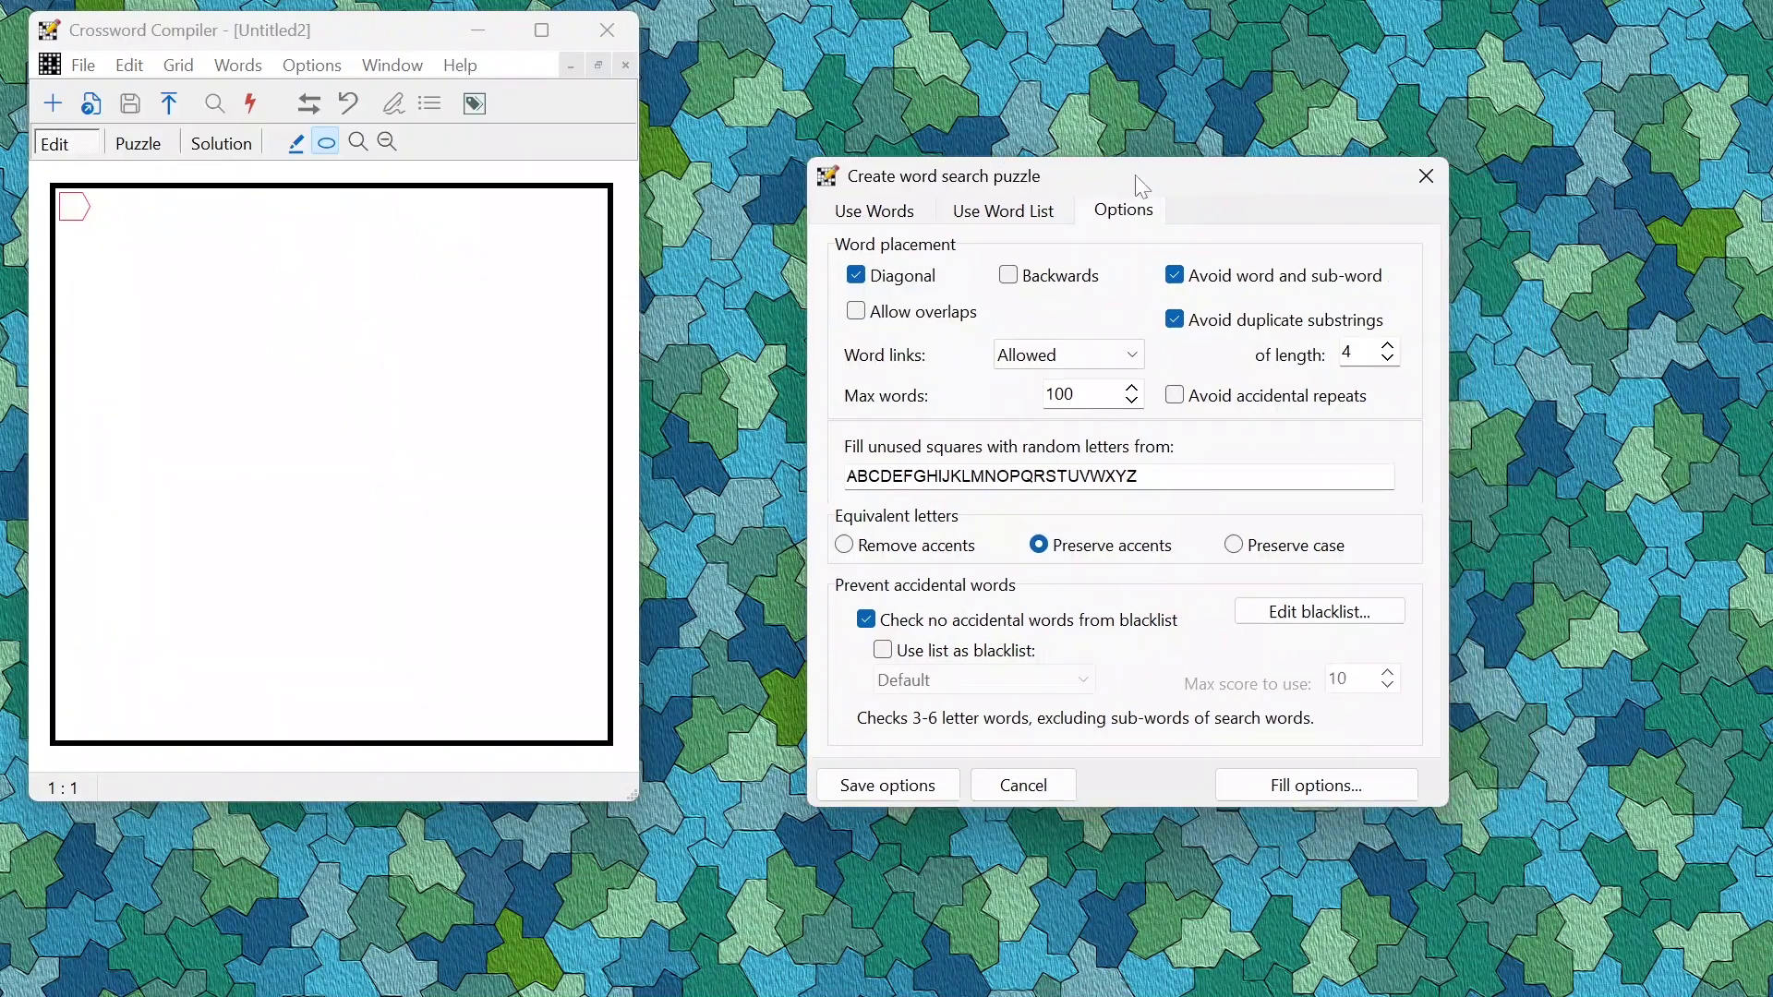
left_click(1067, 363)
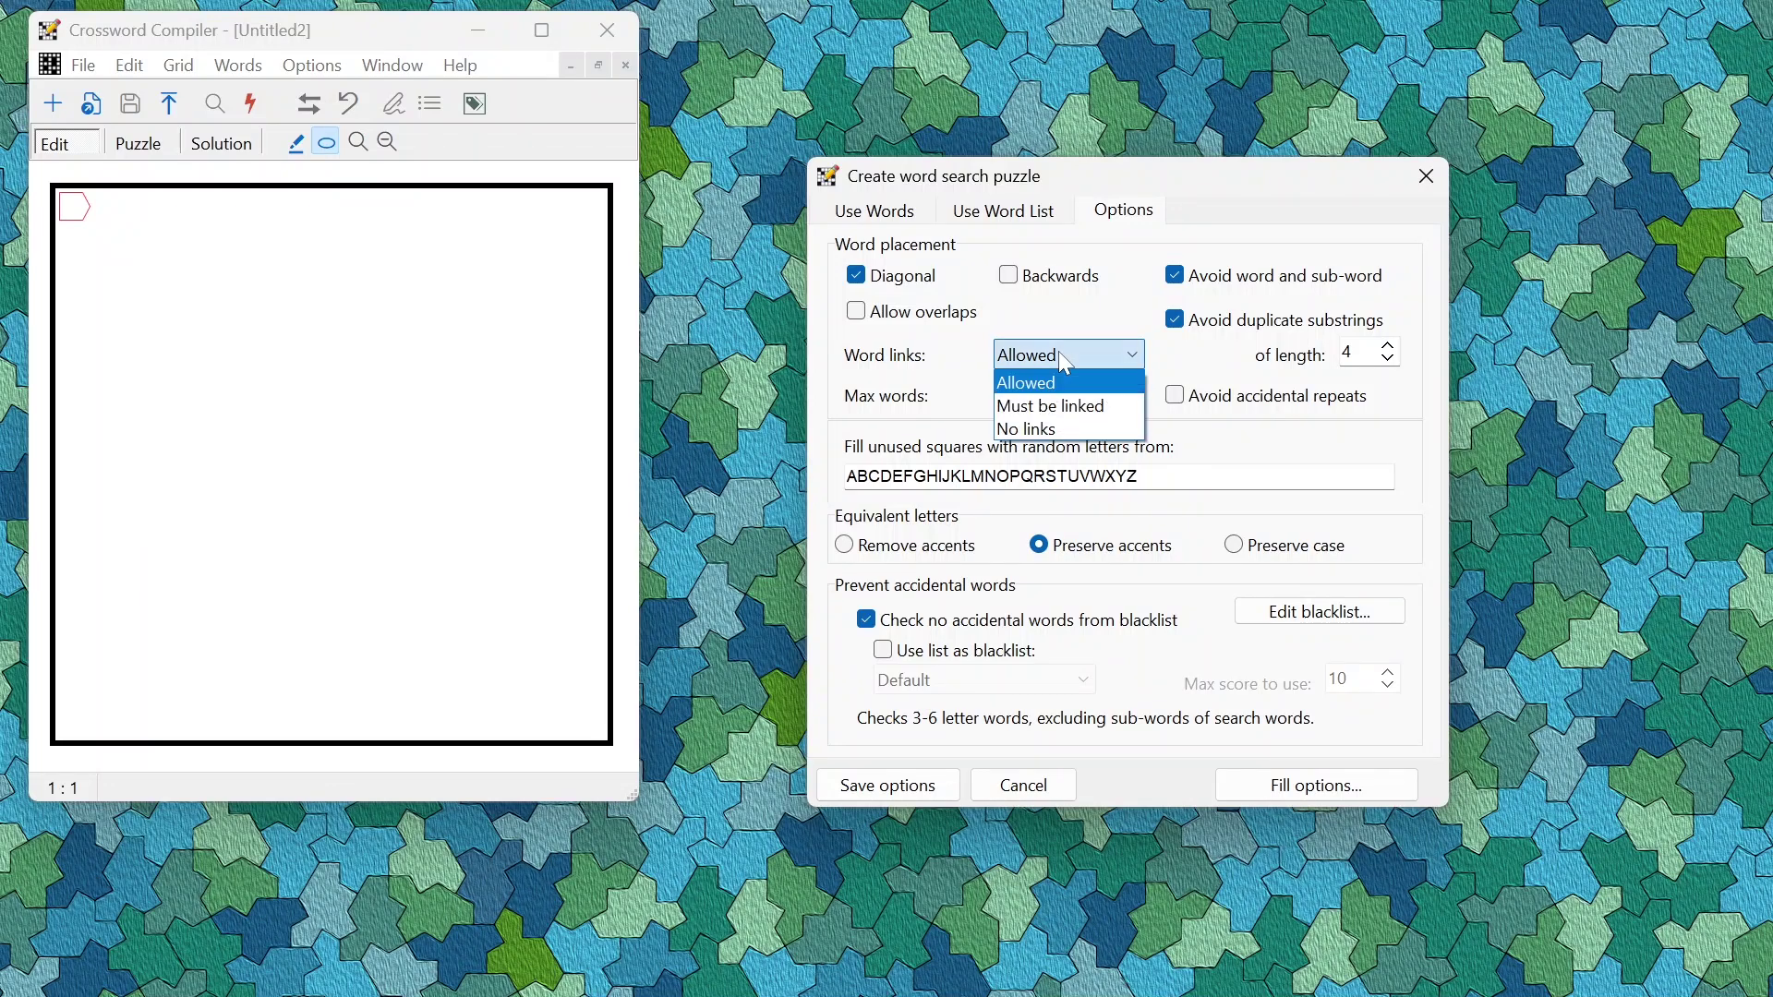
left_click(1066, 429)
left_click(913, 219)
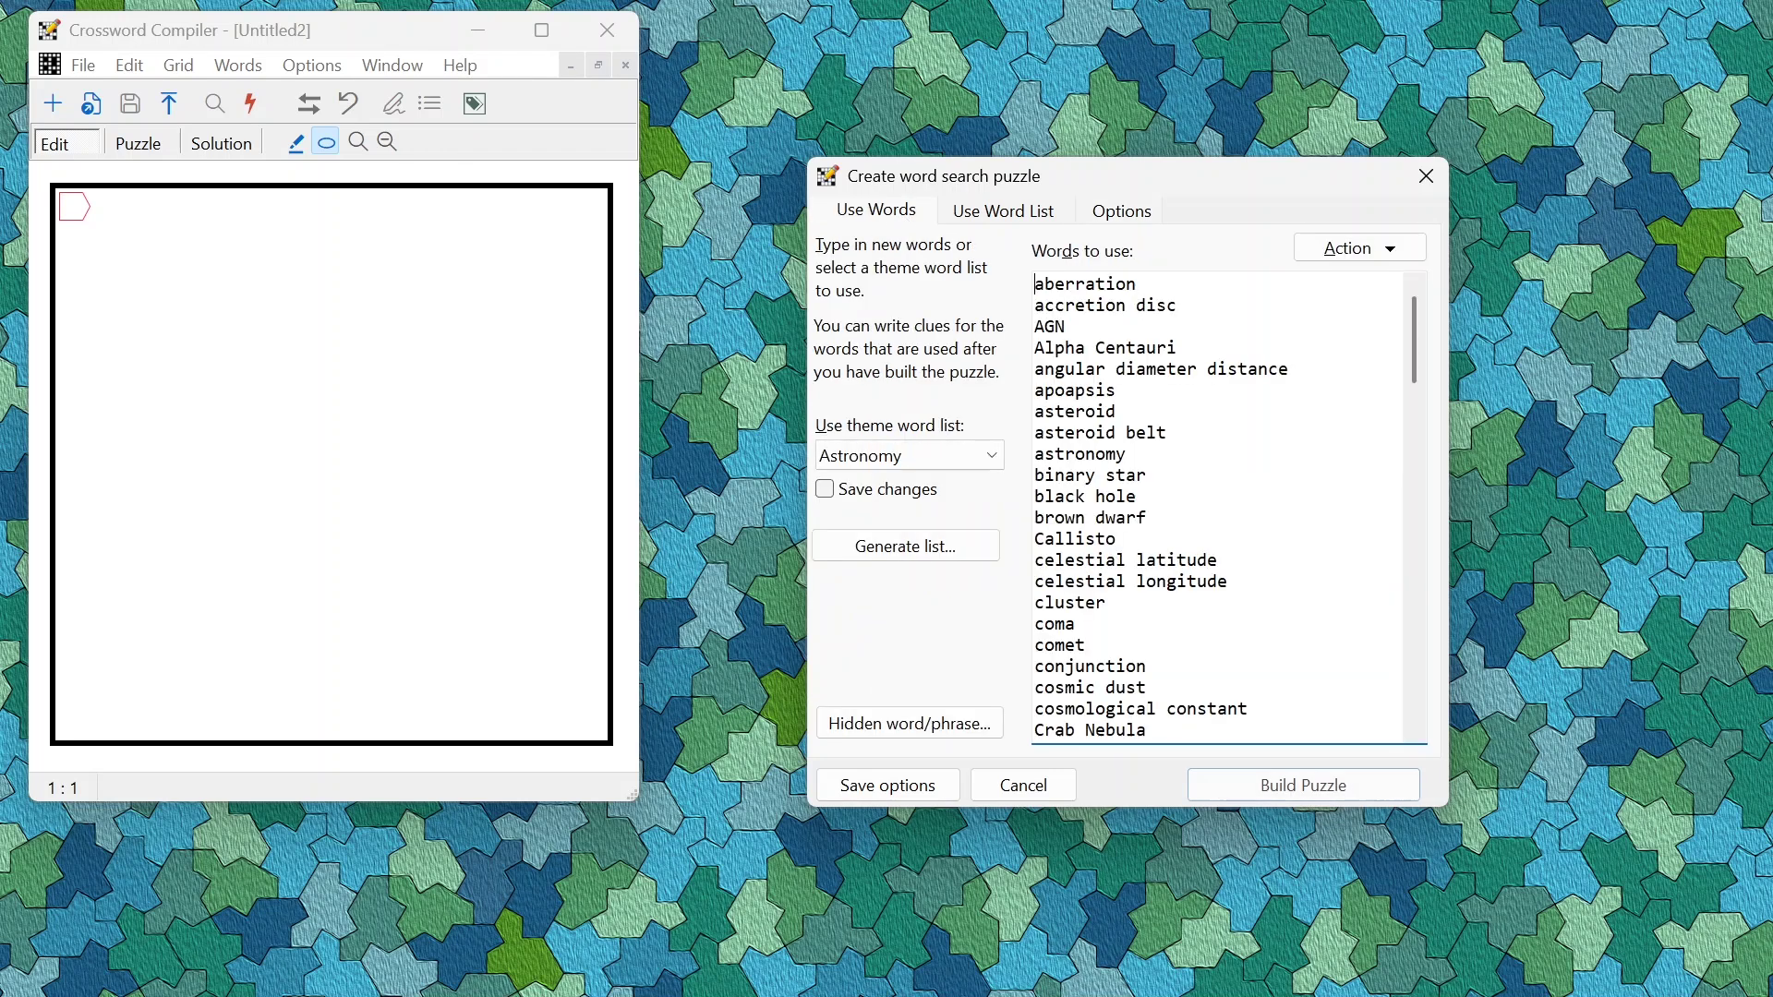
left_click(1270, 785)
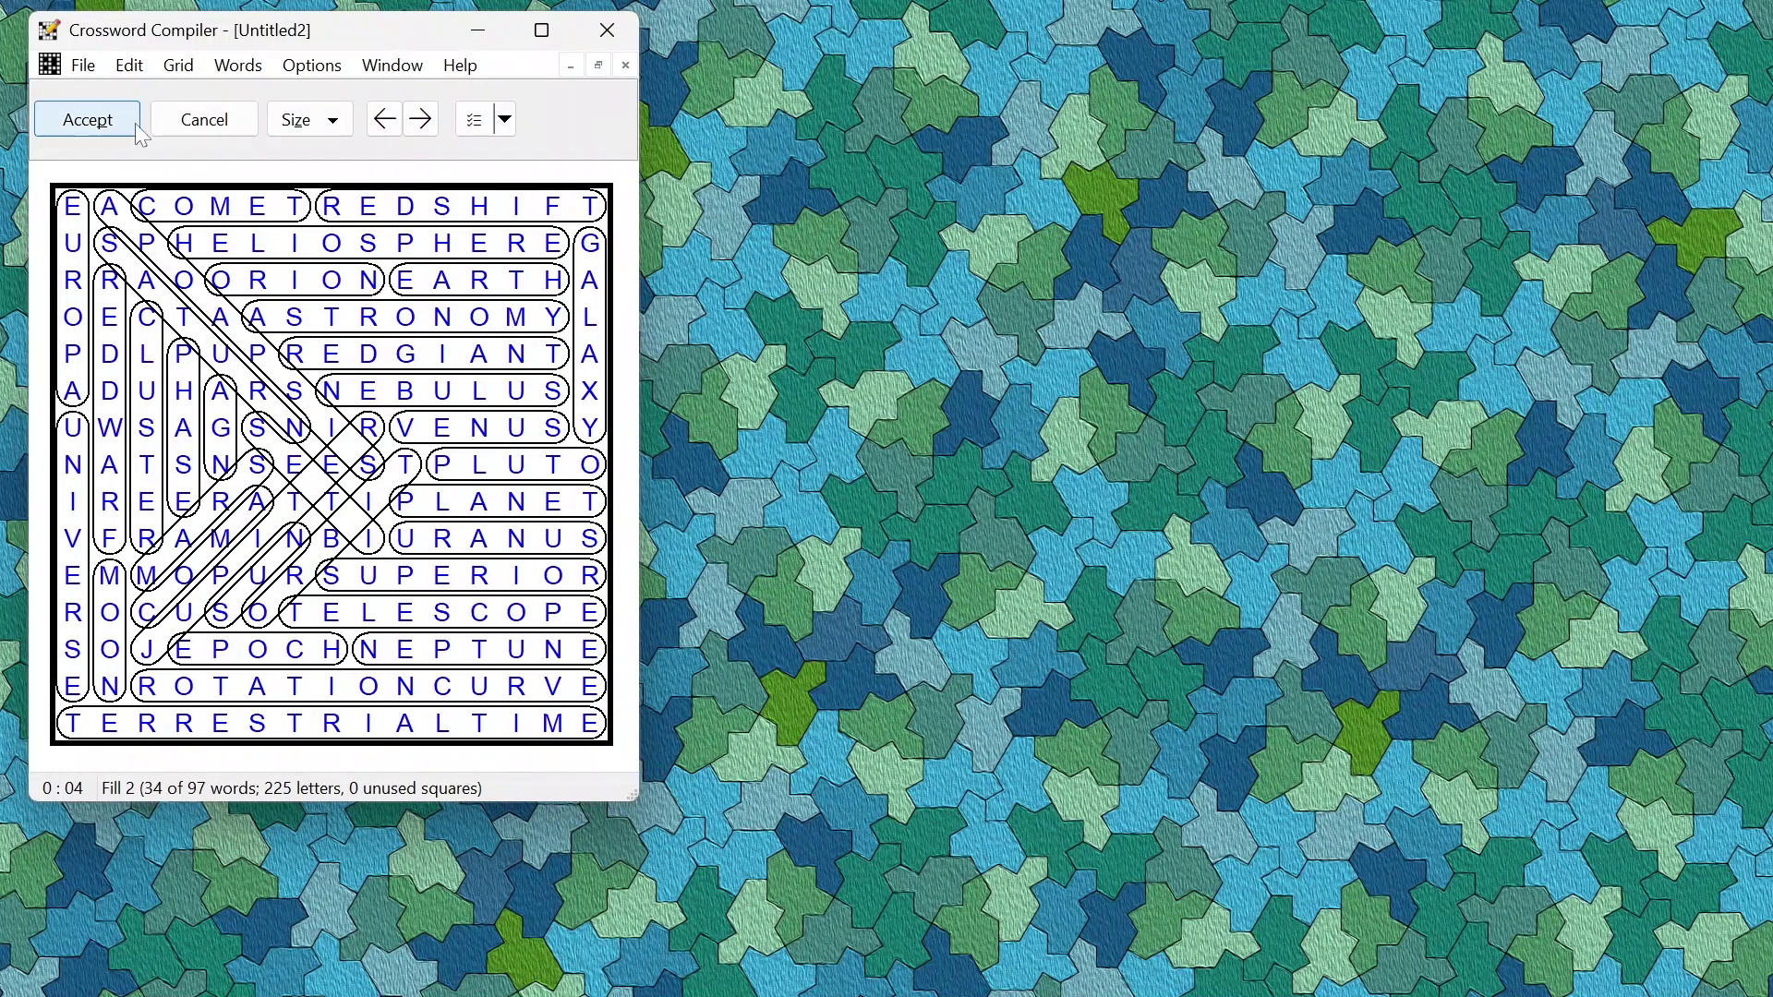
left_click(166, 124)
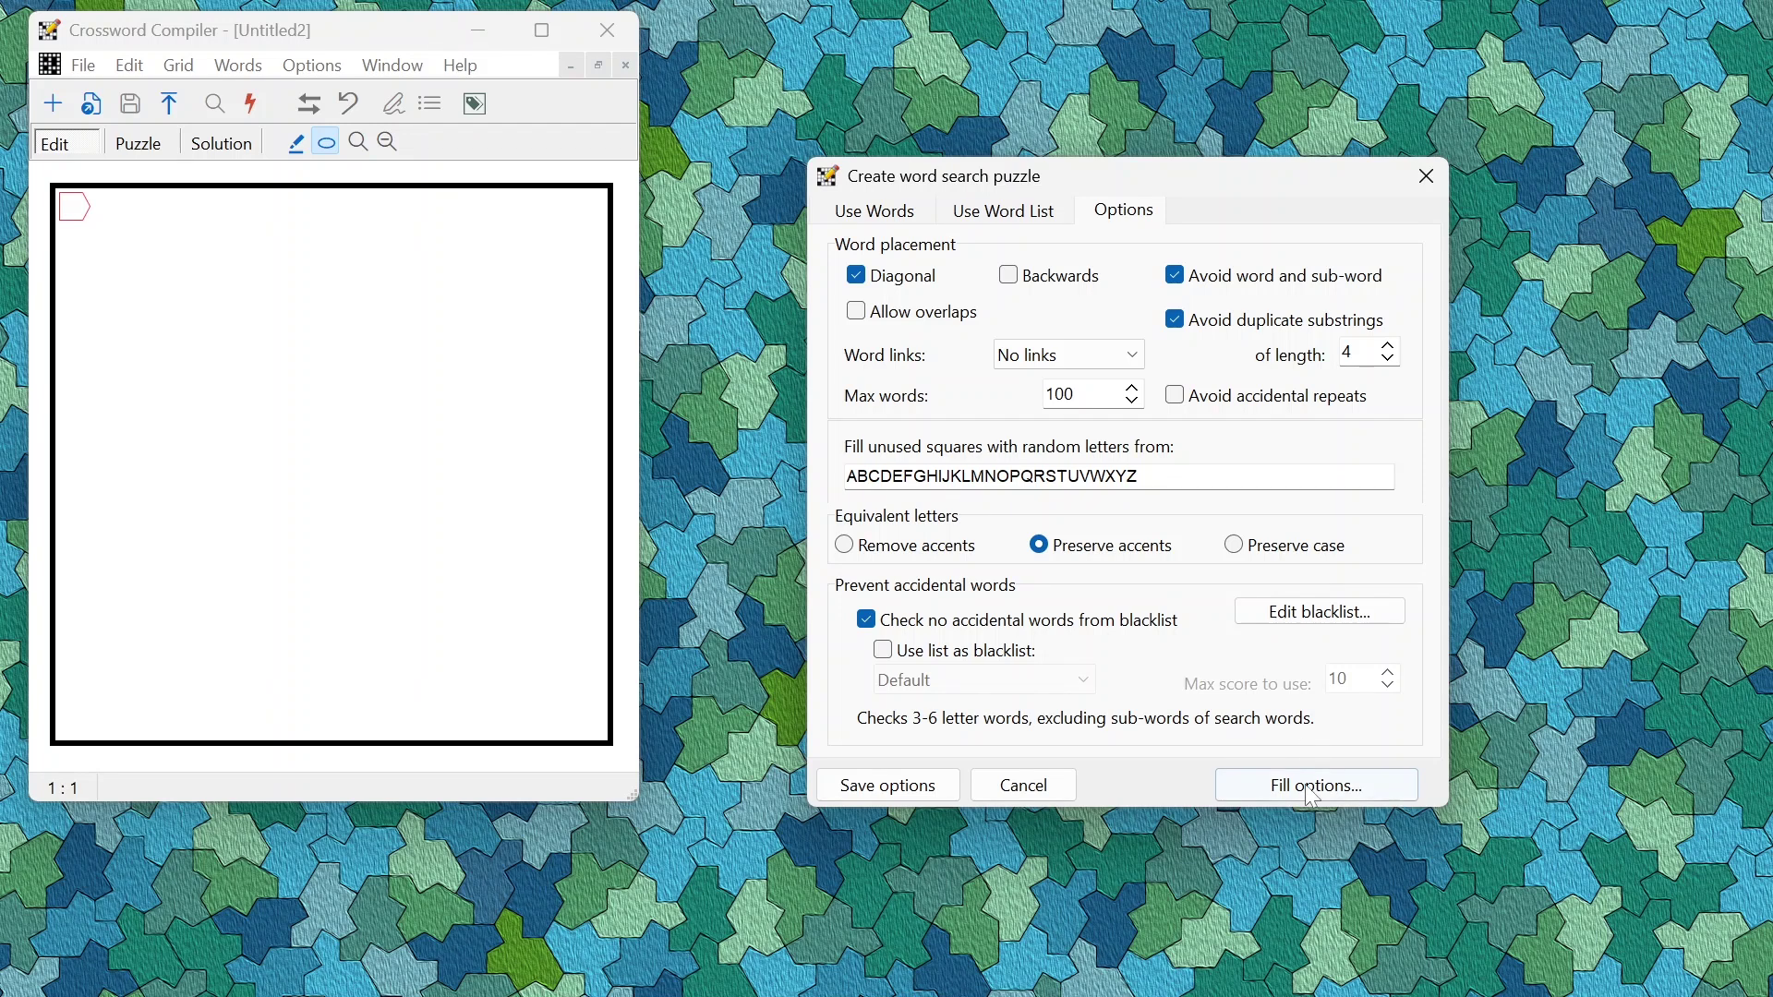
Build the astronomy crossword fills and rank them by Most words, then by Most letters.
left_click(1314, 787)
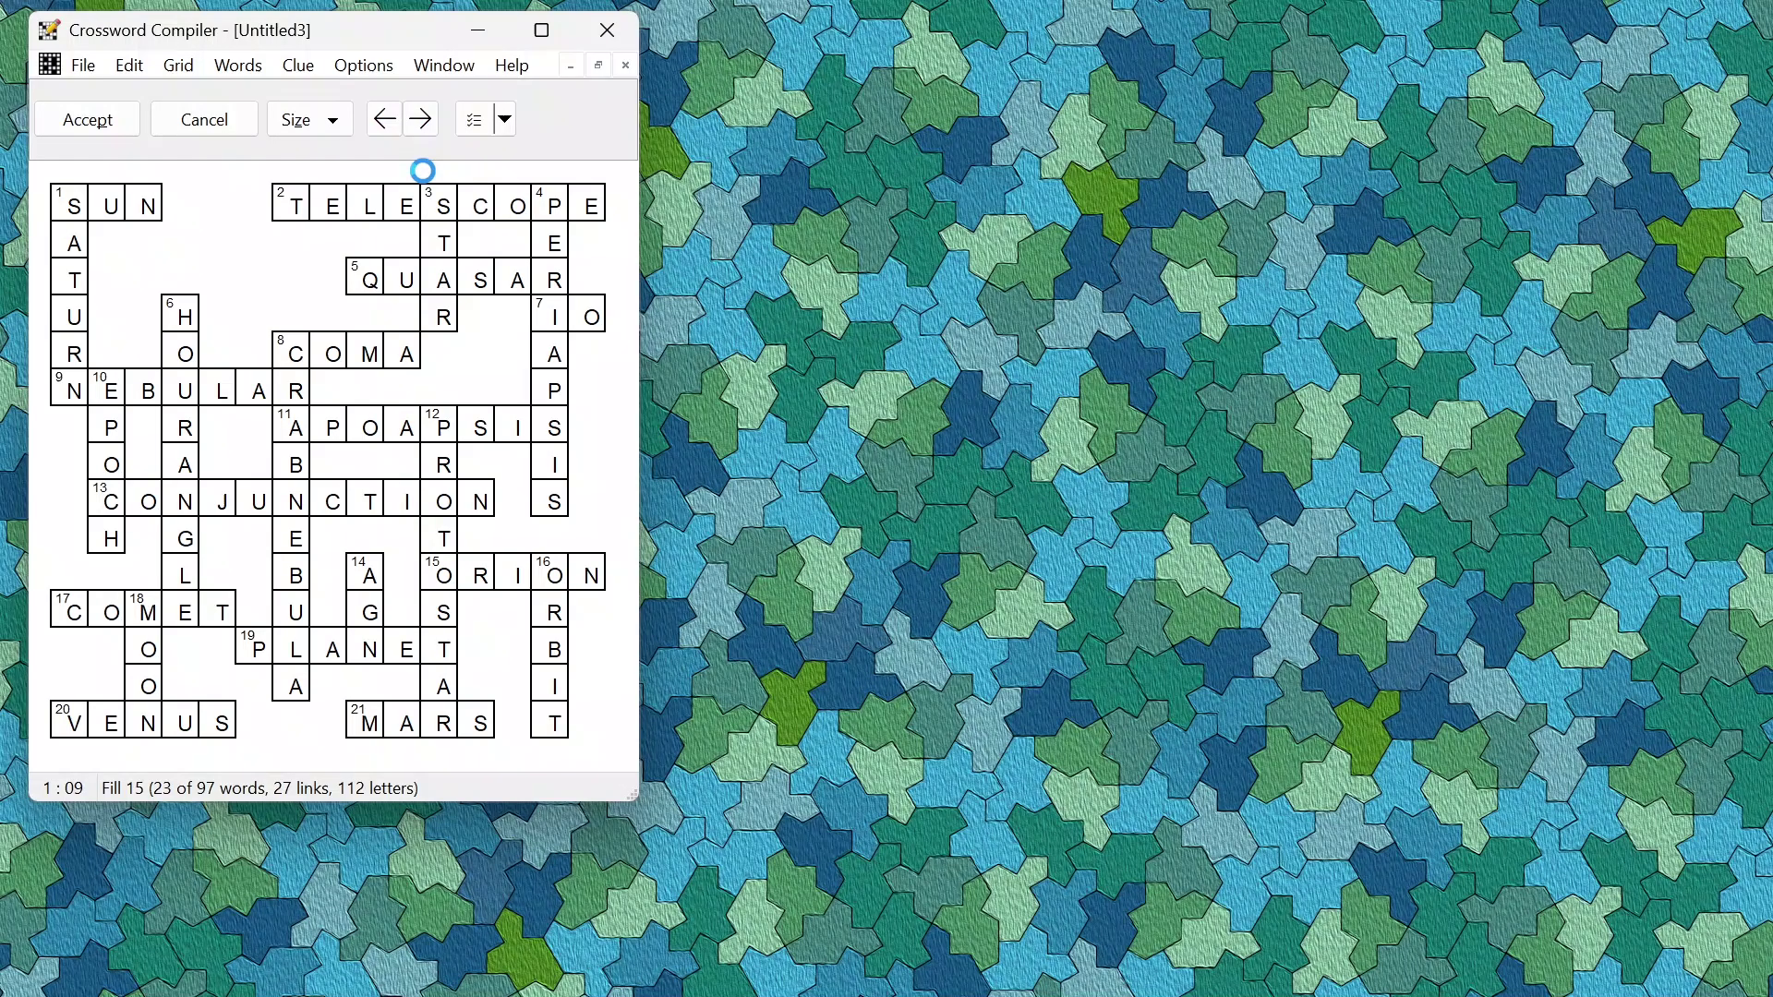
left_click(506, 120)
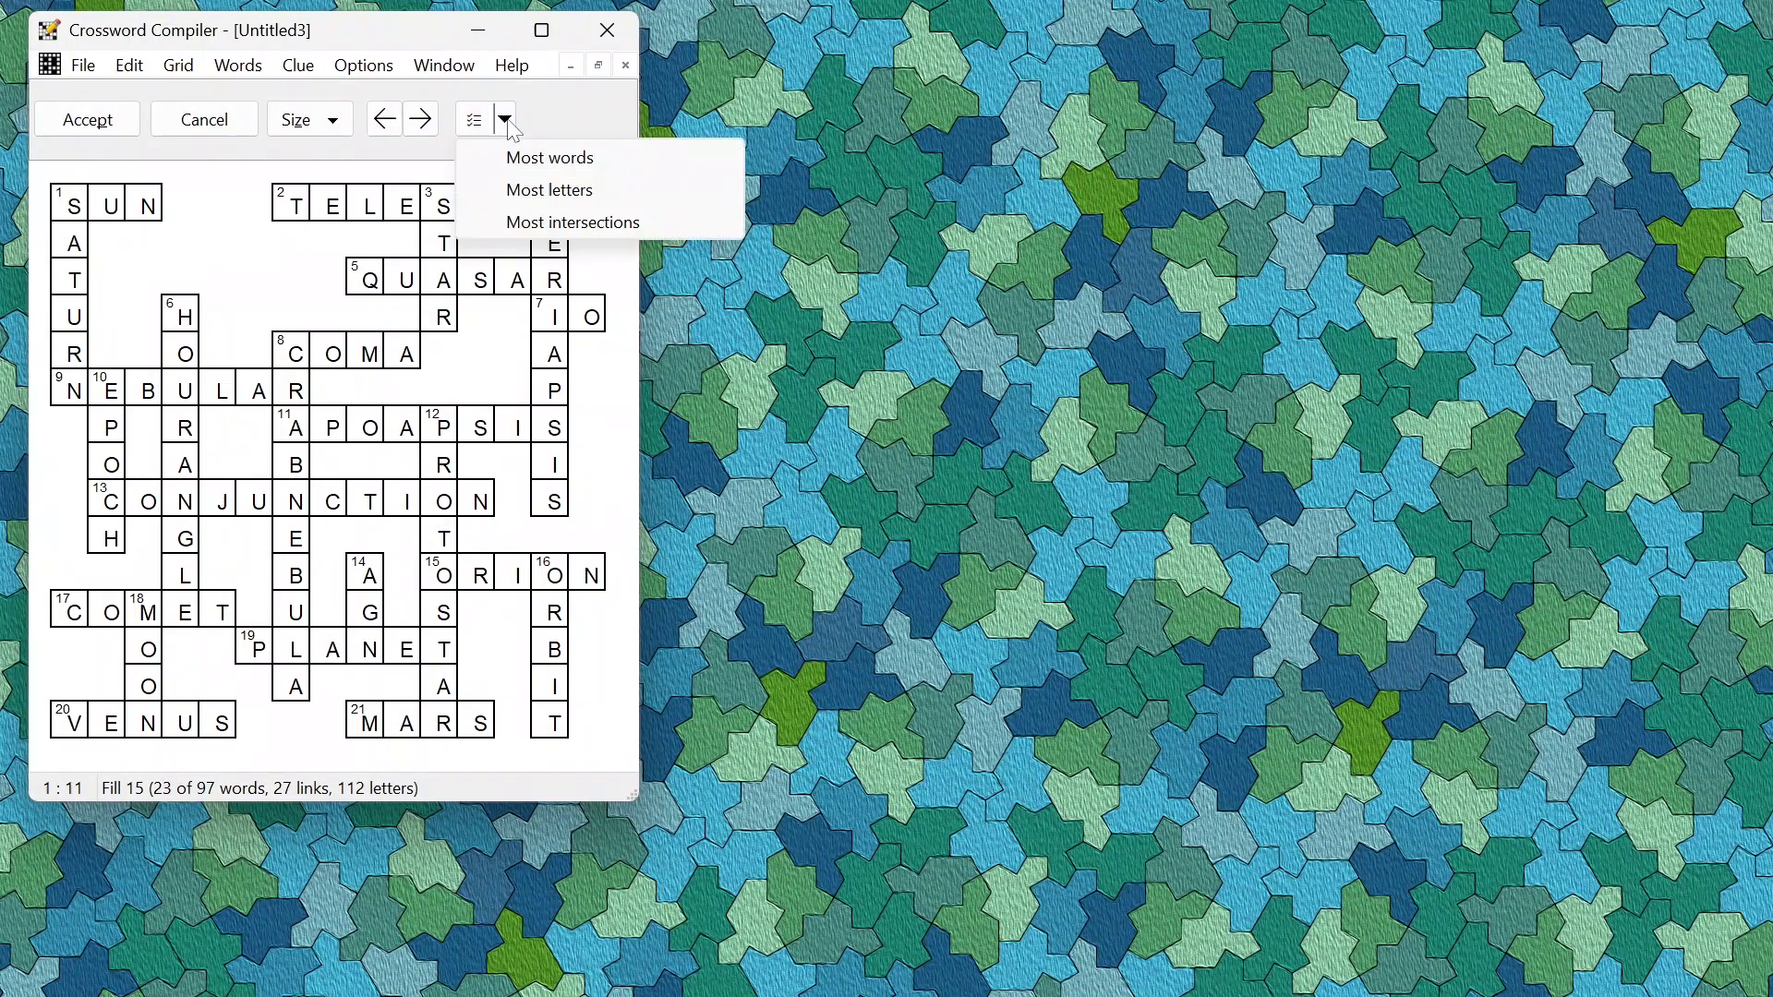
left_click(537, 163)
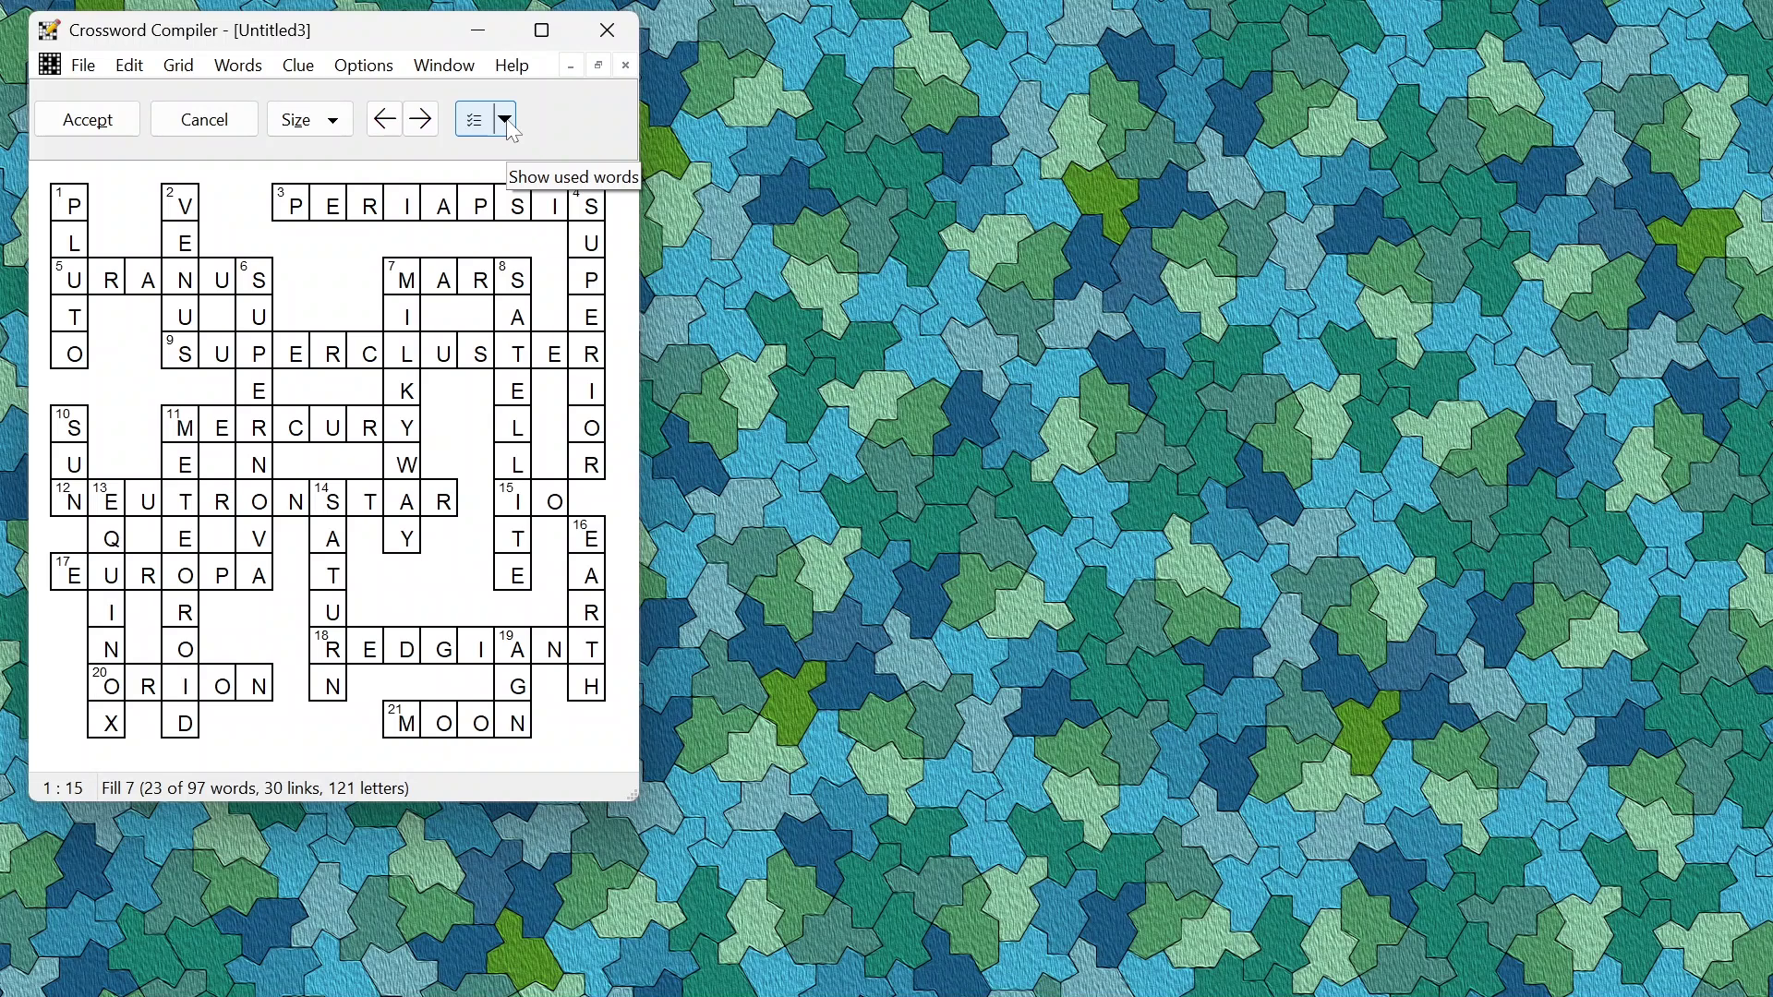
left_click(506, 120)
left_click(543, 191)
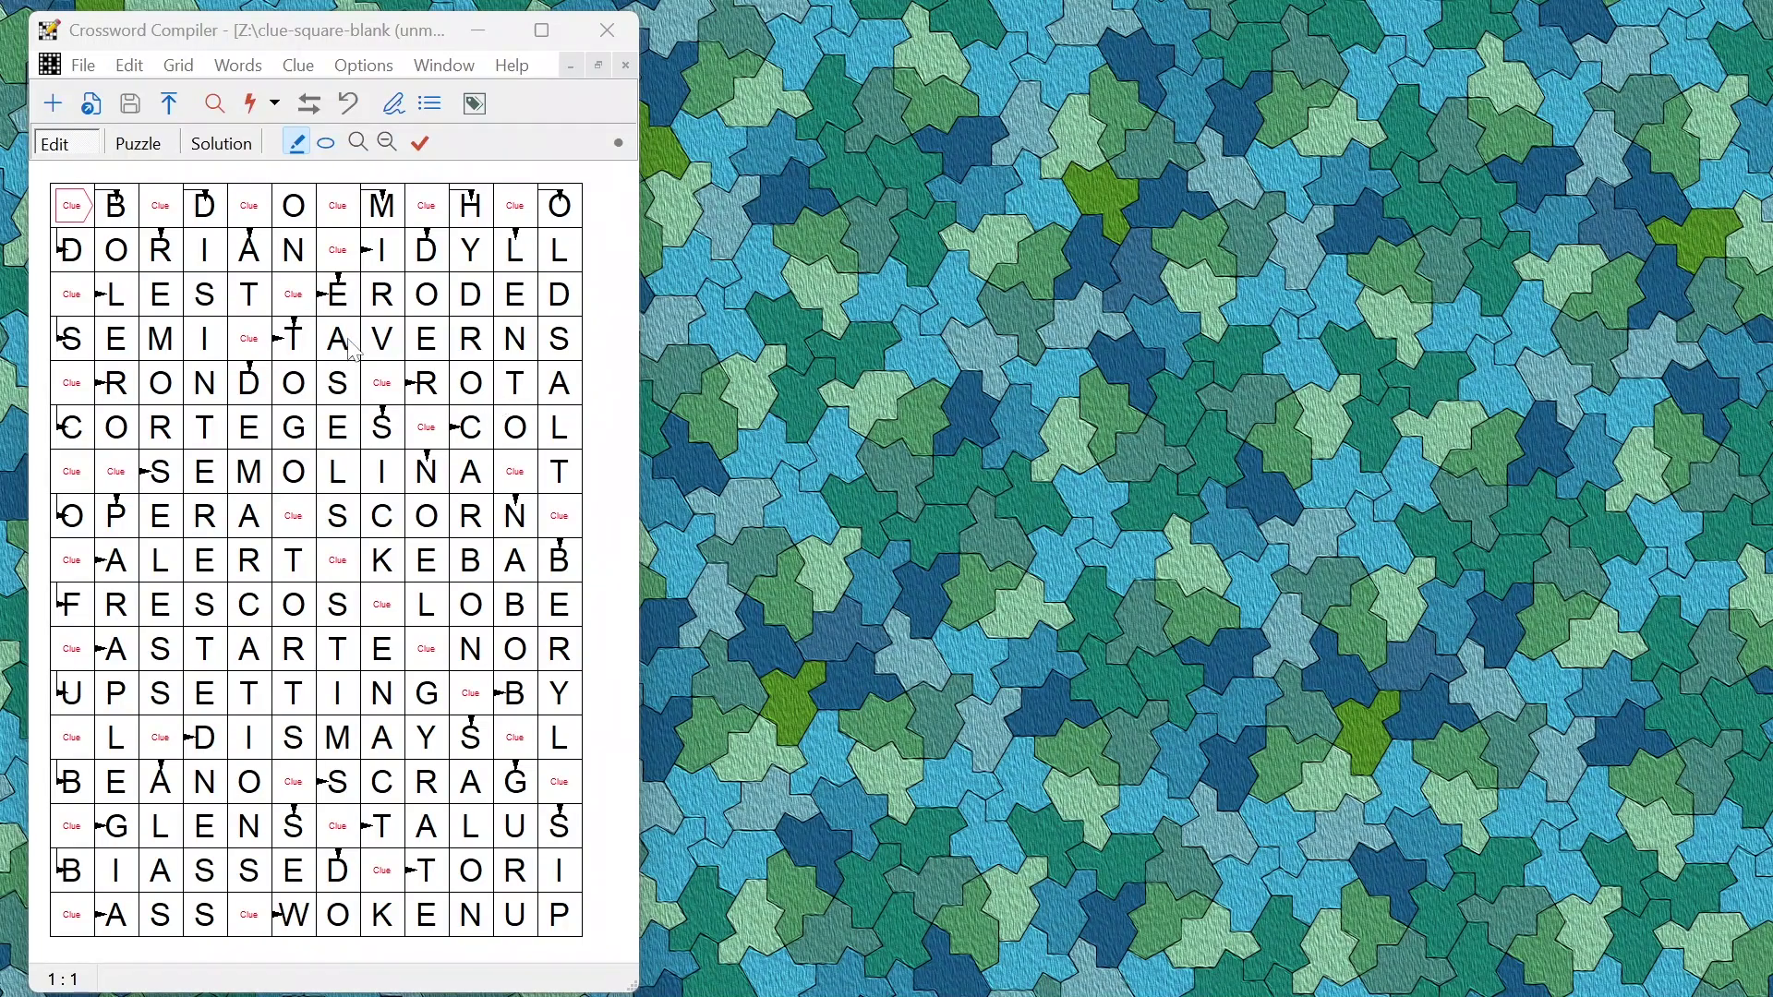
Select clue squares, then apply Add clue square arrows with Right and Down checked.
left_click(257, 221)
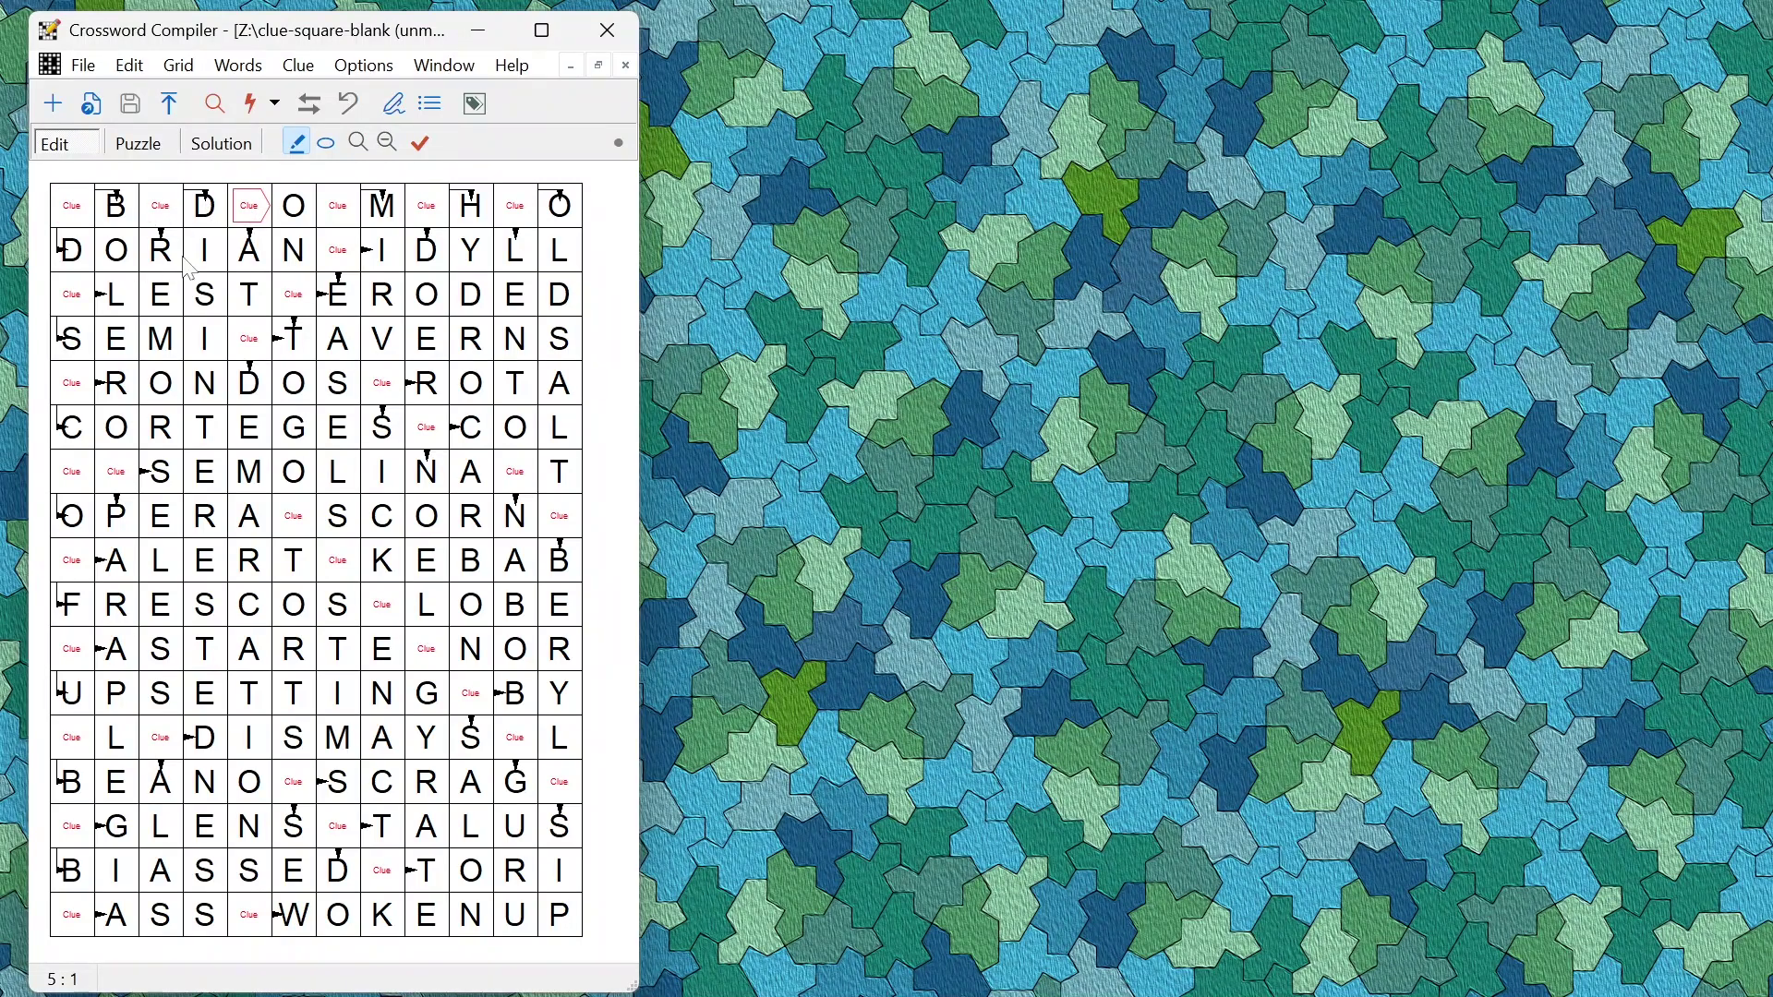
left_click_drag(383, 605, 313, 528)
left_click(130, 65)
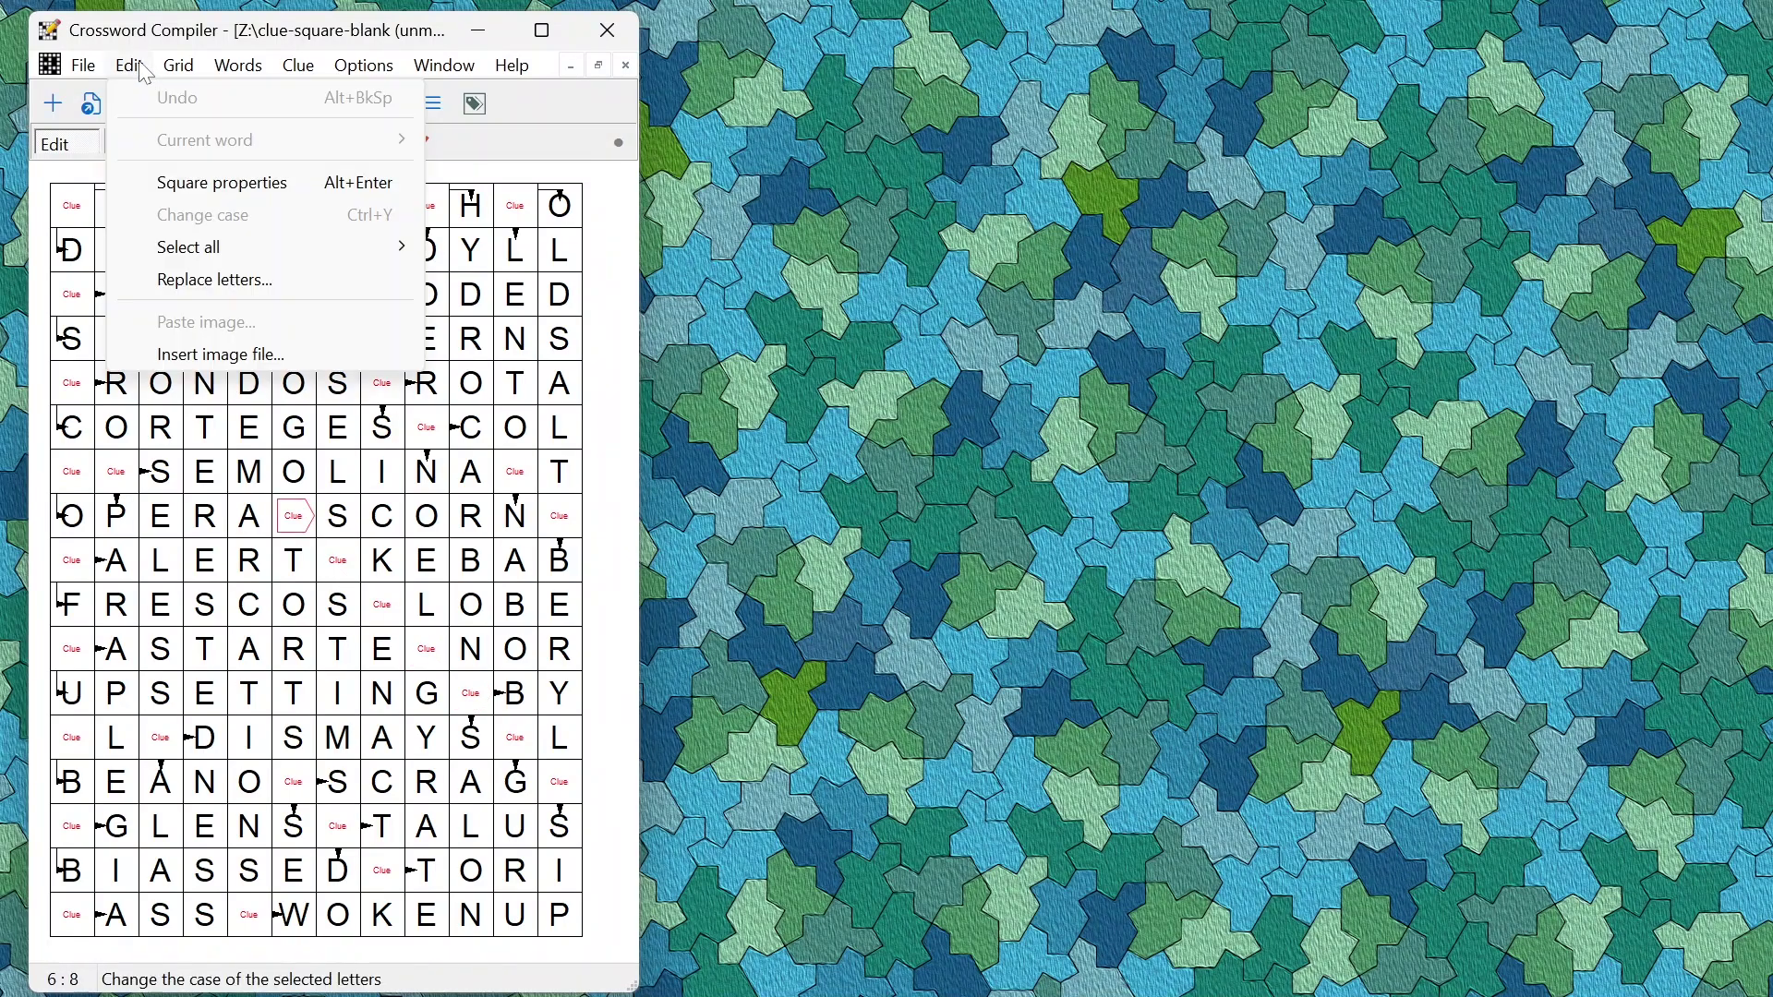
mouse_move(179, 65)
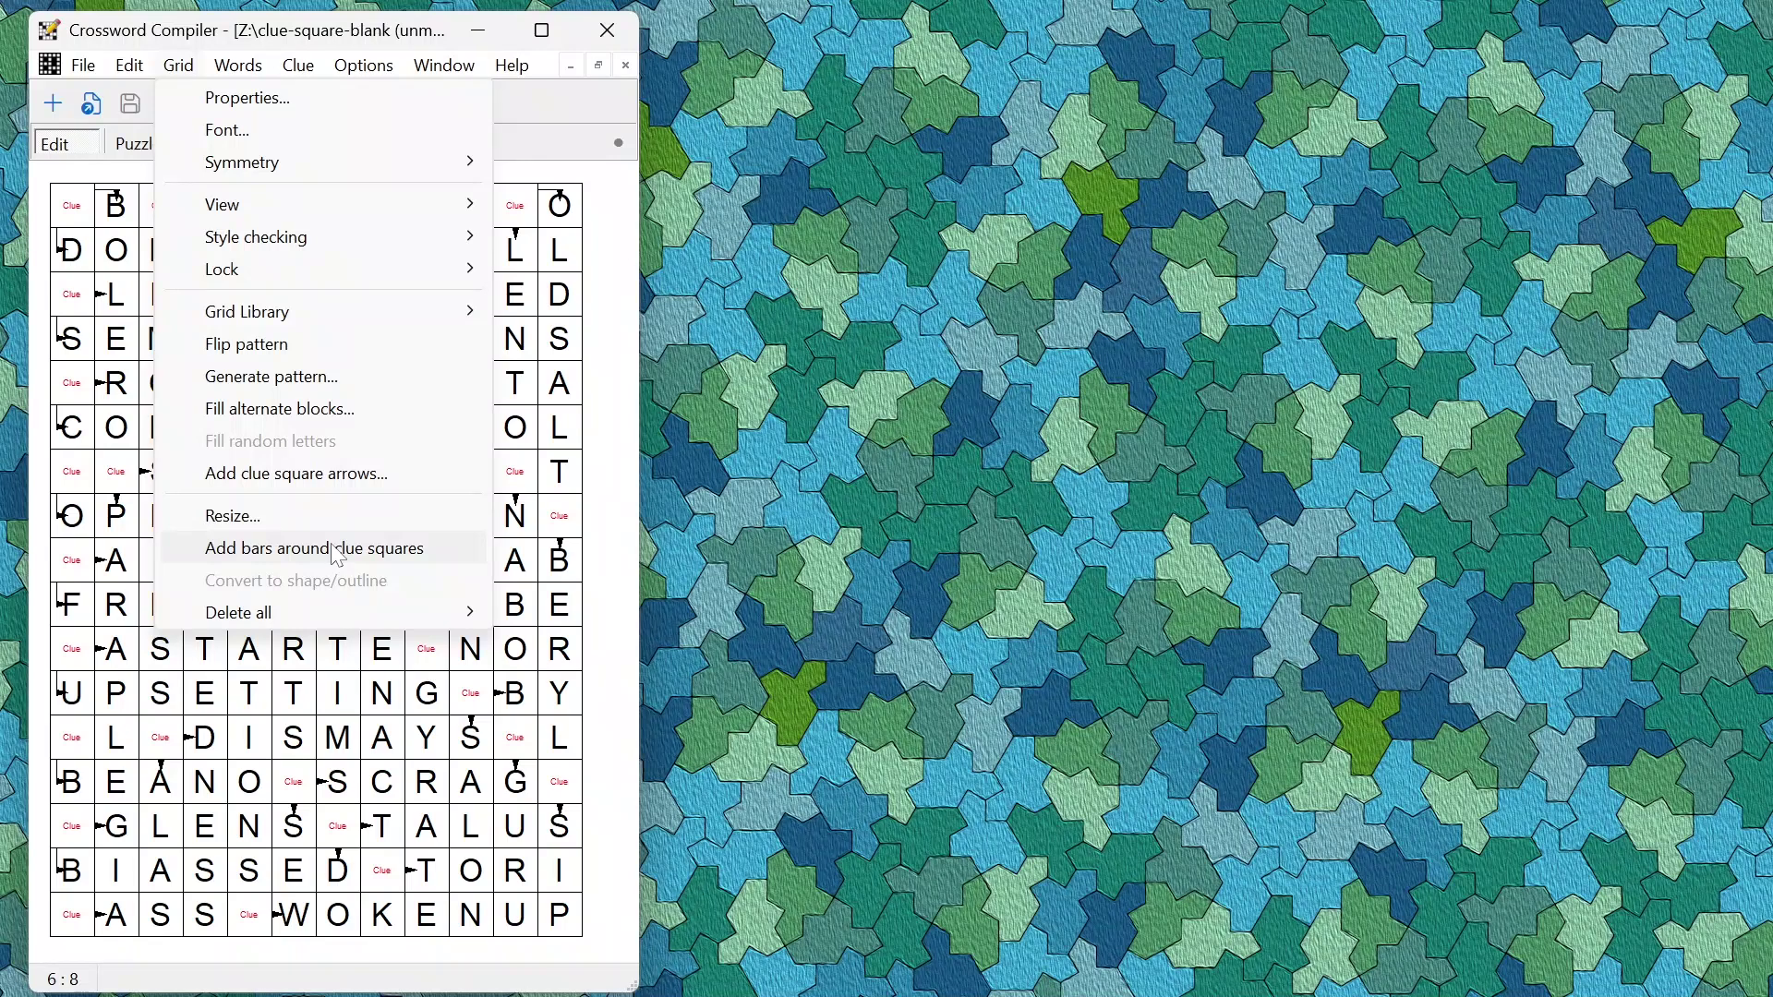
left_click(326, 474)
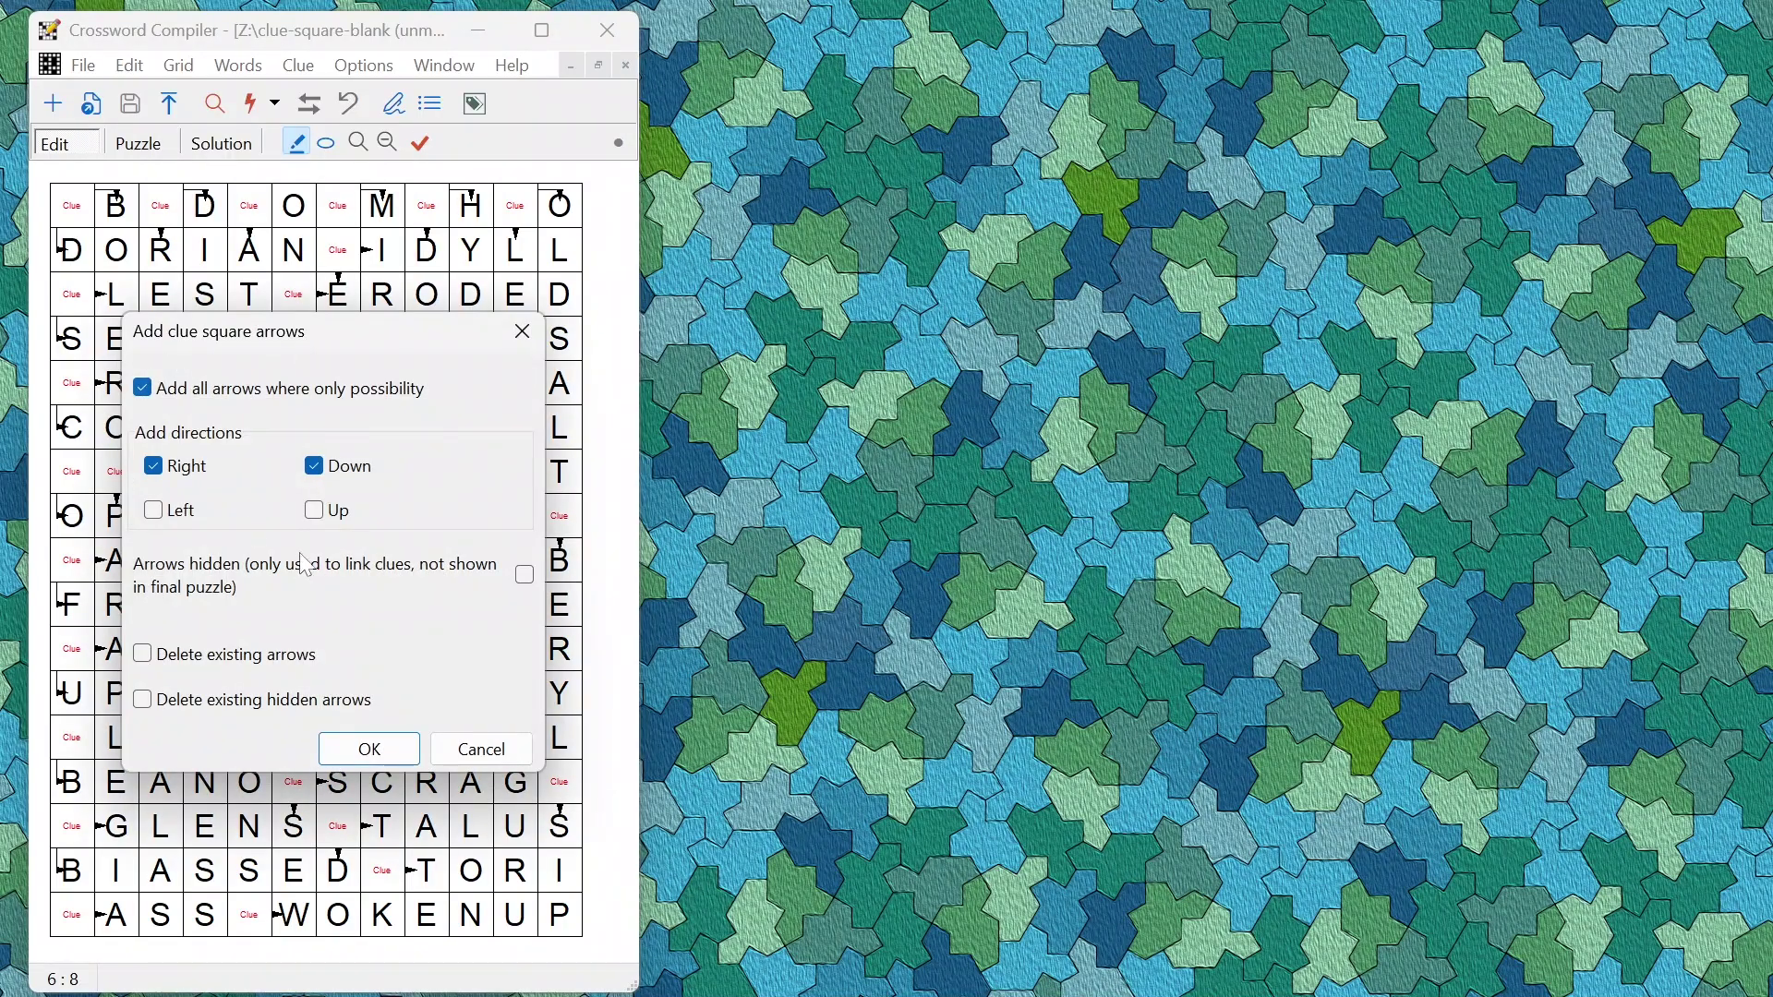
left_click(394, 746)
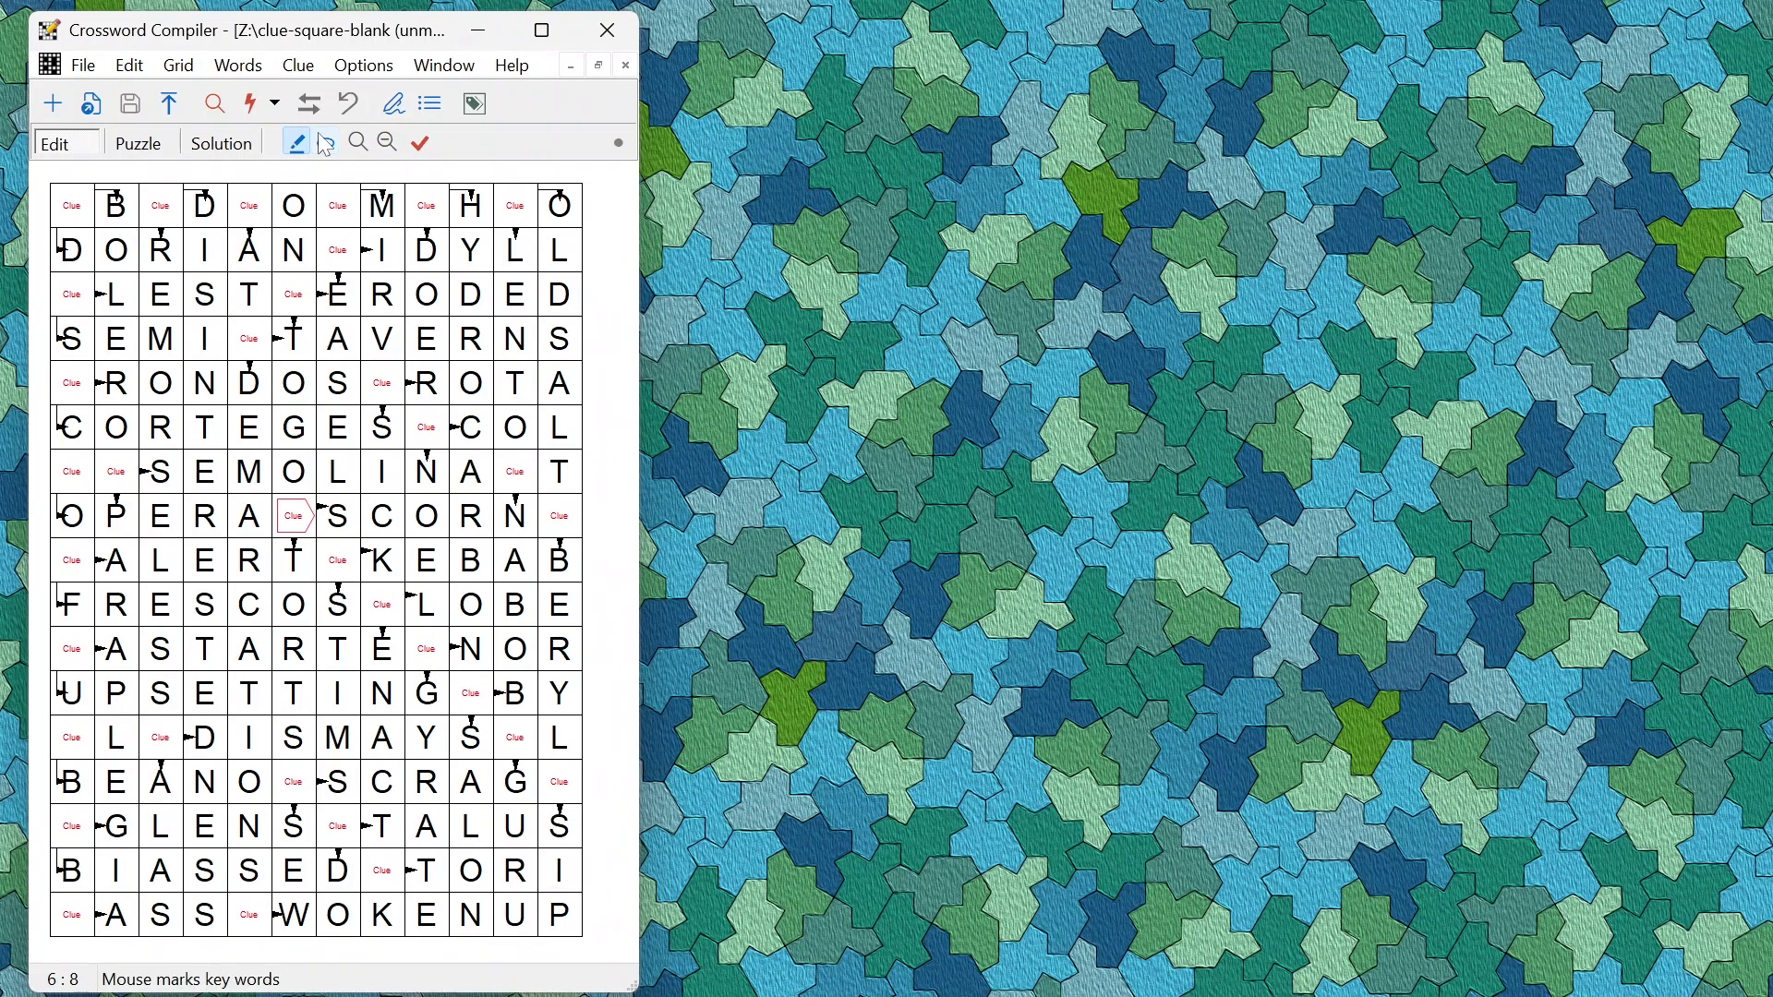
left_click(301, 66)
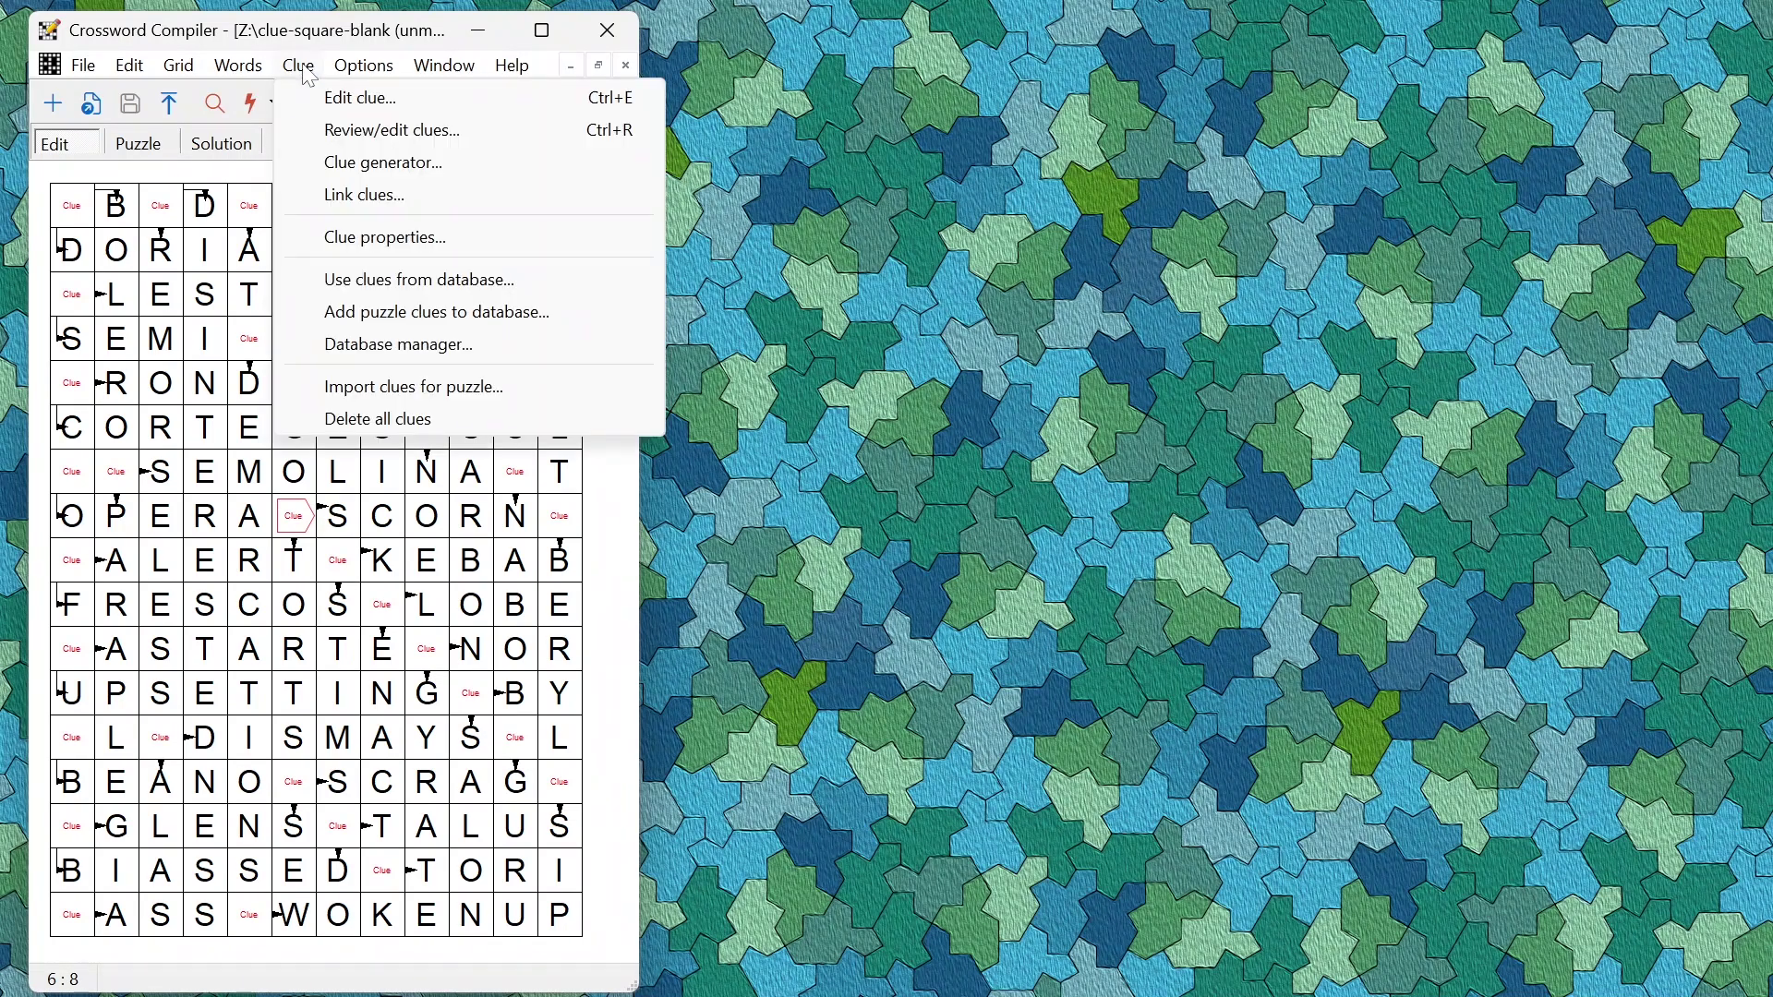
Generate AI Quick clues for all words, redo BIASSED's missing clue, and insert them into the grid.
left_click(386, 174)
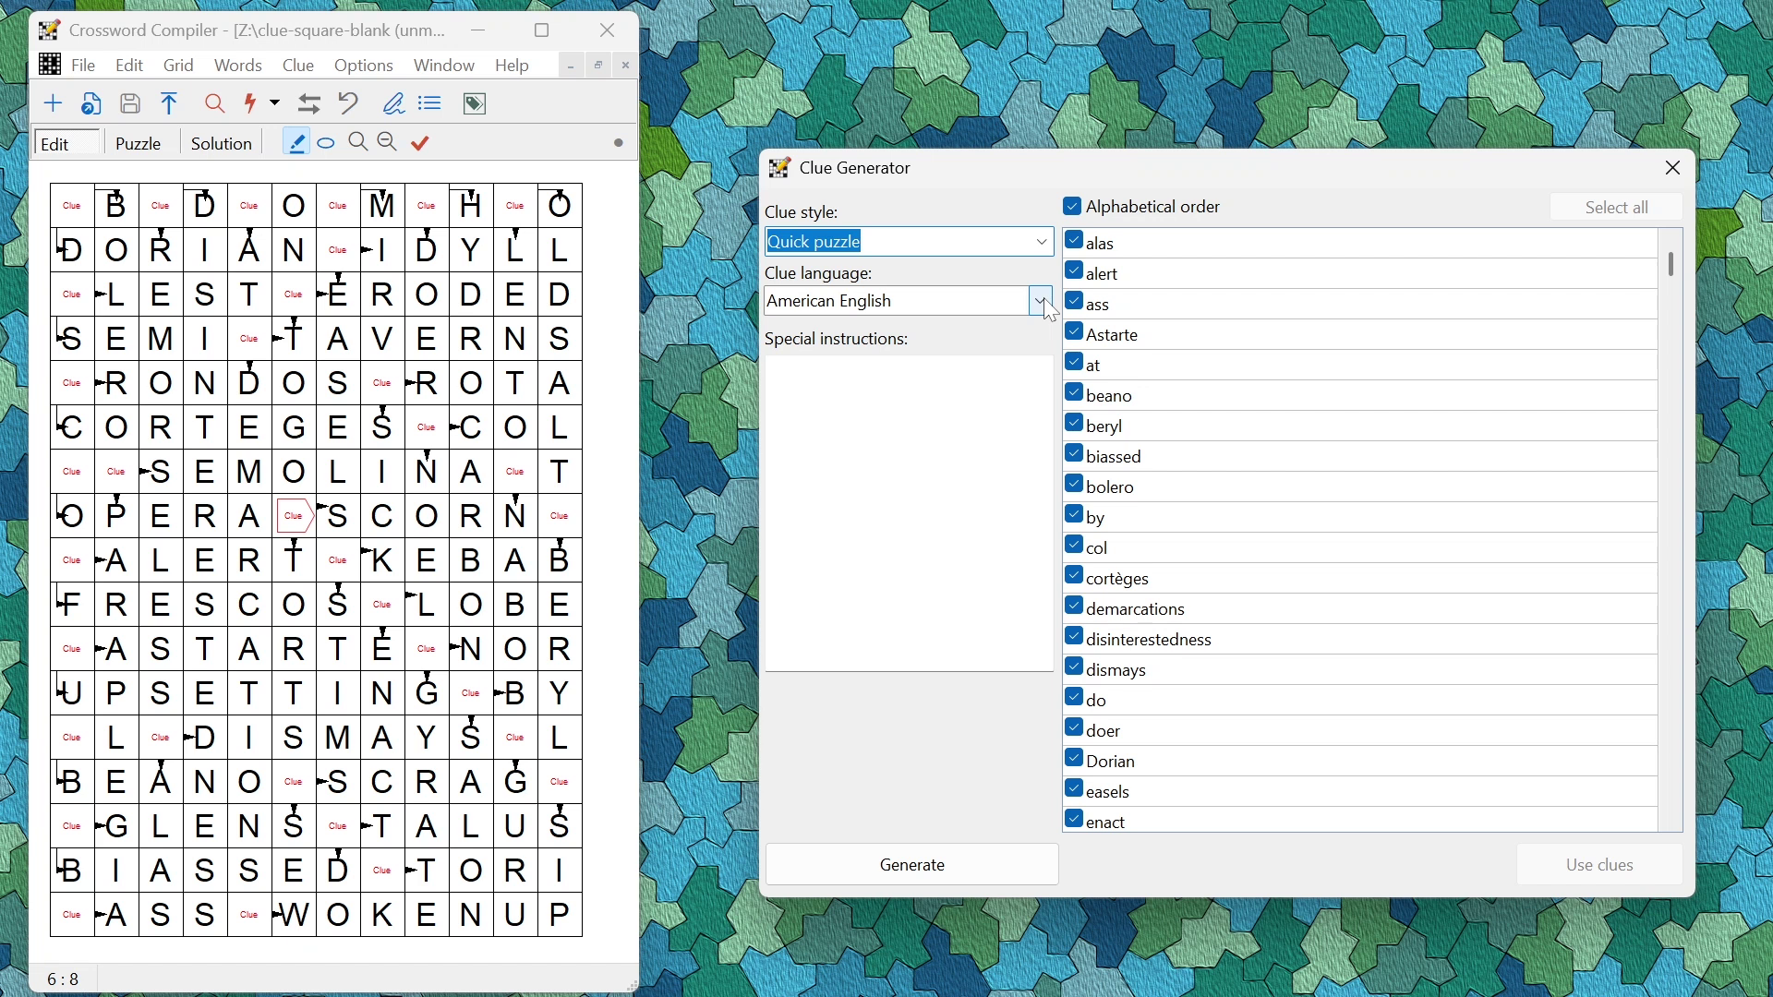
left_click(867, 868)
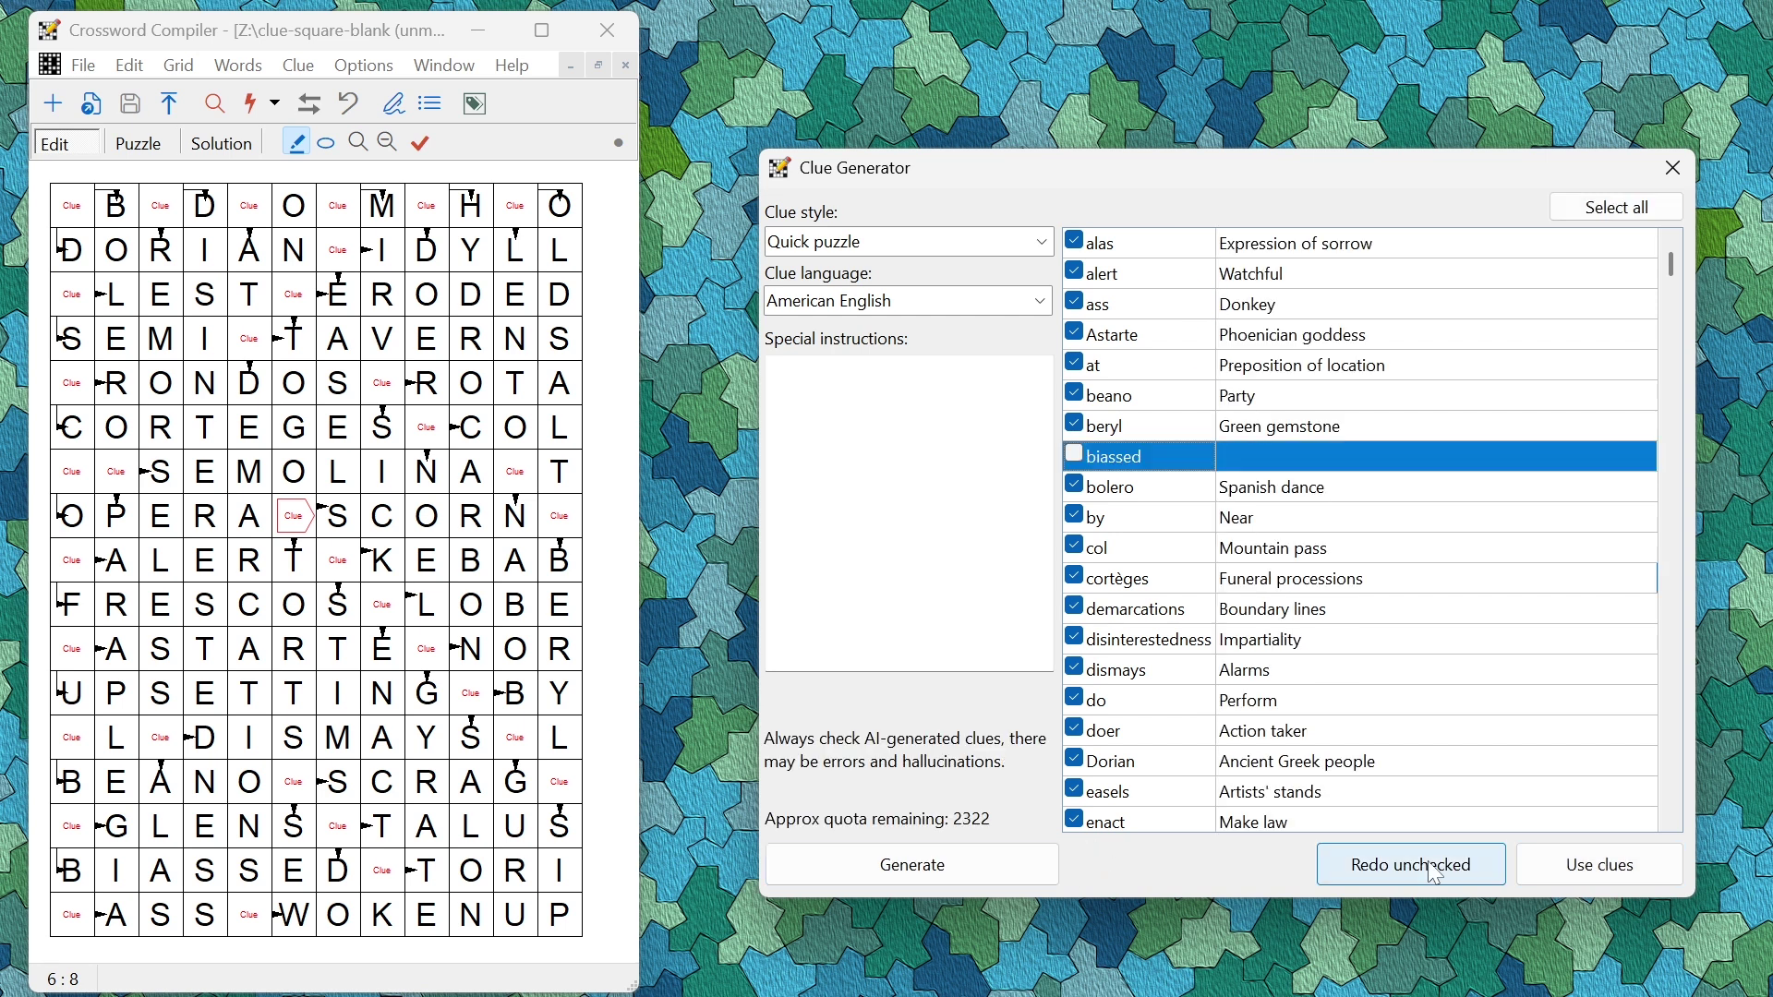
left_click(1435, 868)
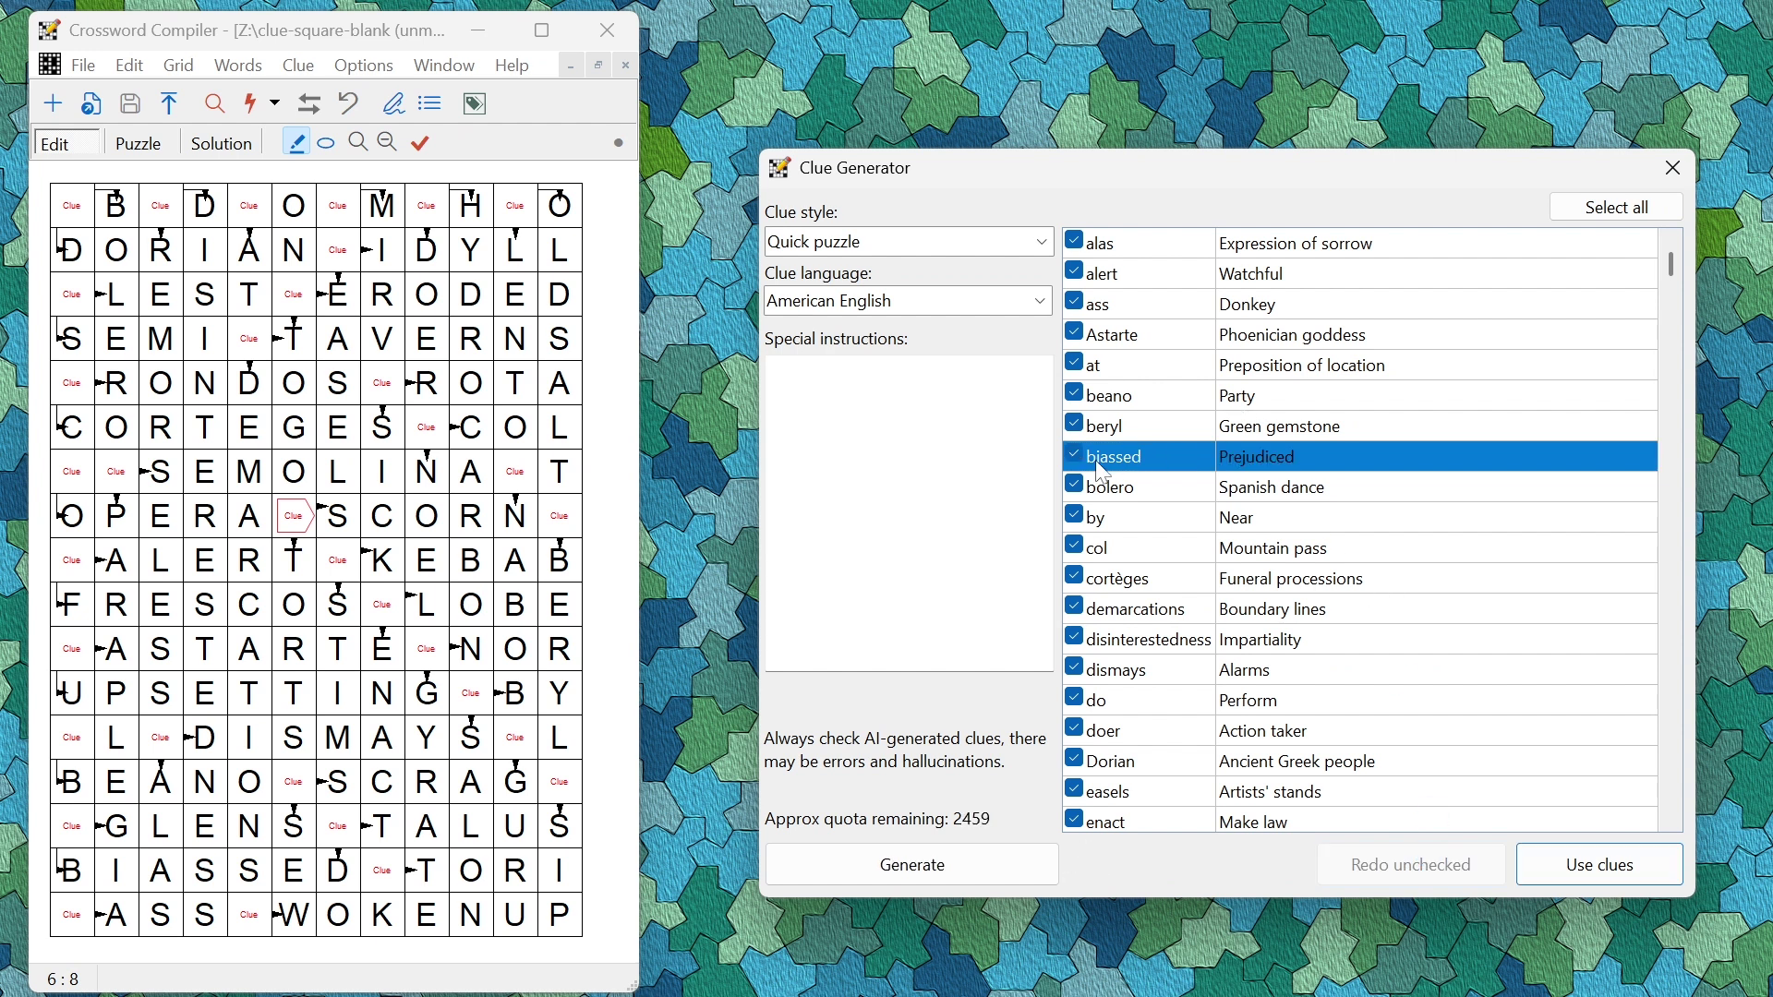
left_click(1630, 878)
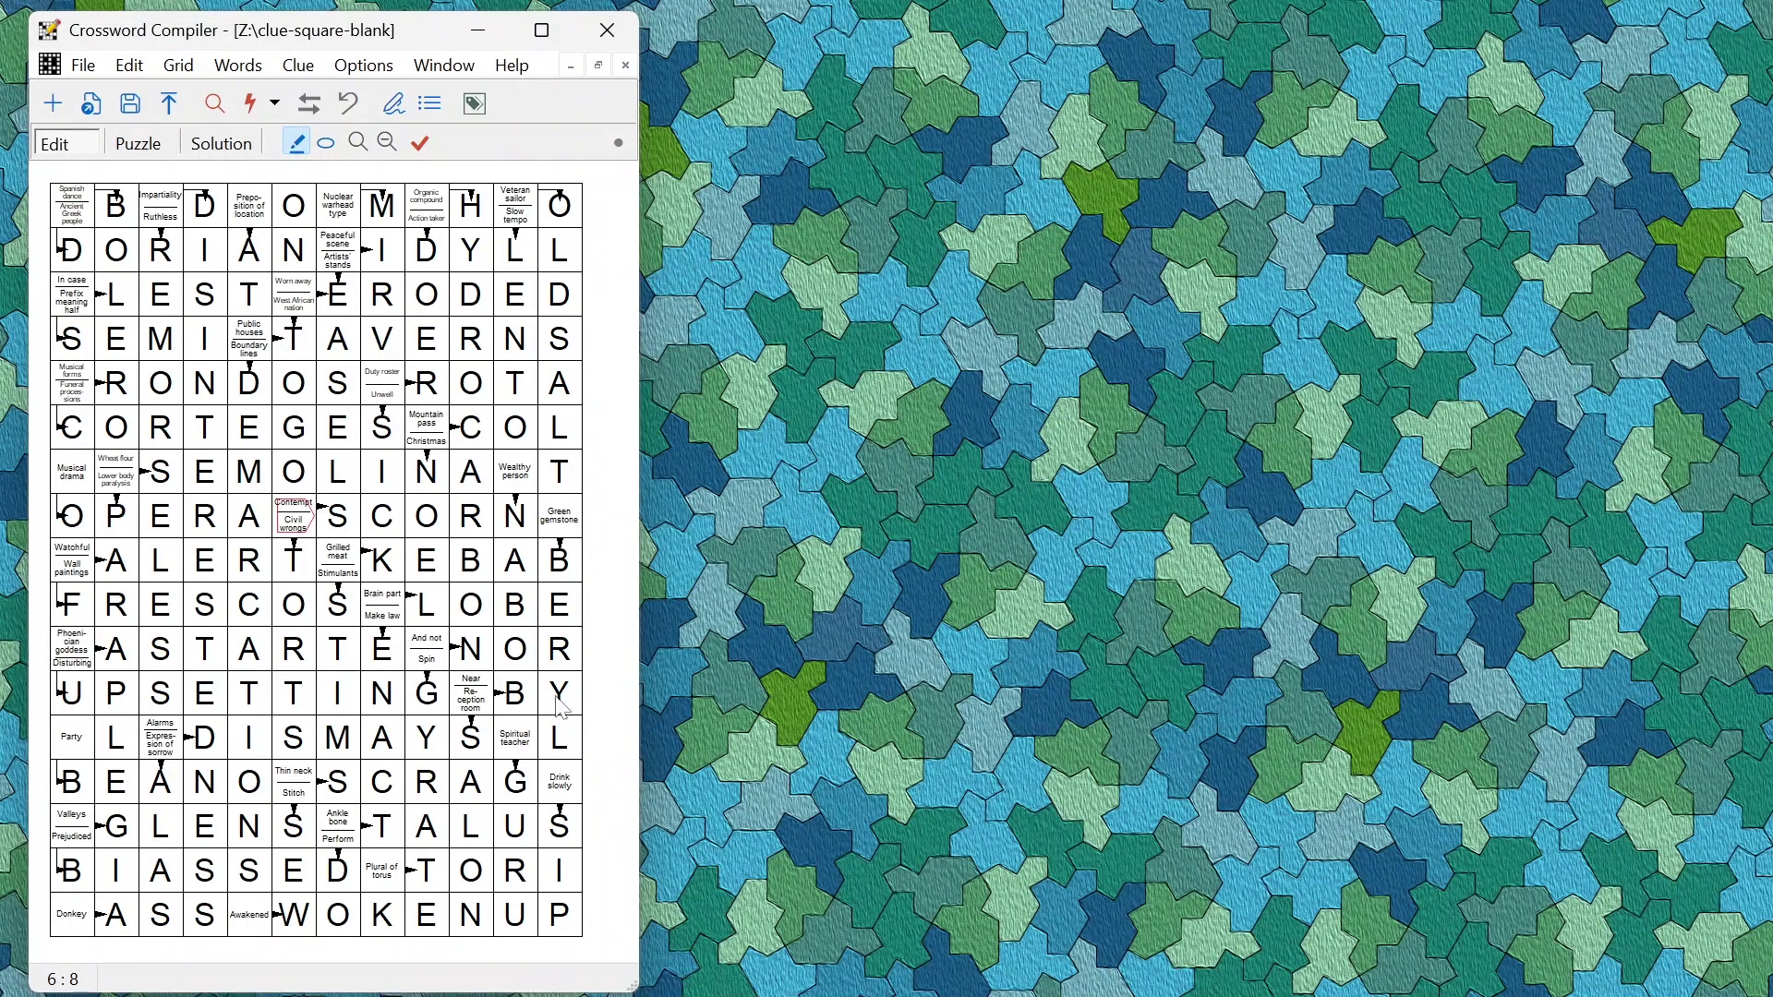
Delete all existing clues from the grid.
left_click(298, 65)
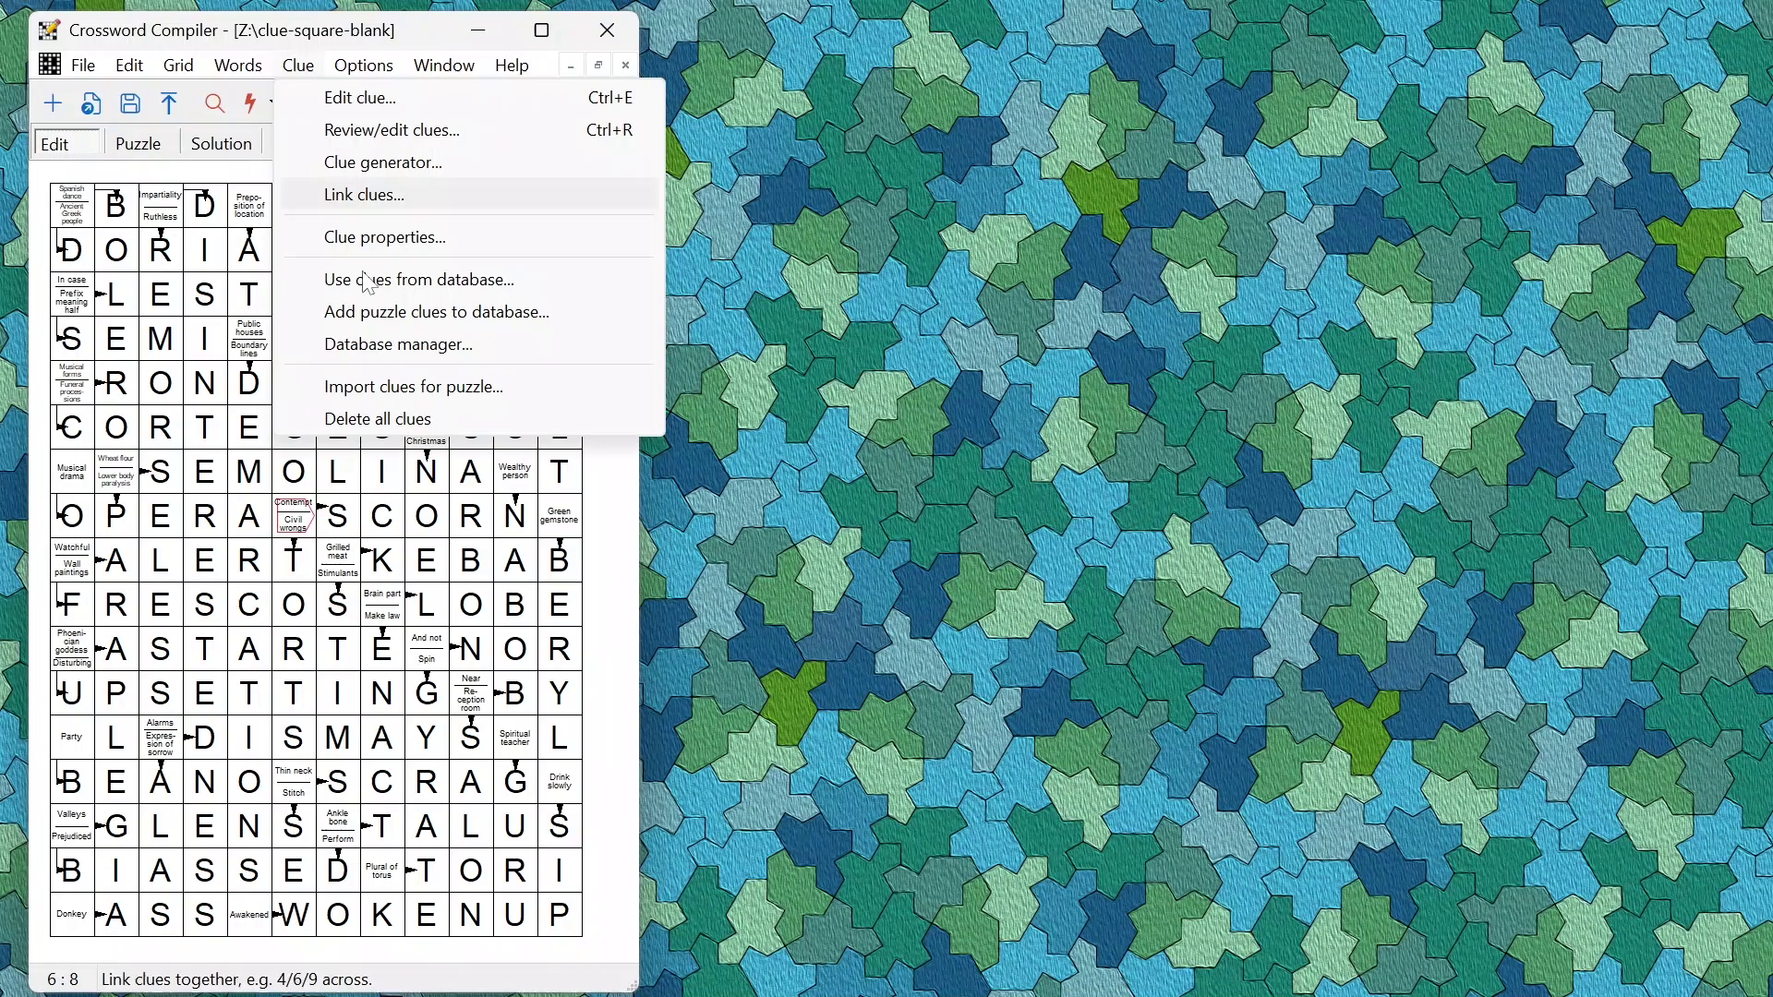
left_click(404, 420)
left_click(1306, 617)
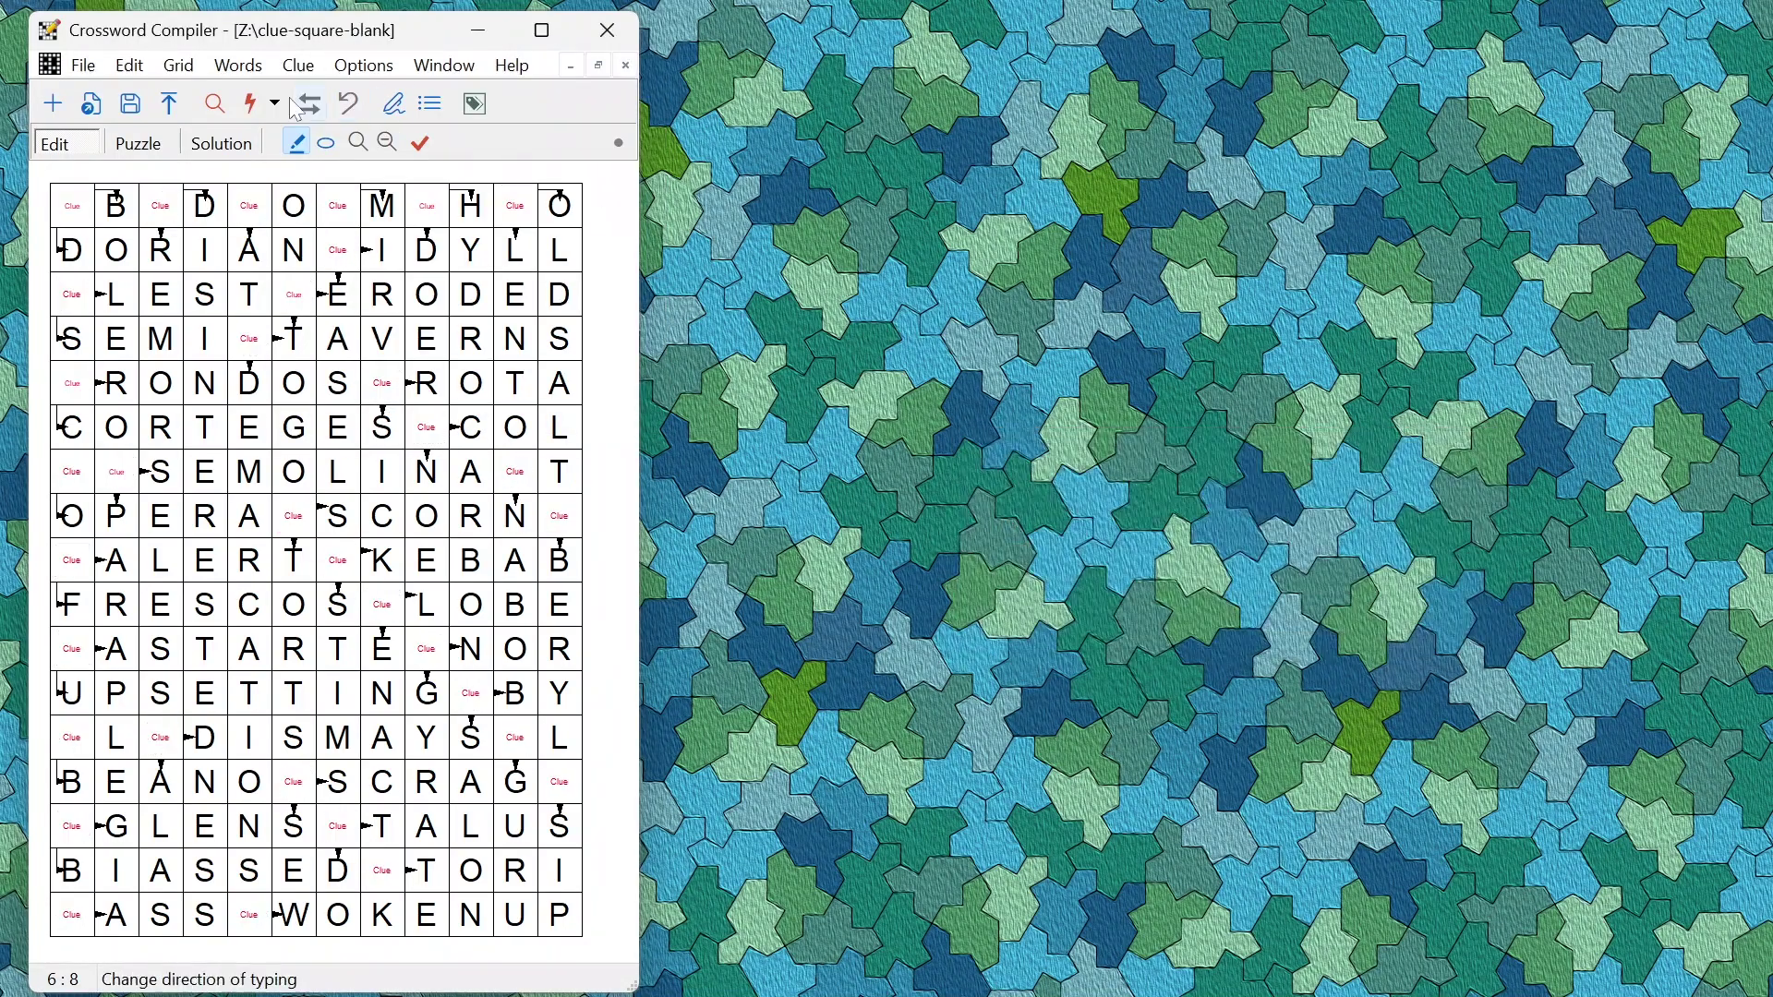
Fill the grid from the American clue database for across and down with English hyphenation.
left_click(298, 65)
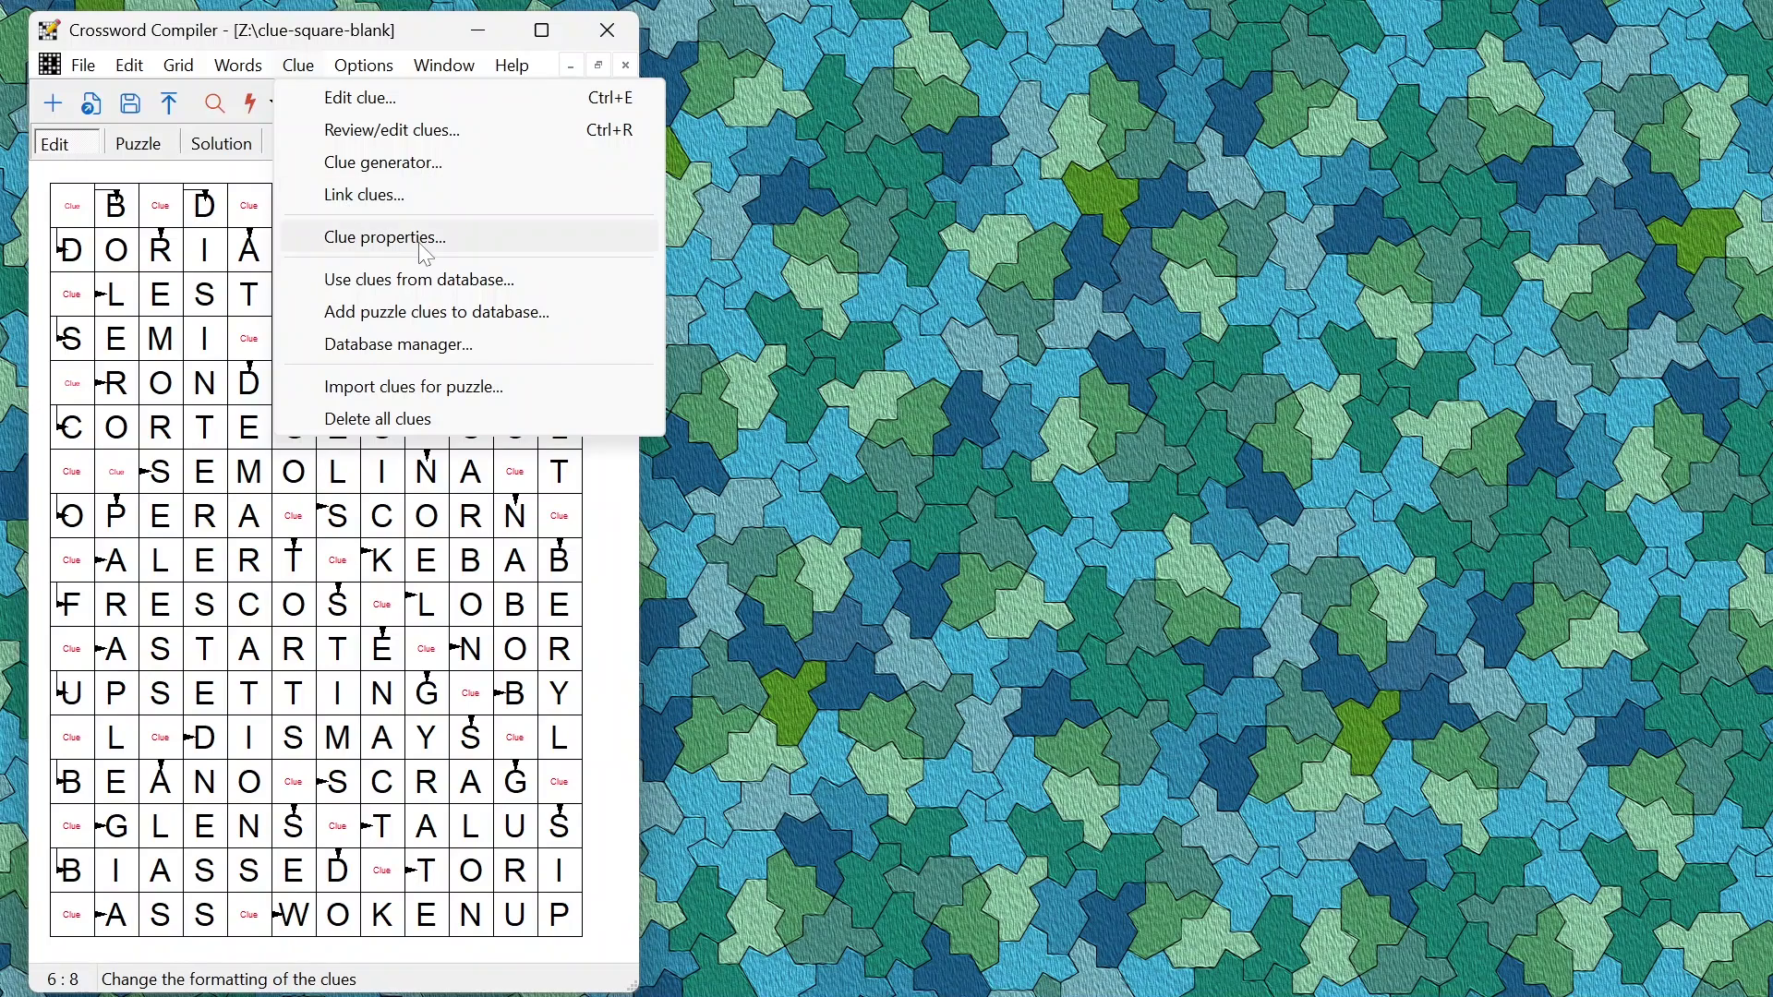
left_click(420, 281)
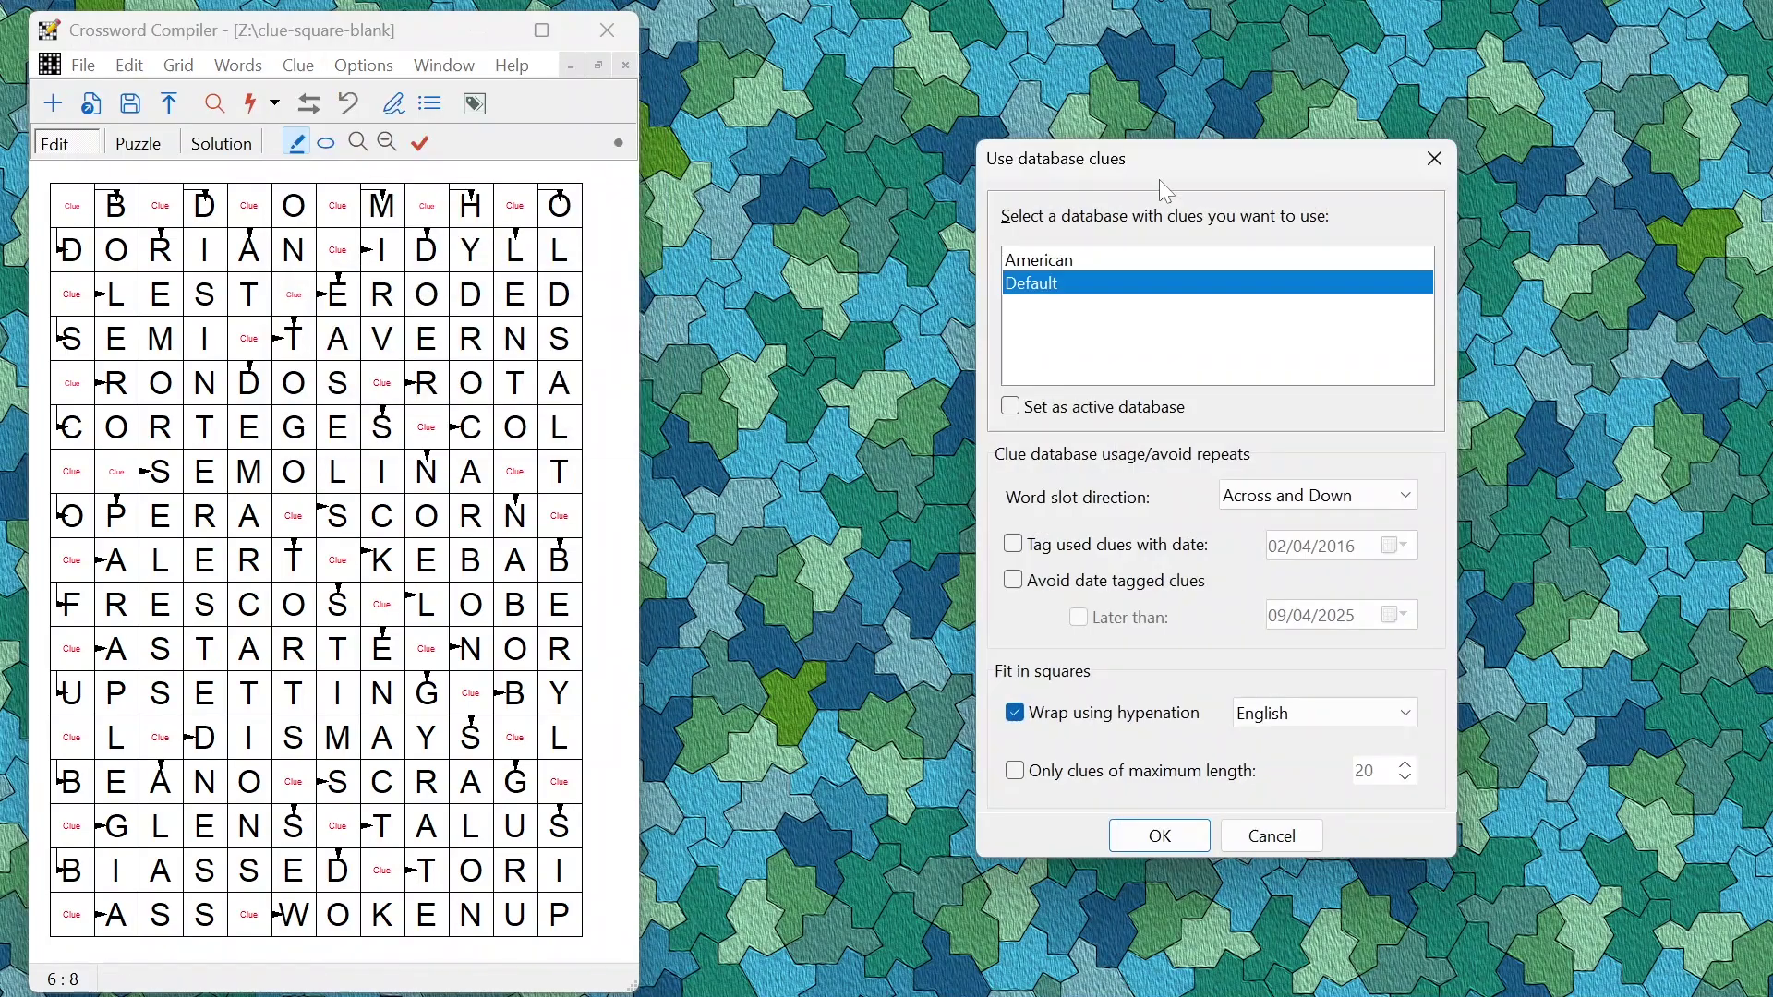
left_click(1369, 501)
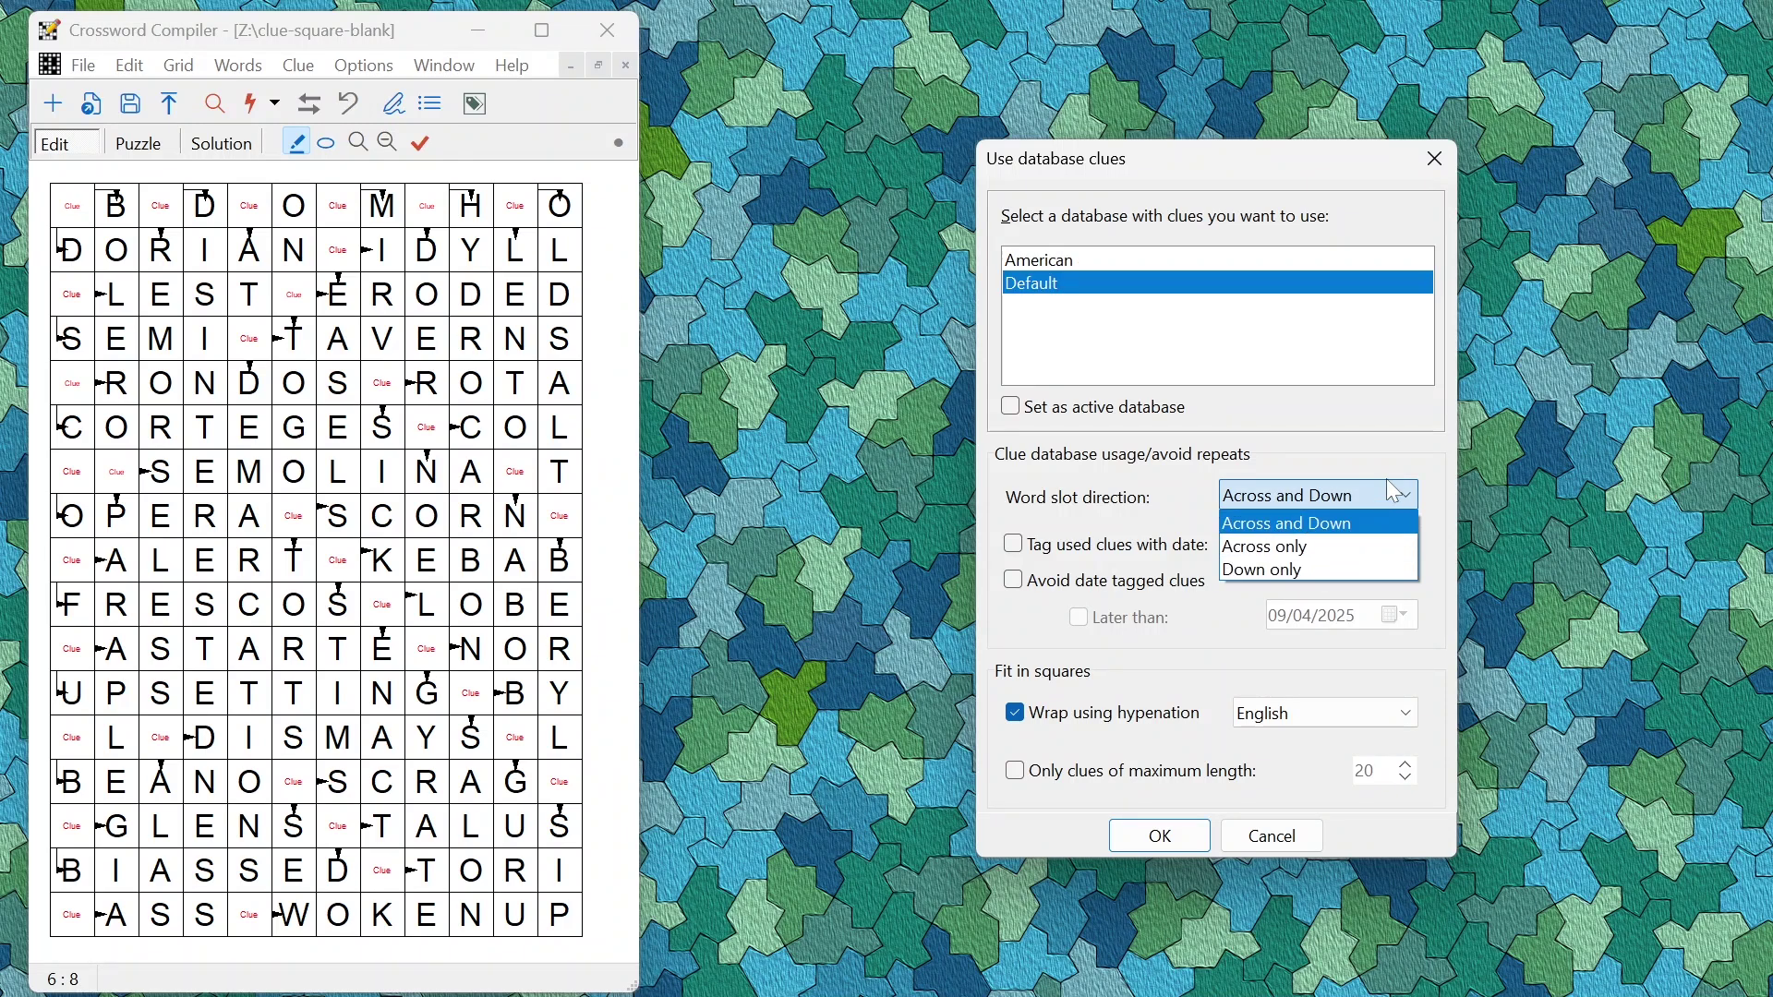
left_click(1394, 494)
left_click(1068, 262)
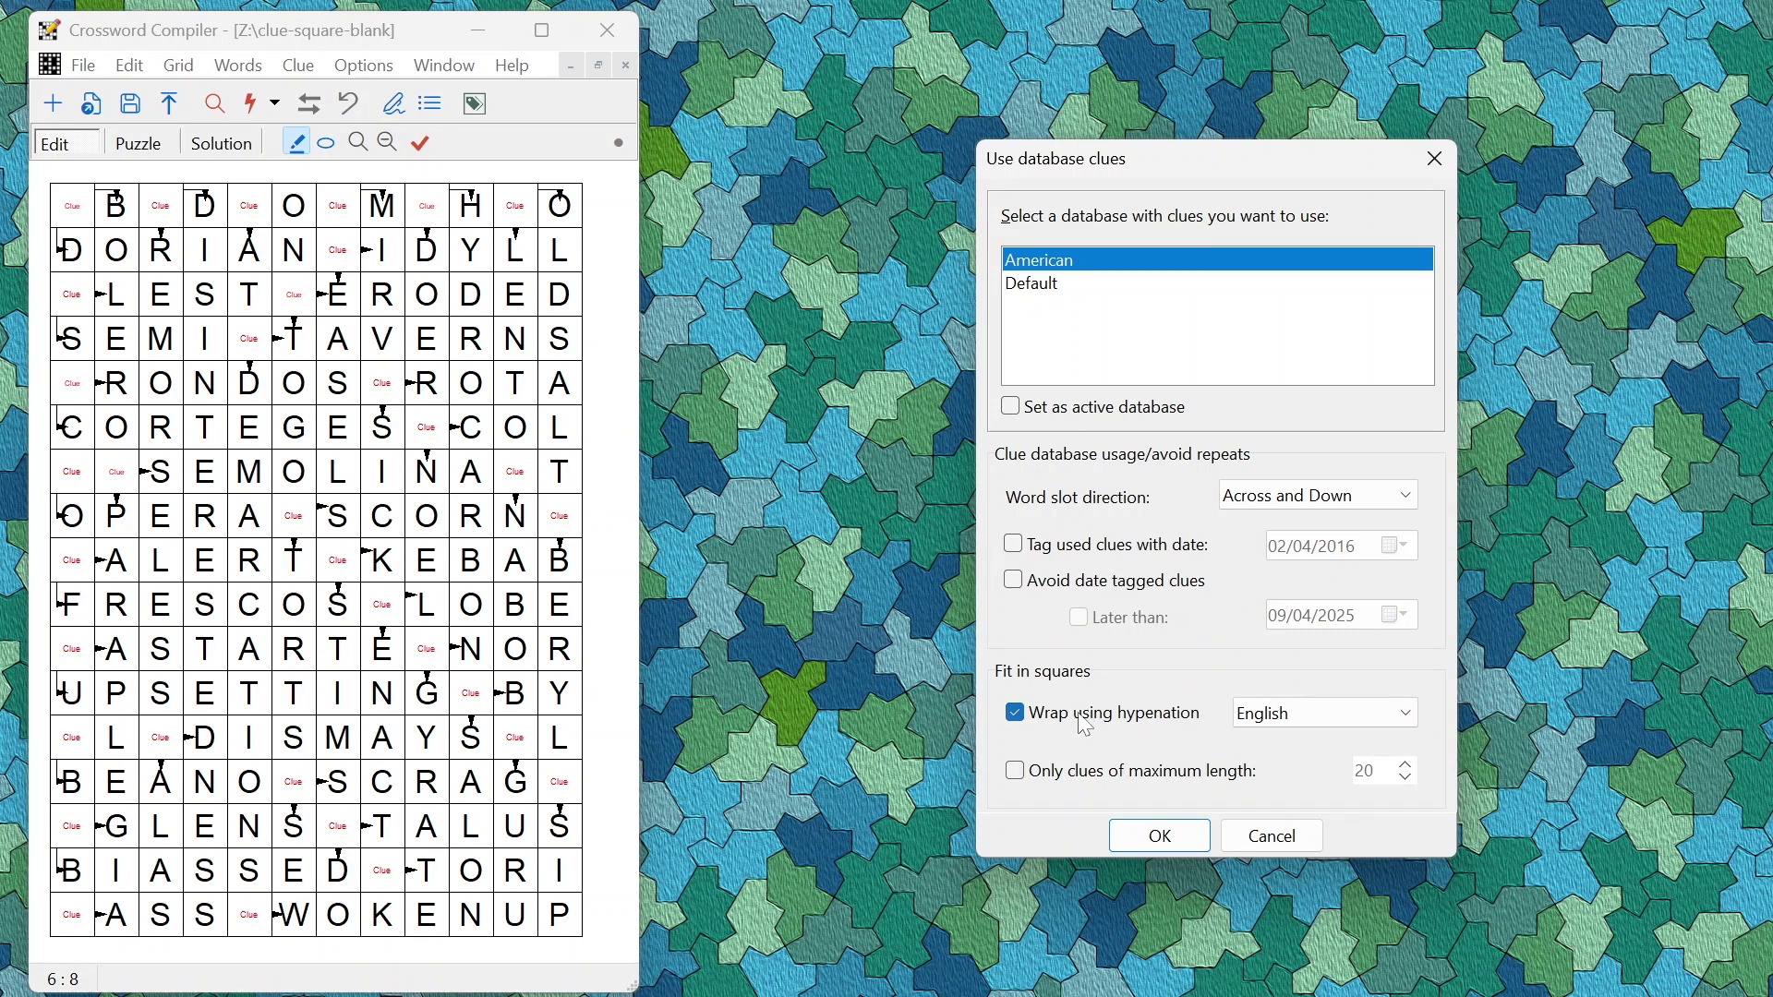
left_click(1396, 720)
left_click(1147, 699)
left_click(1164, 838)
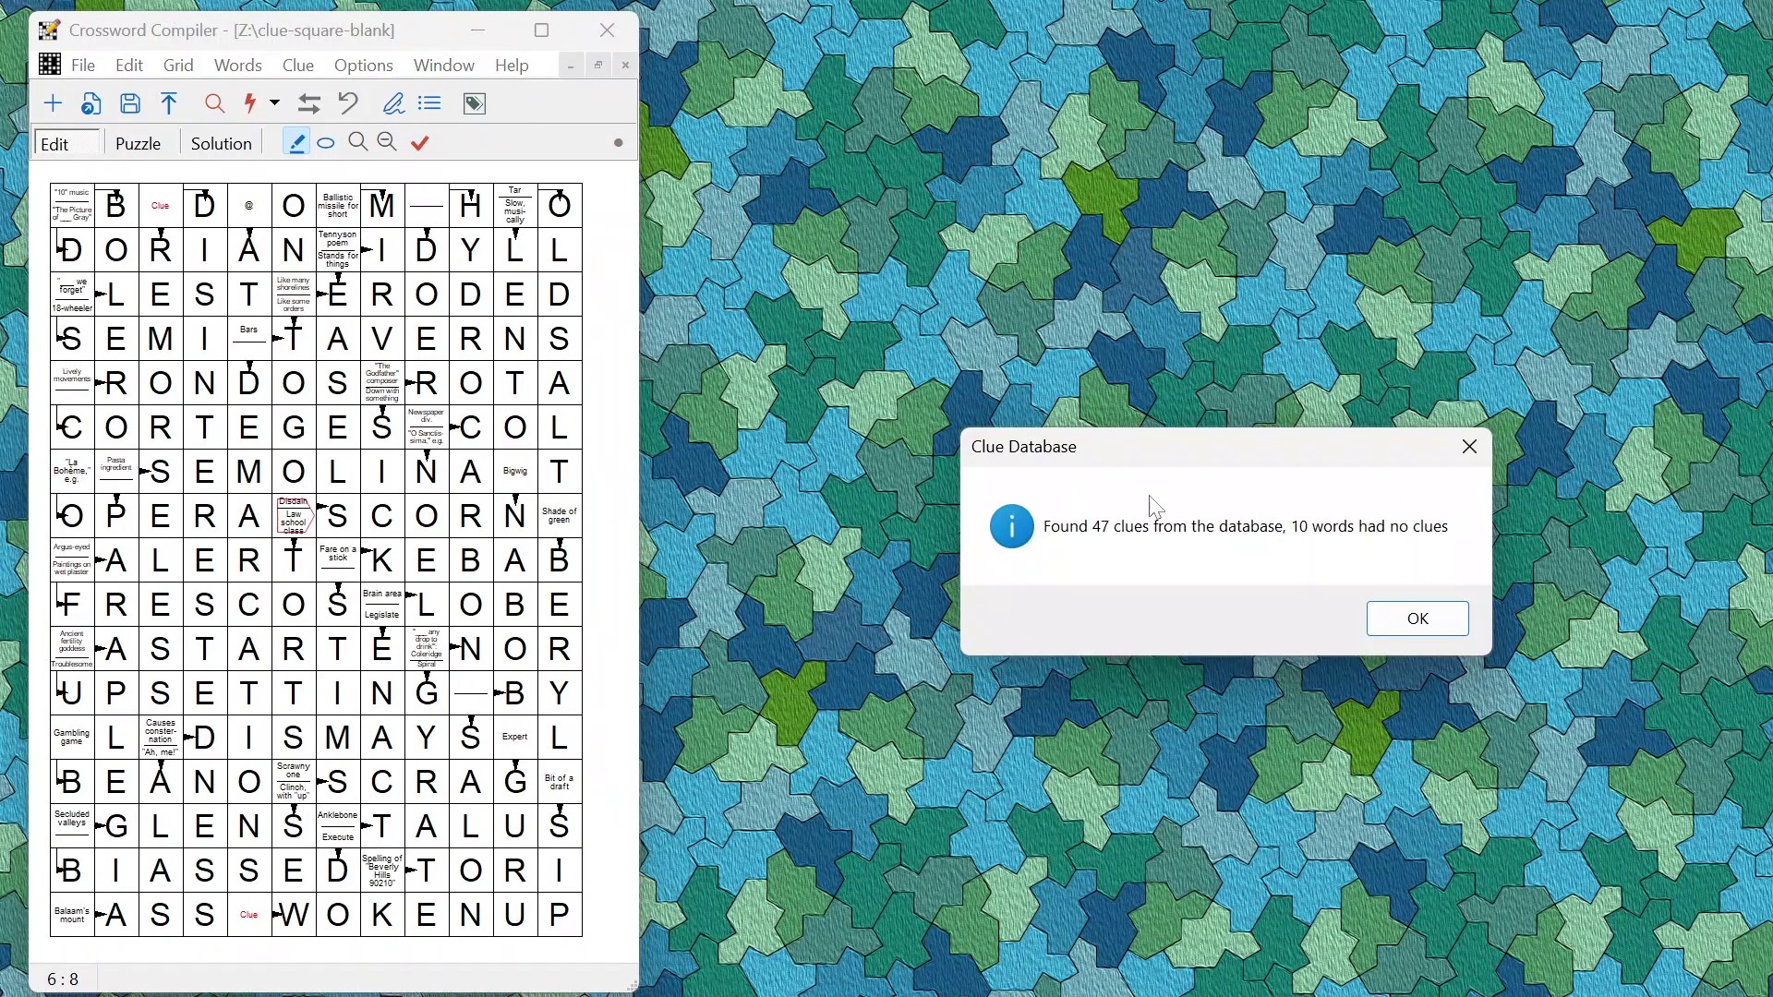
left_click(1400, 621)
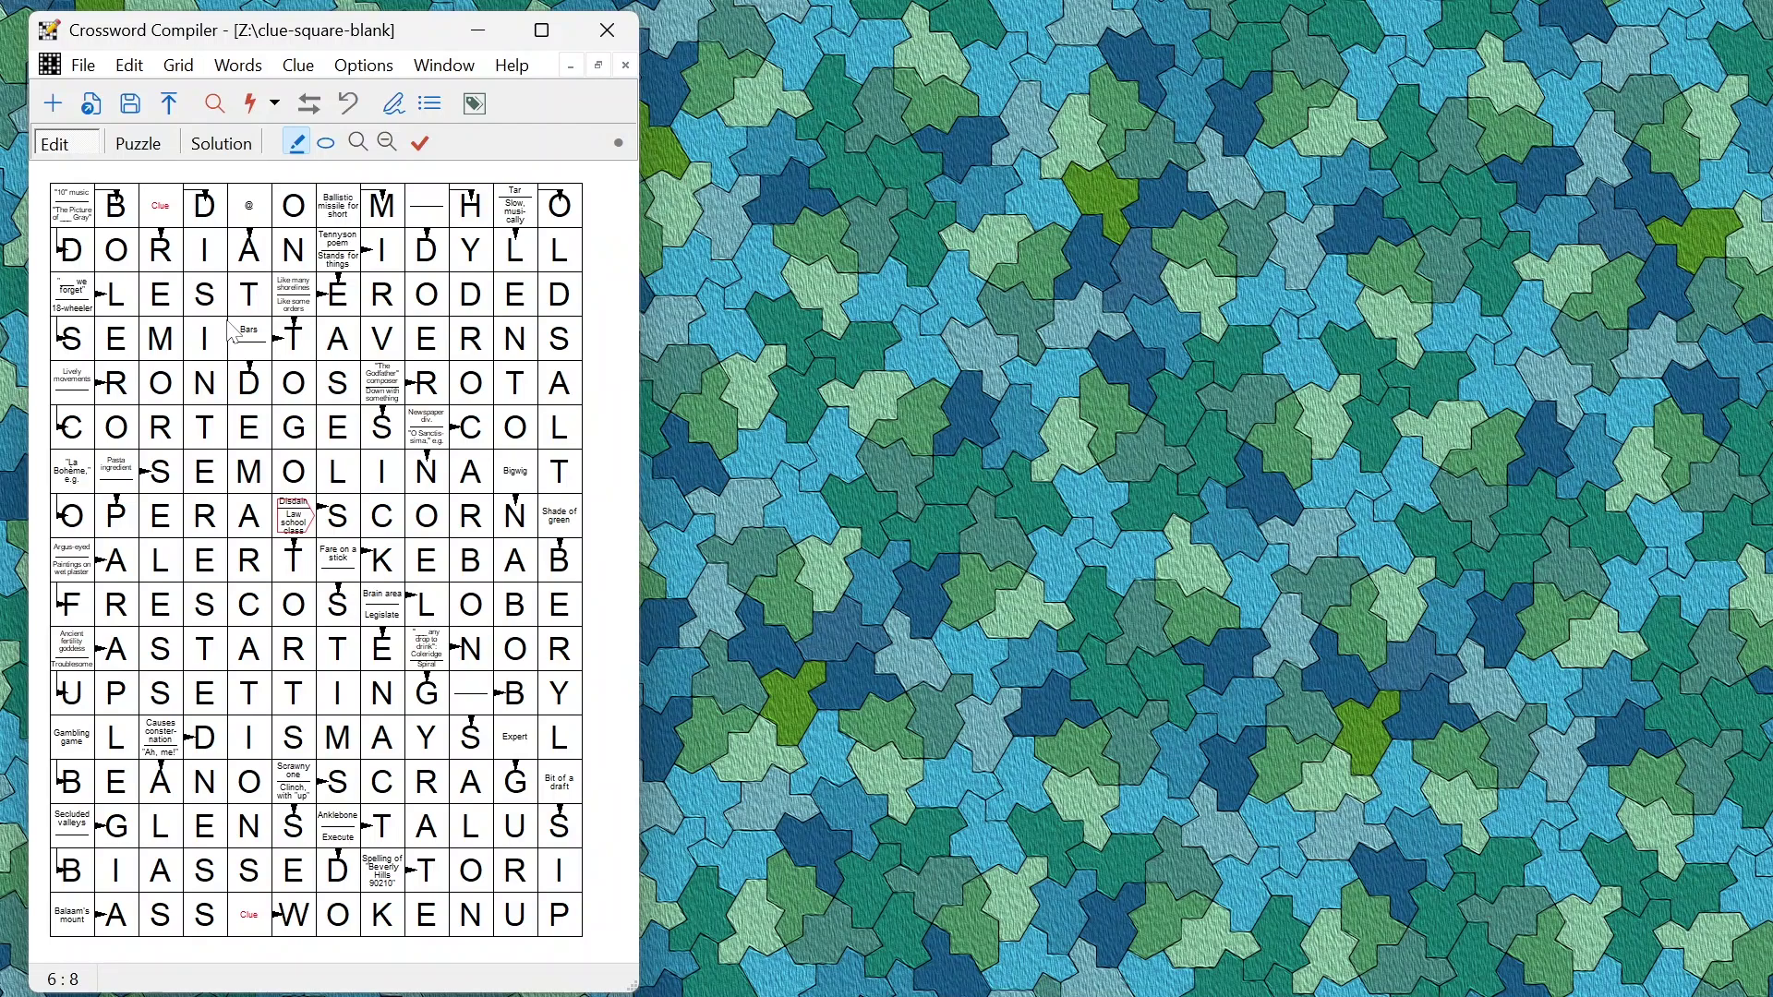
Generate AI clues for the unclued words and insert them into the grid.
left_click(299, 65)
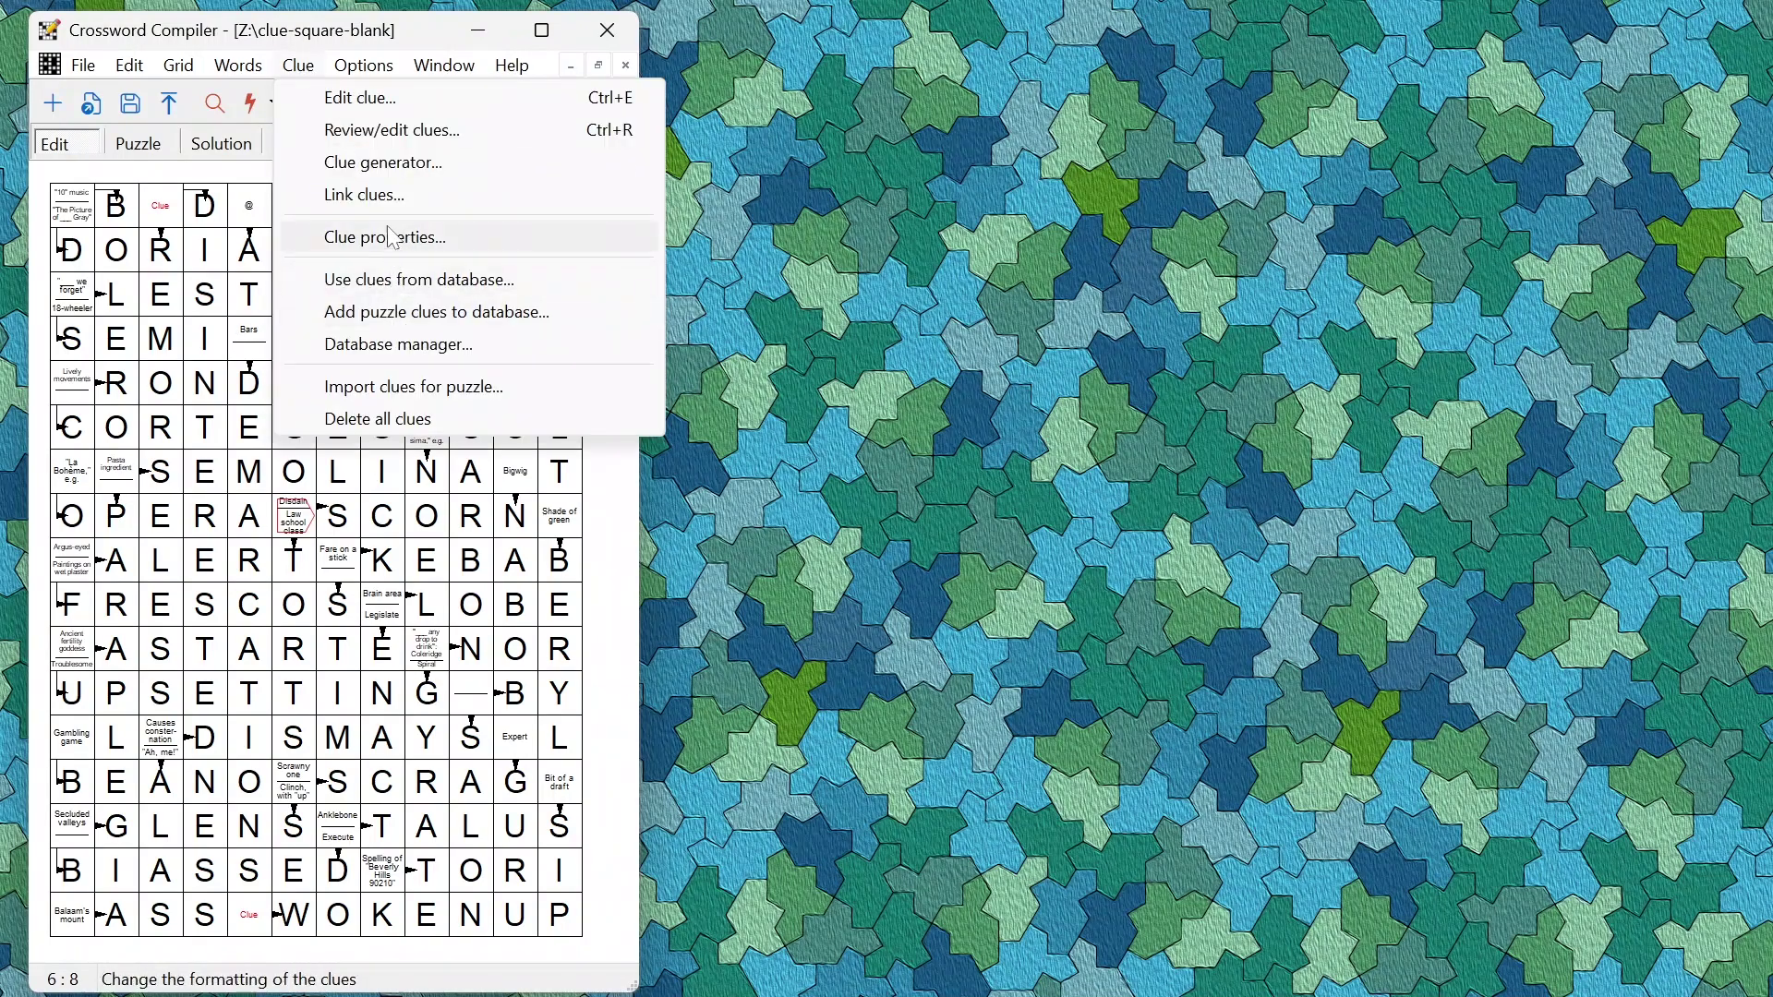
left_click(383, 167)
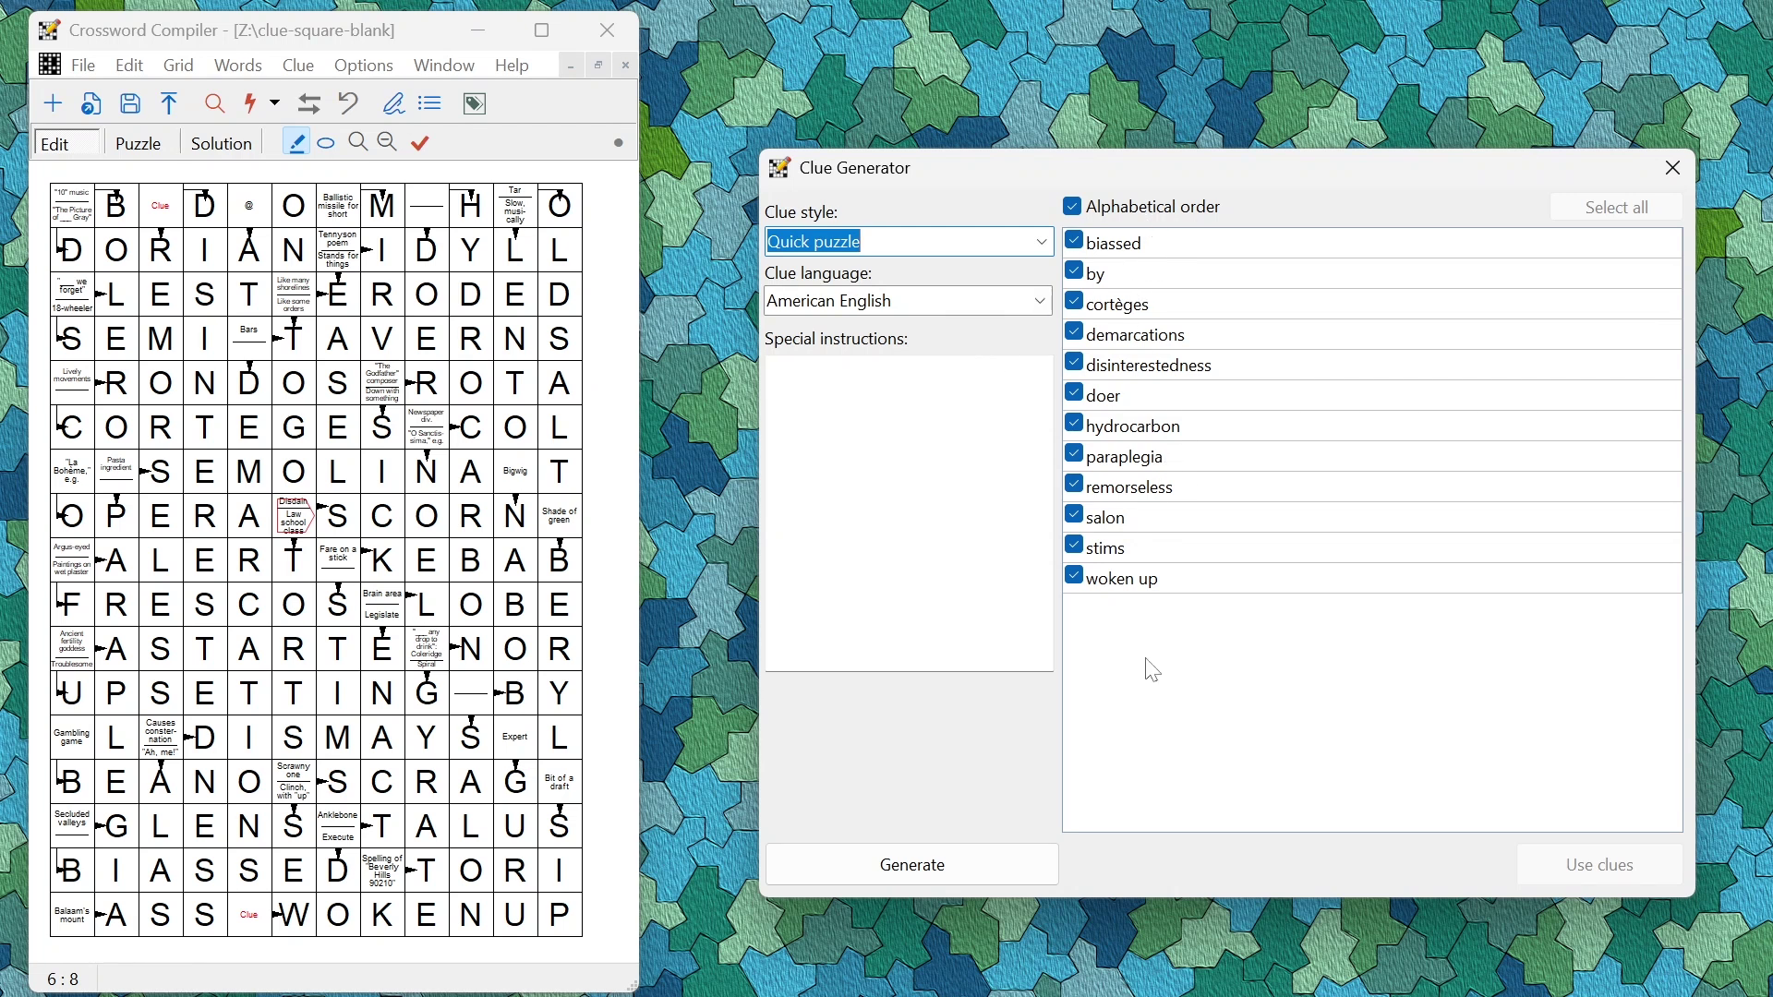
left_click(845, 863)
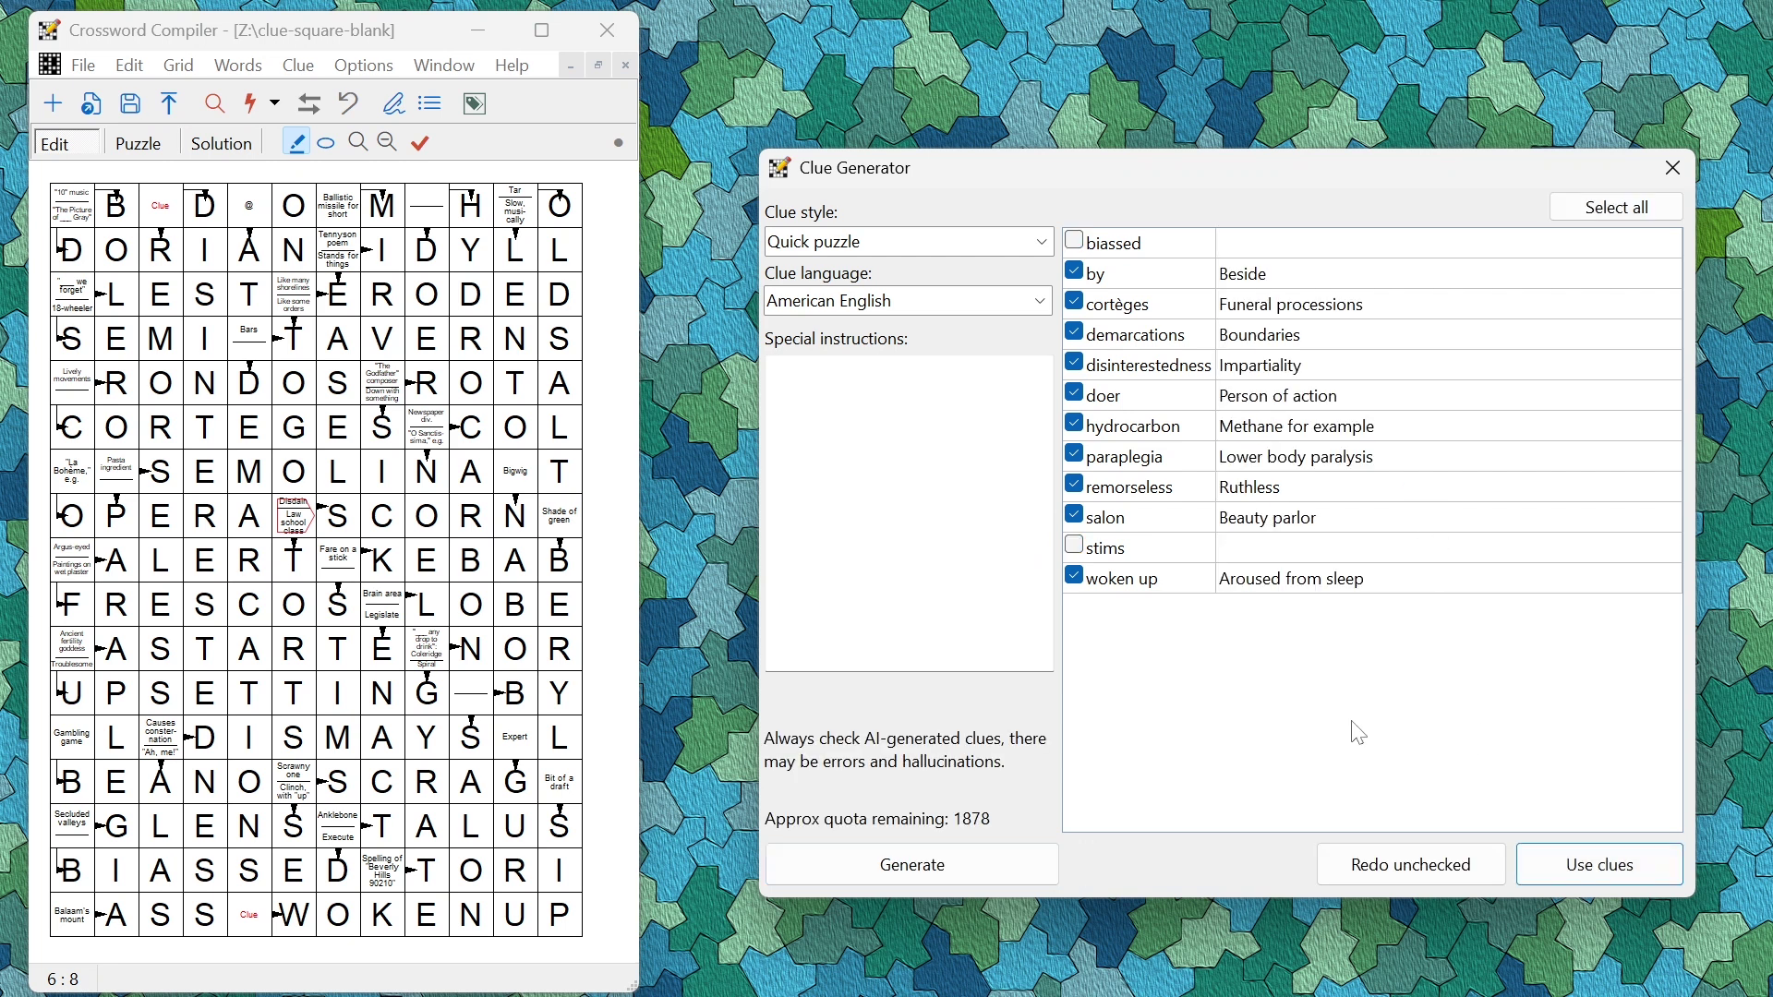
key("Return")
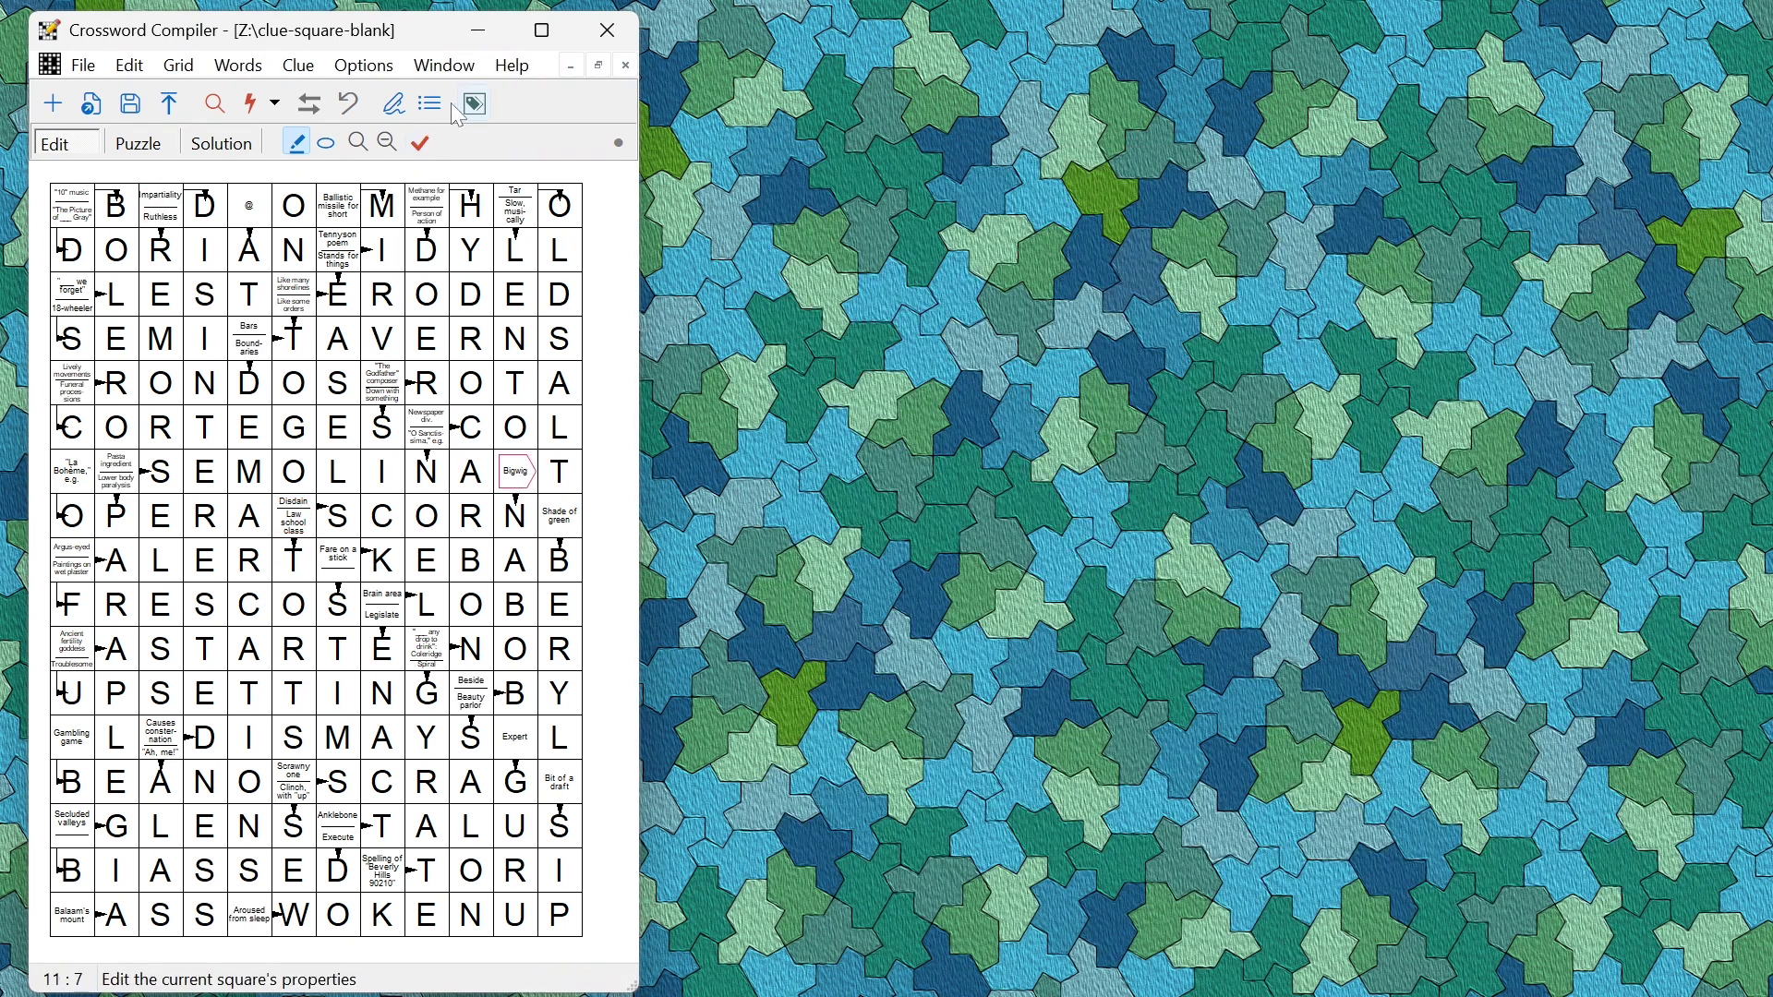
Get AI clue suggestions for NABOB in the Bigwig square and pick 'Prominent individual'.
left_click(392, 111)
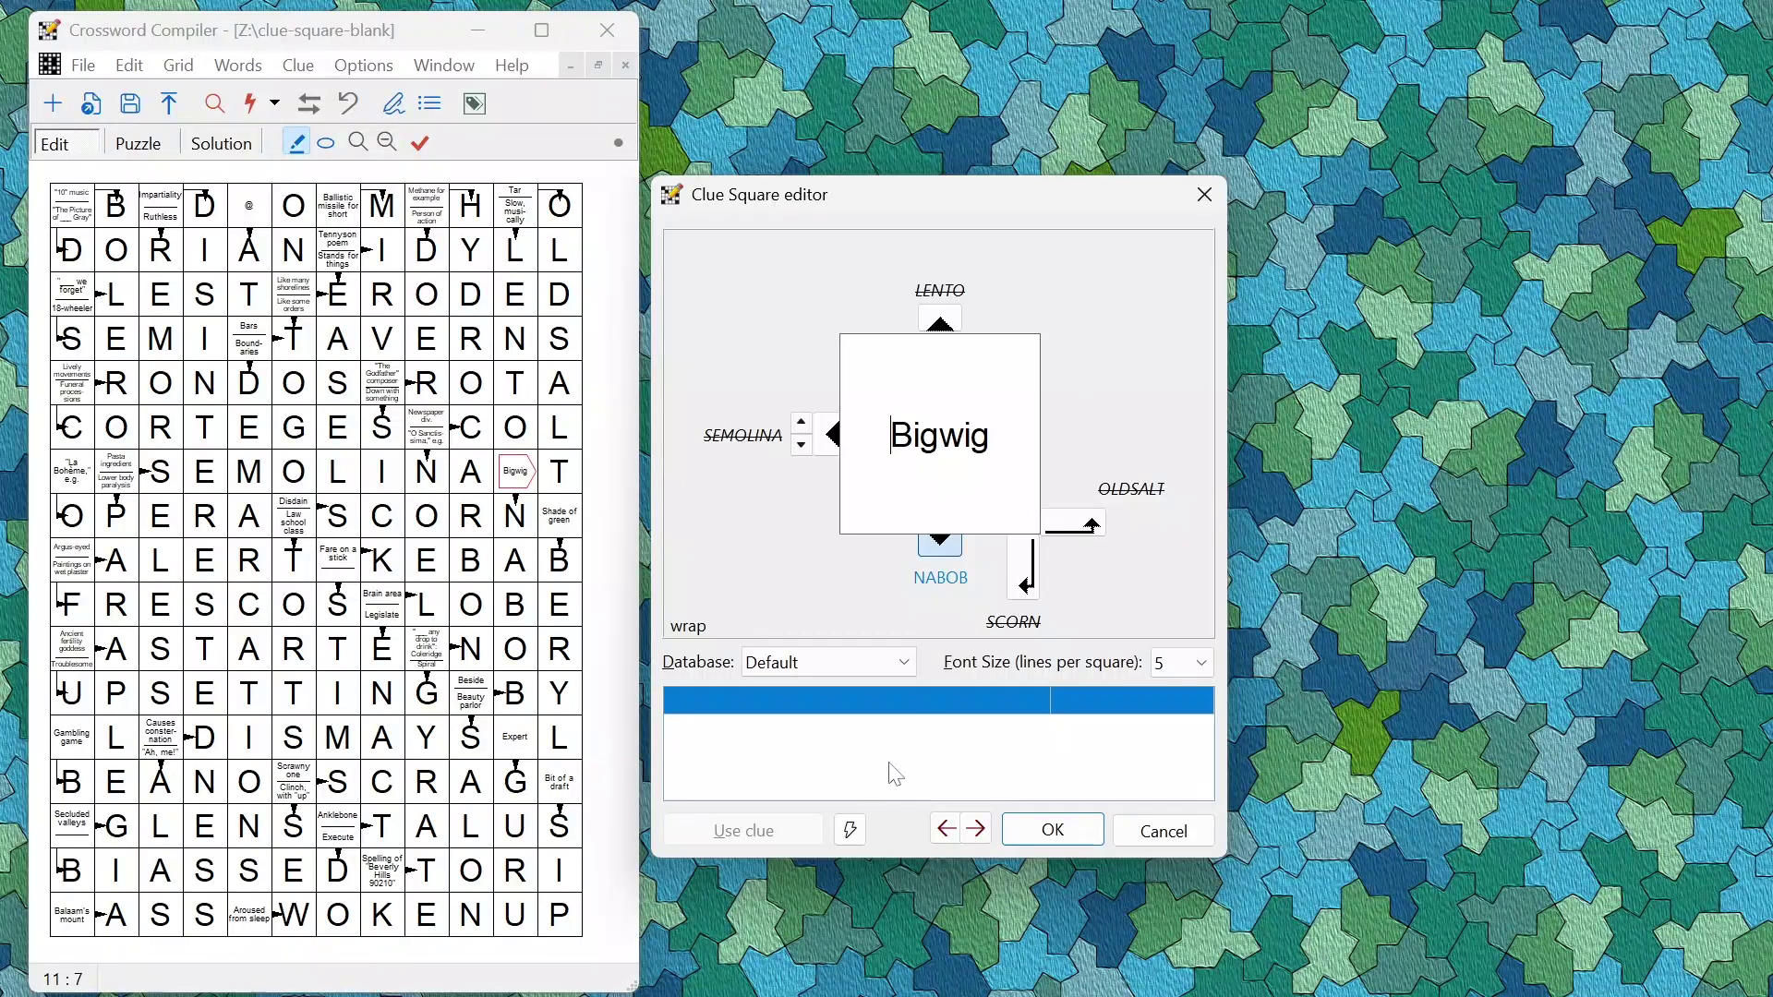
left_click(851, 831)
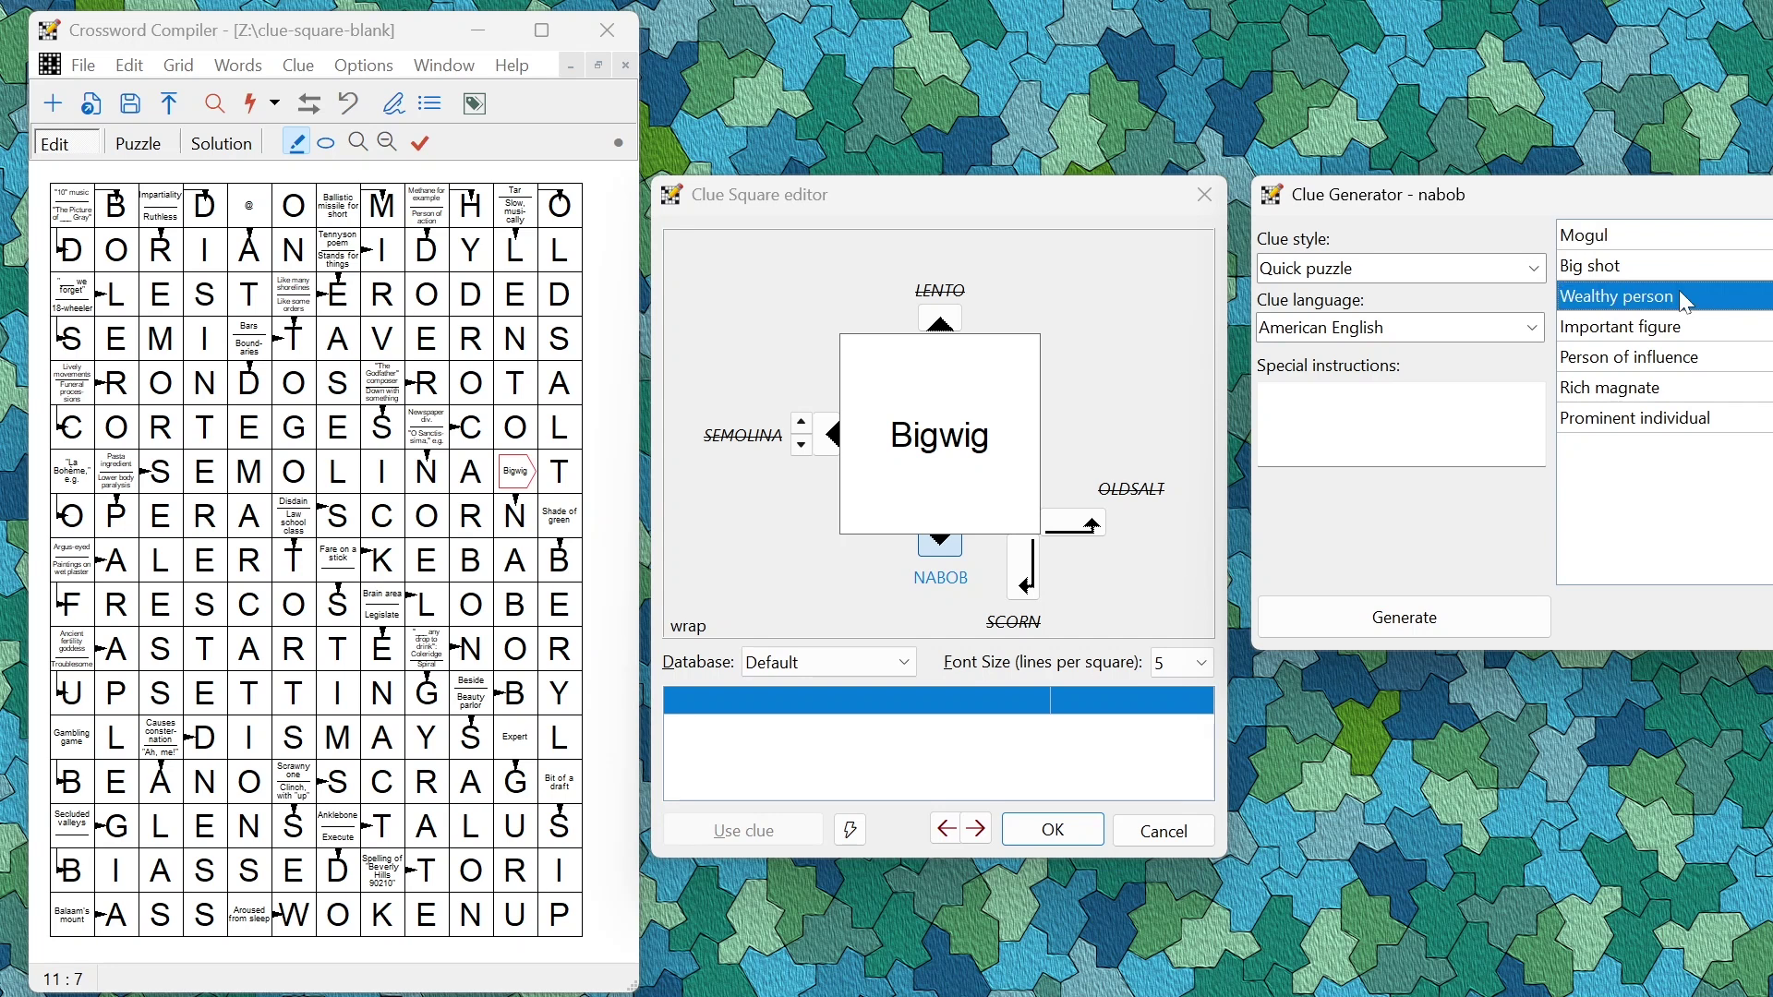
double_click(1653, 418)
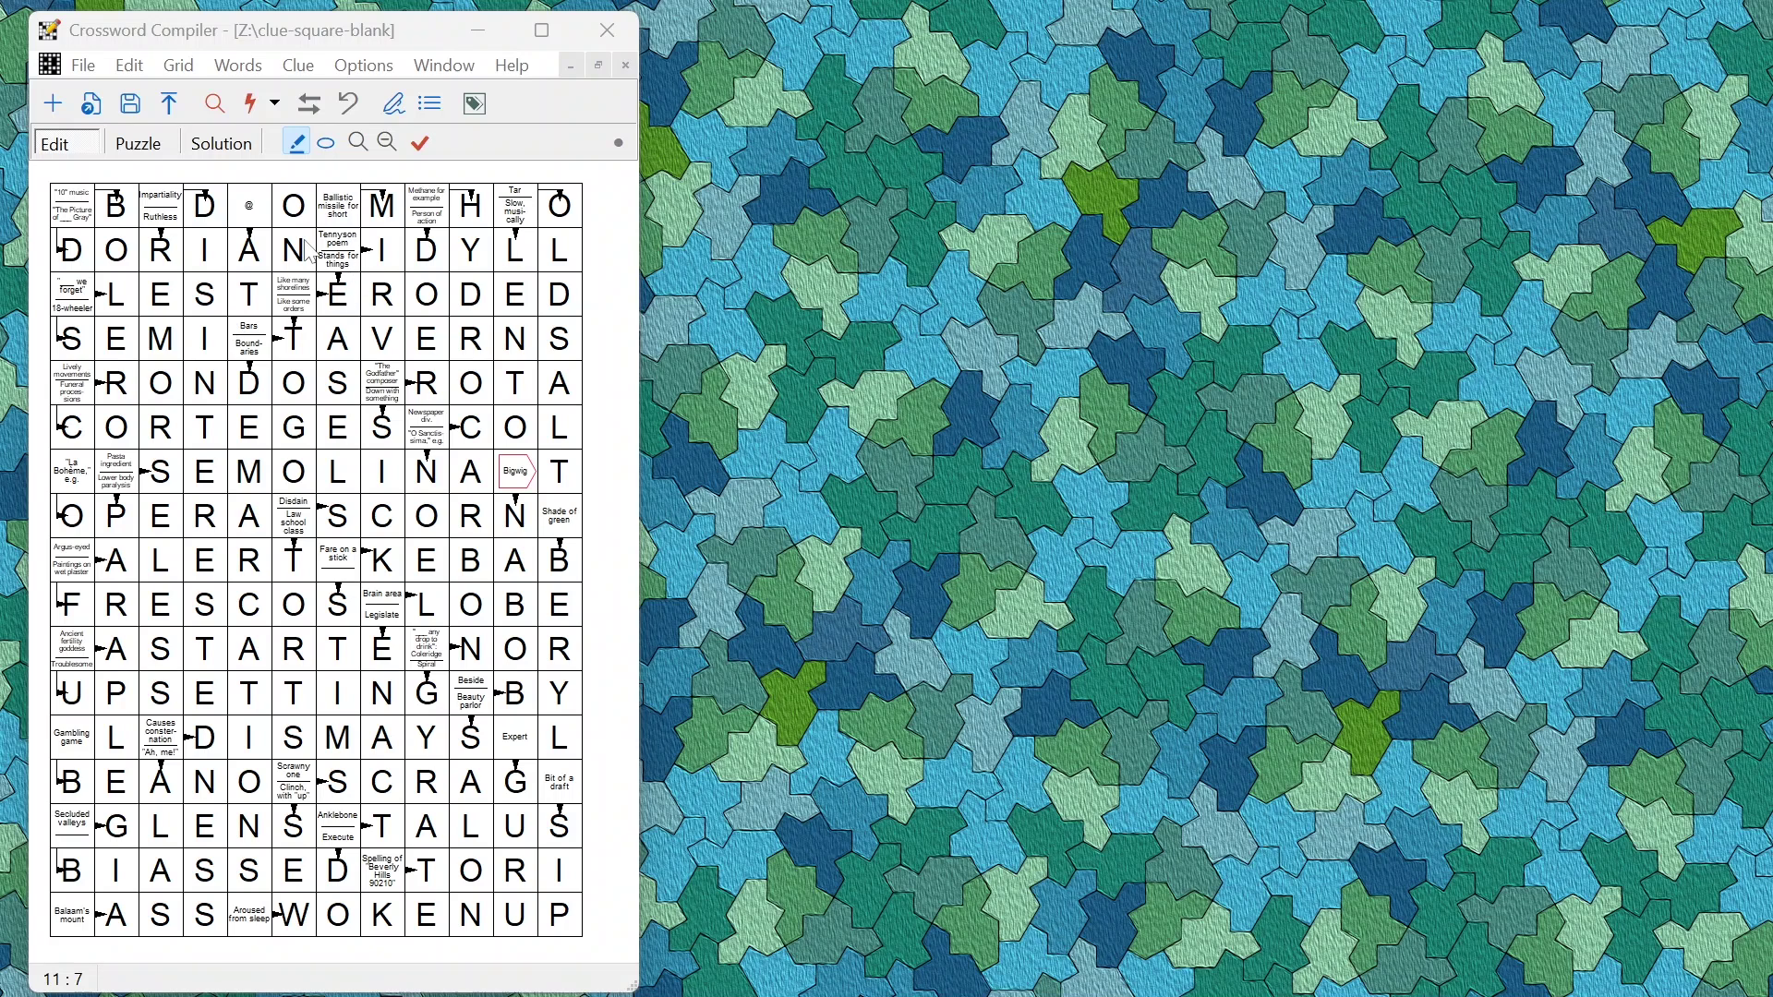
left_click(130, 64)
mouse_move(178, 65)
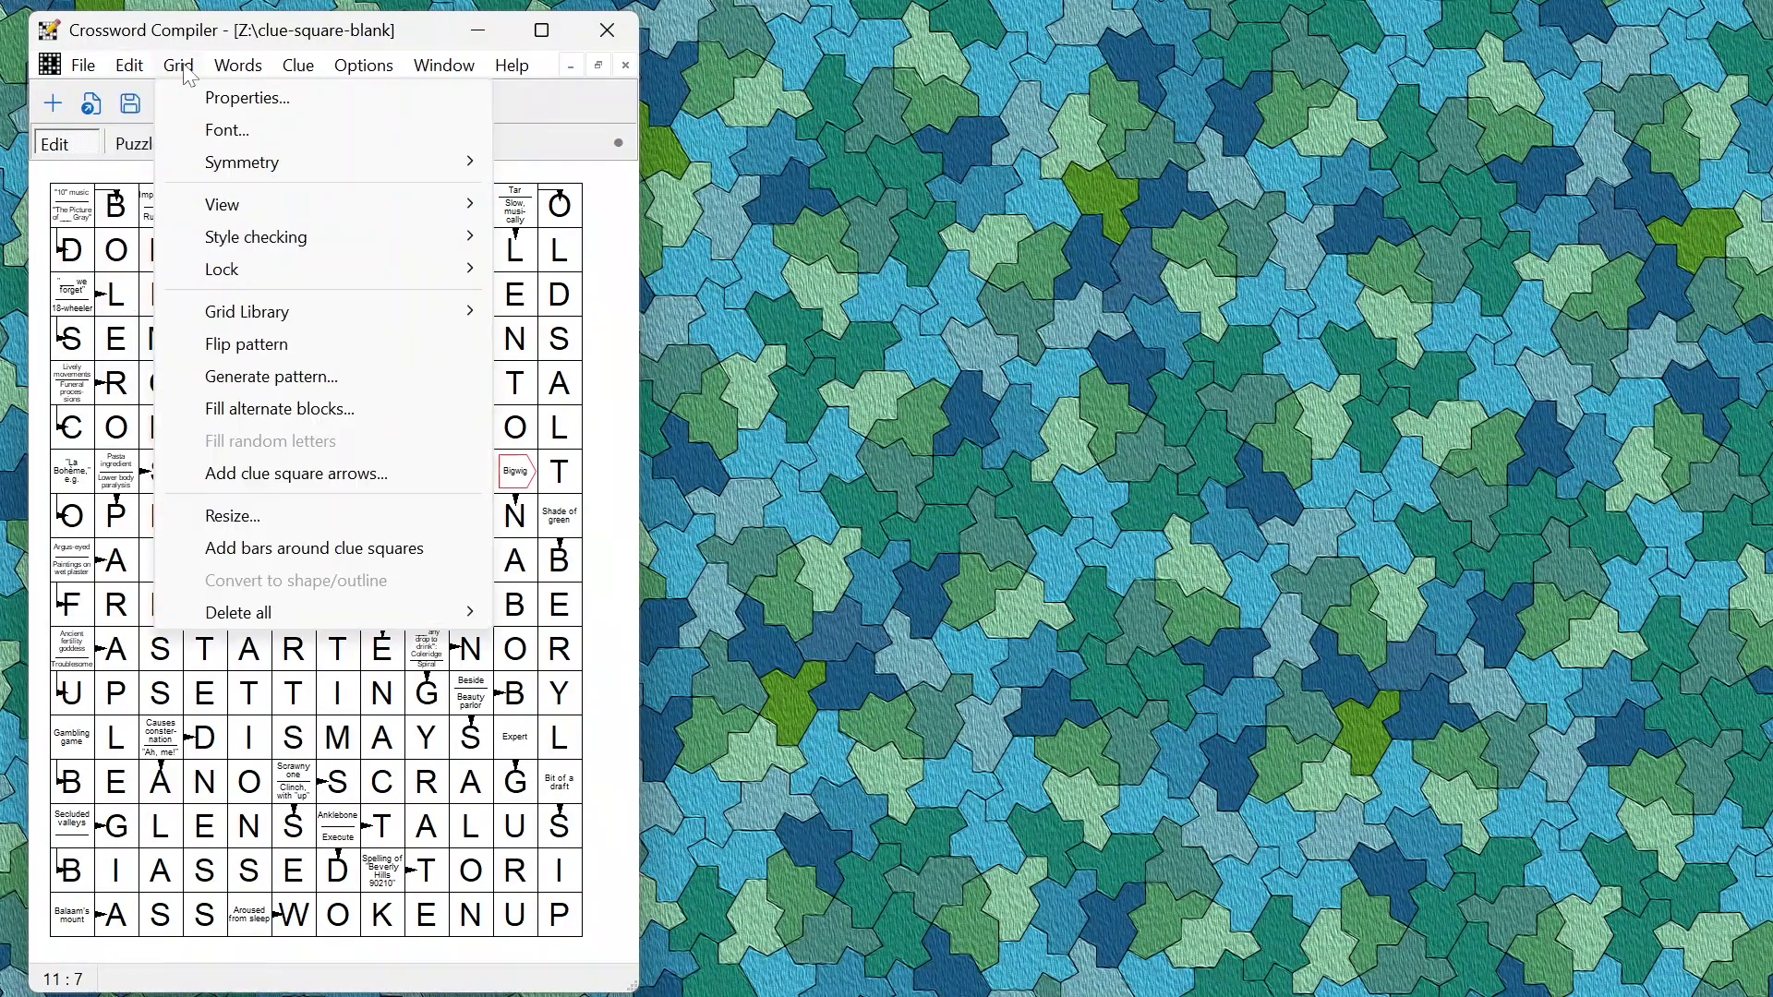
left_click(338, 473)
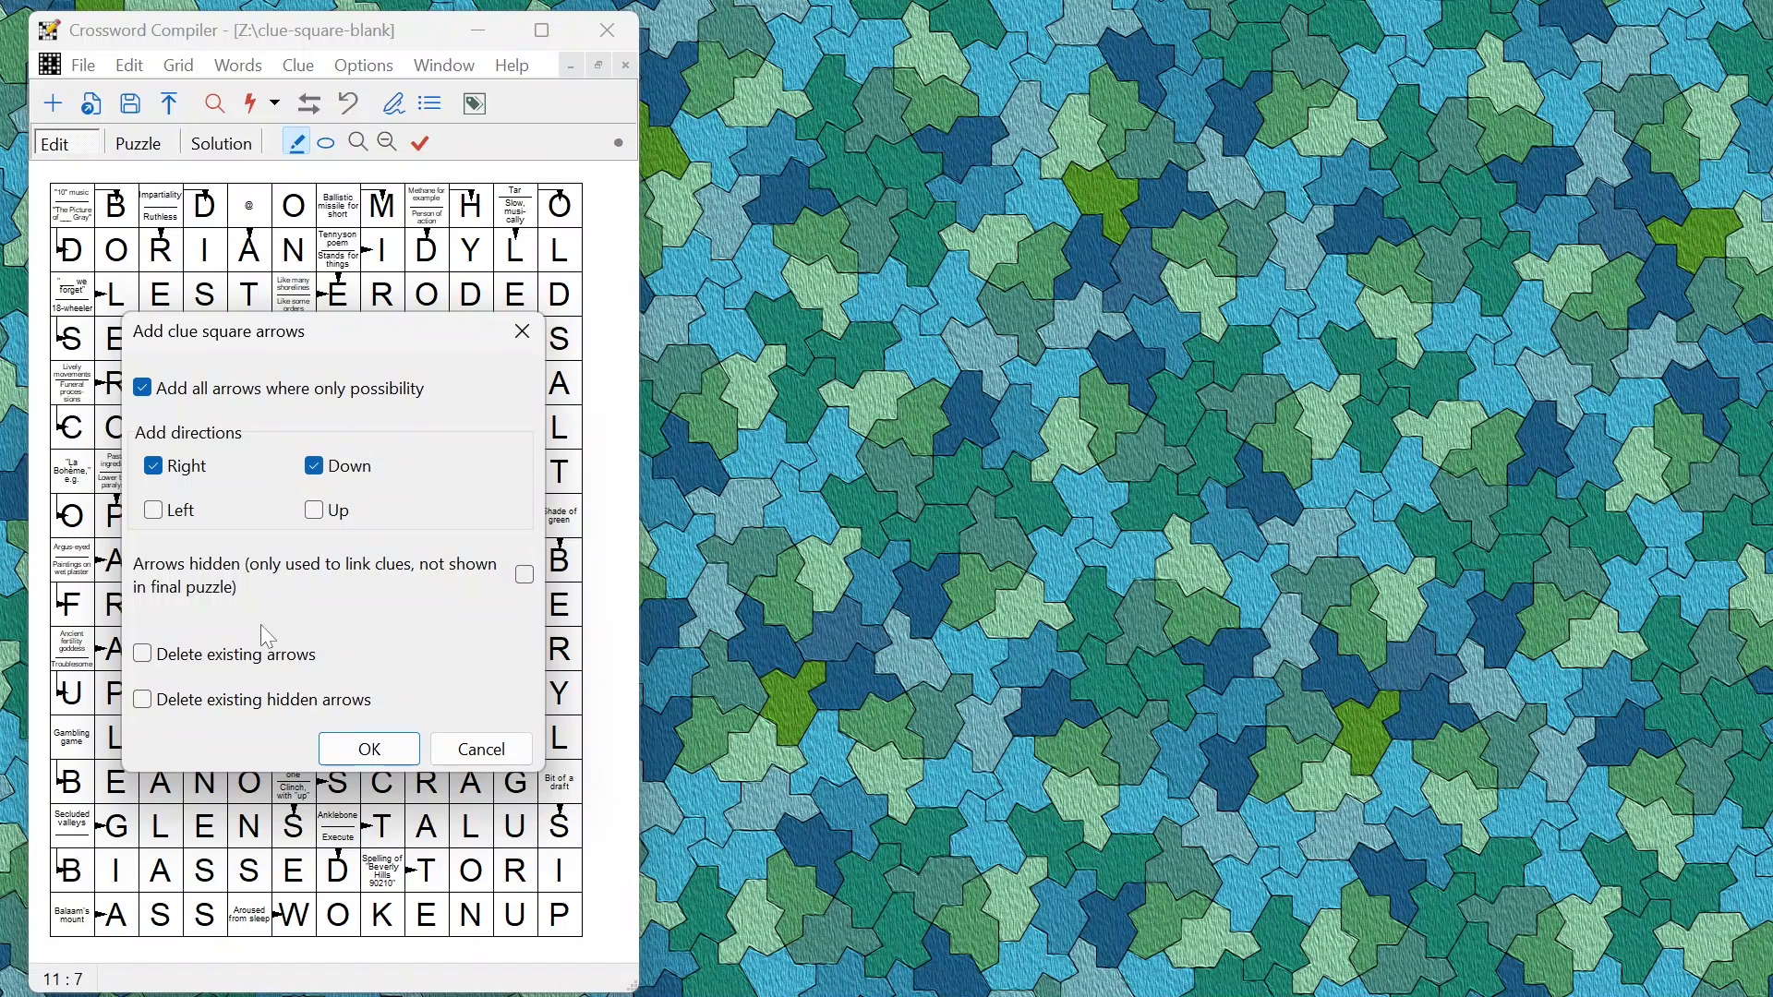
left_click(522, 578)
left_click(474, 759)
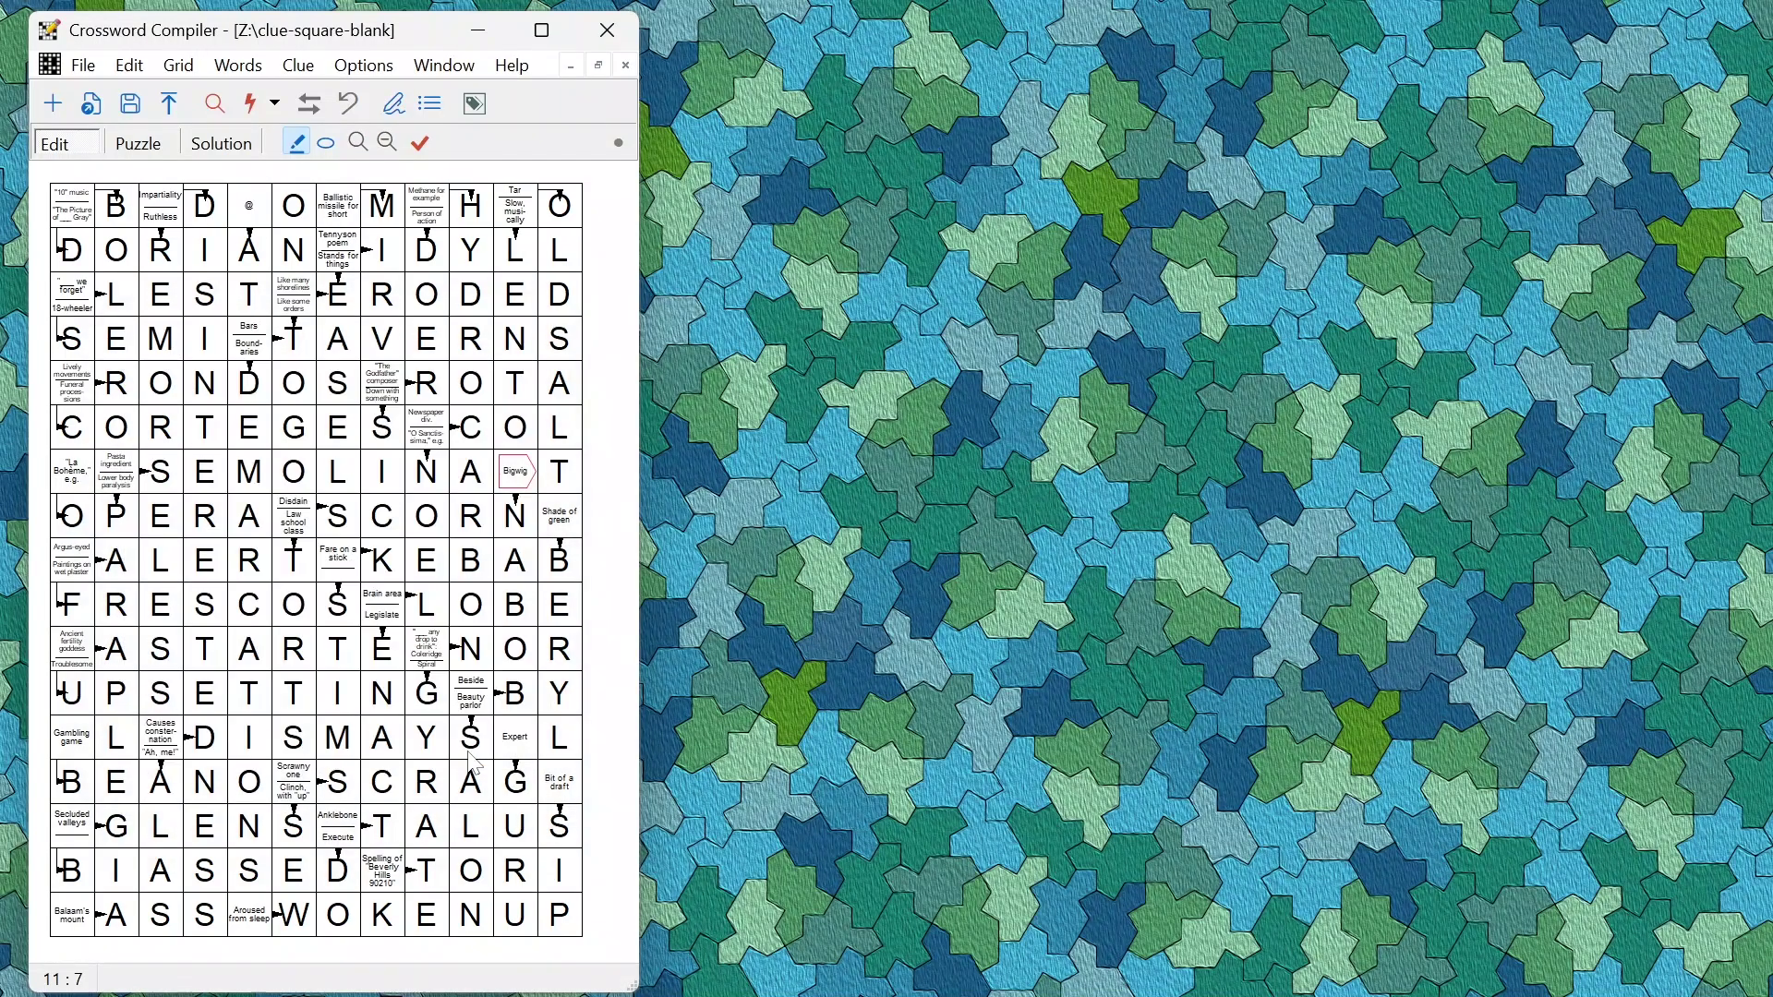
Untick Landscape in Page setup so pages use portrait A4 (210 x 297 mm).
left_click(84, 65)
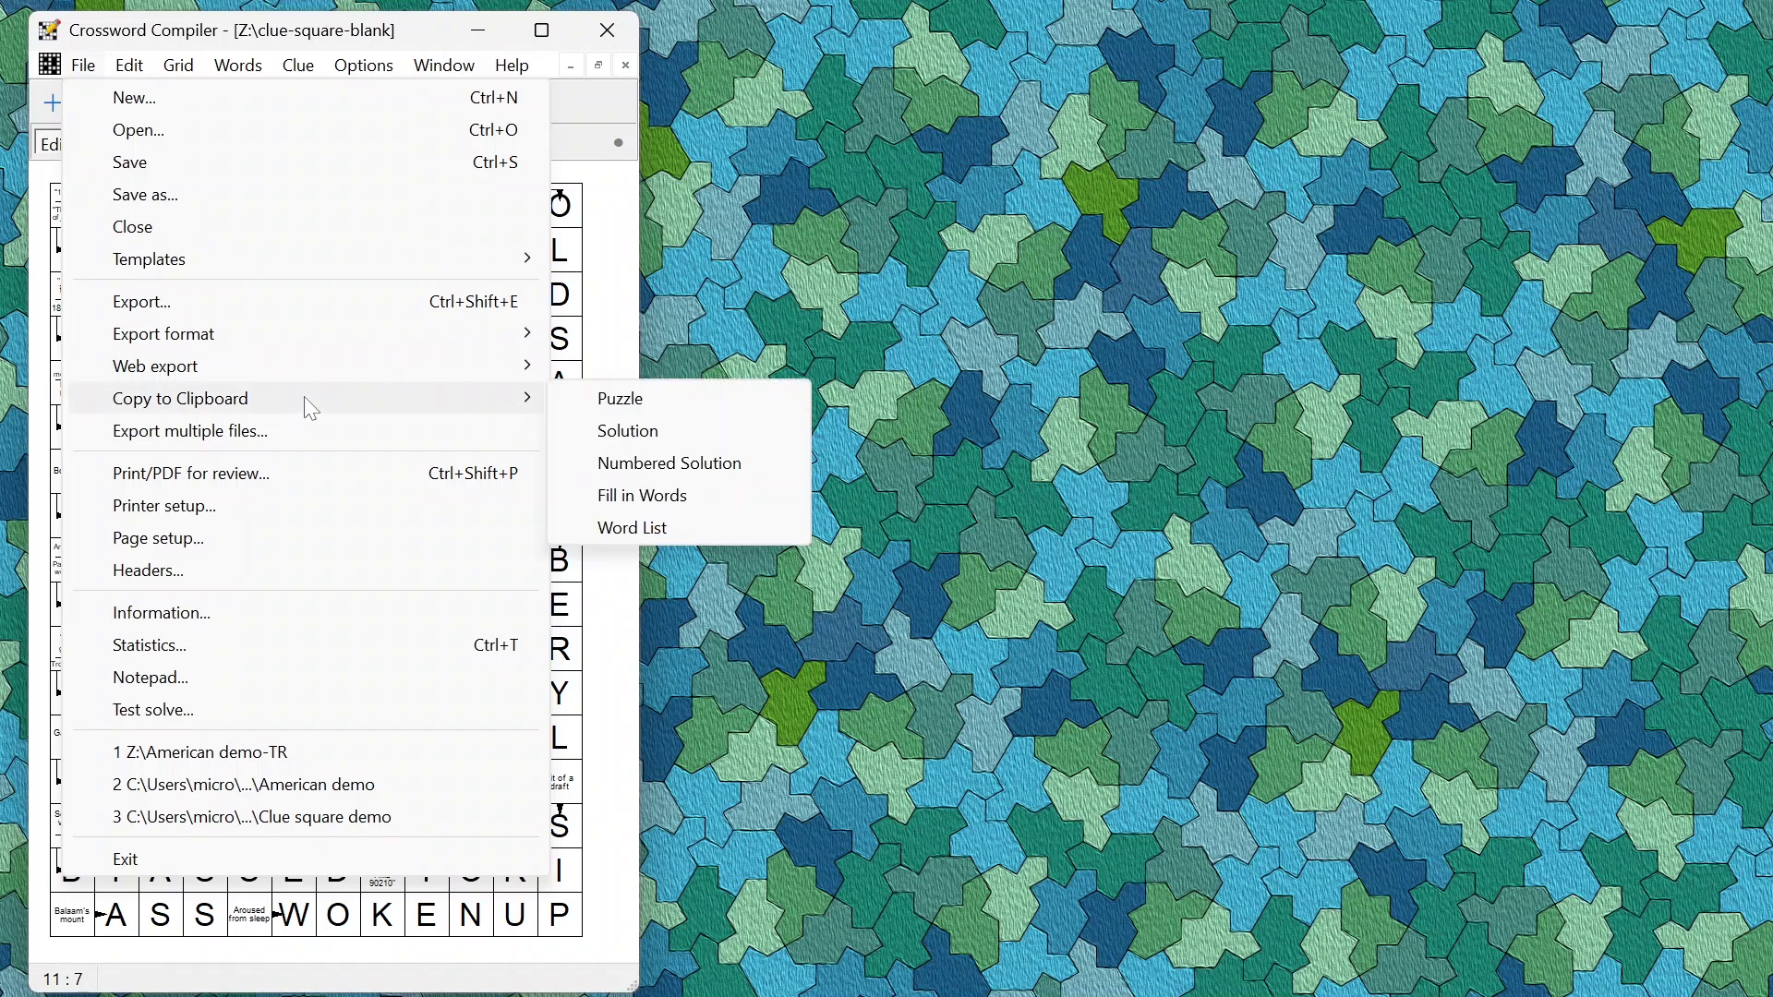
left_click(274, 543)
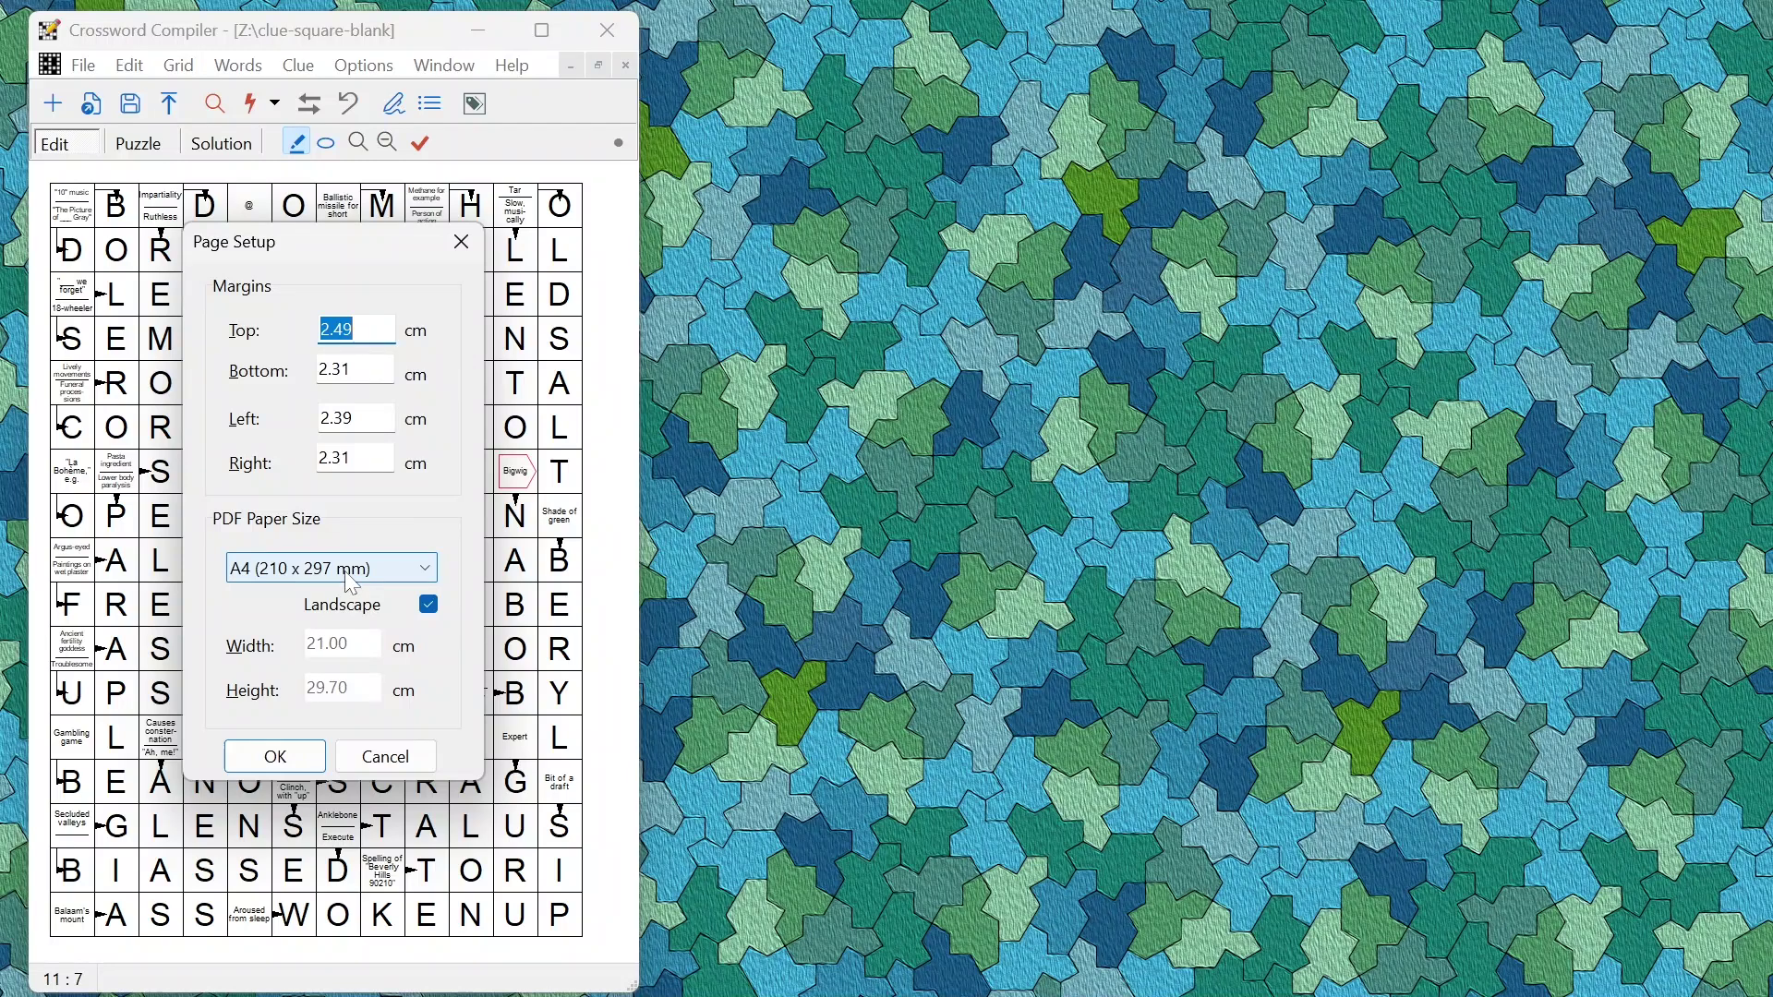
left_click(428, 607)
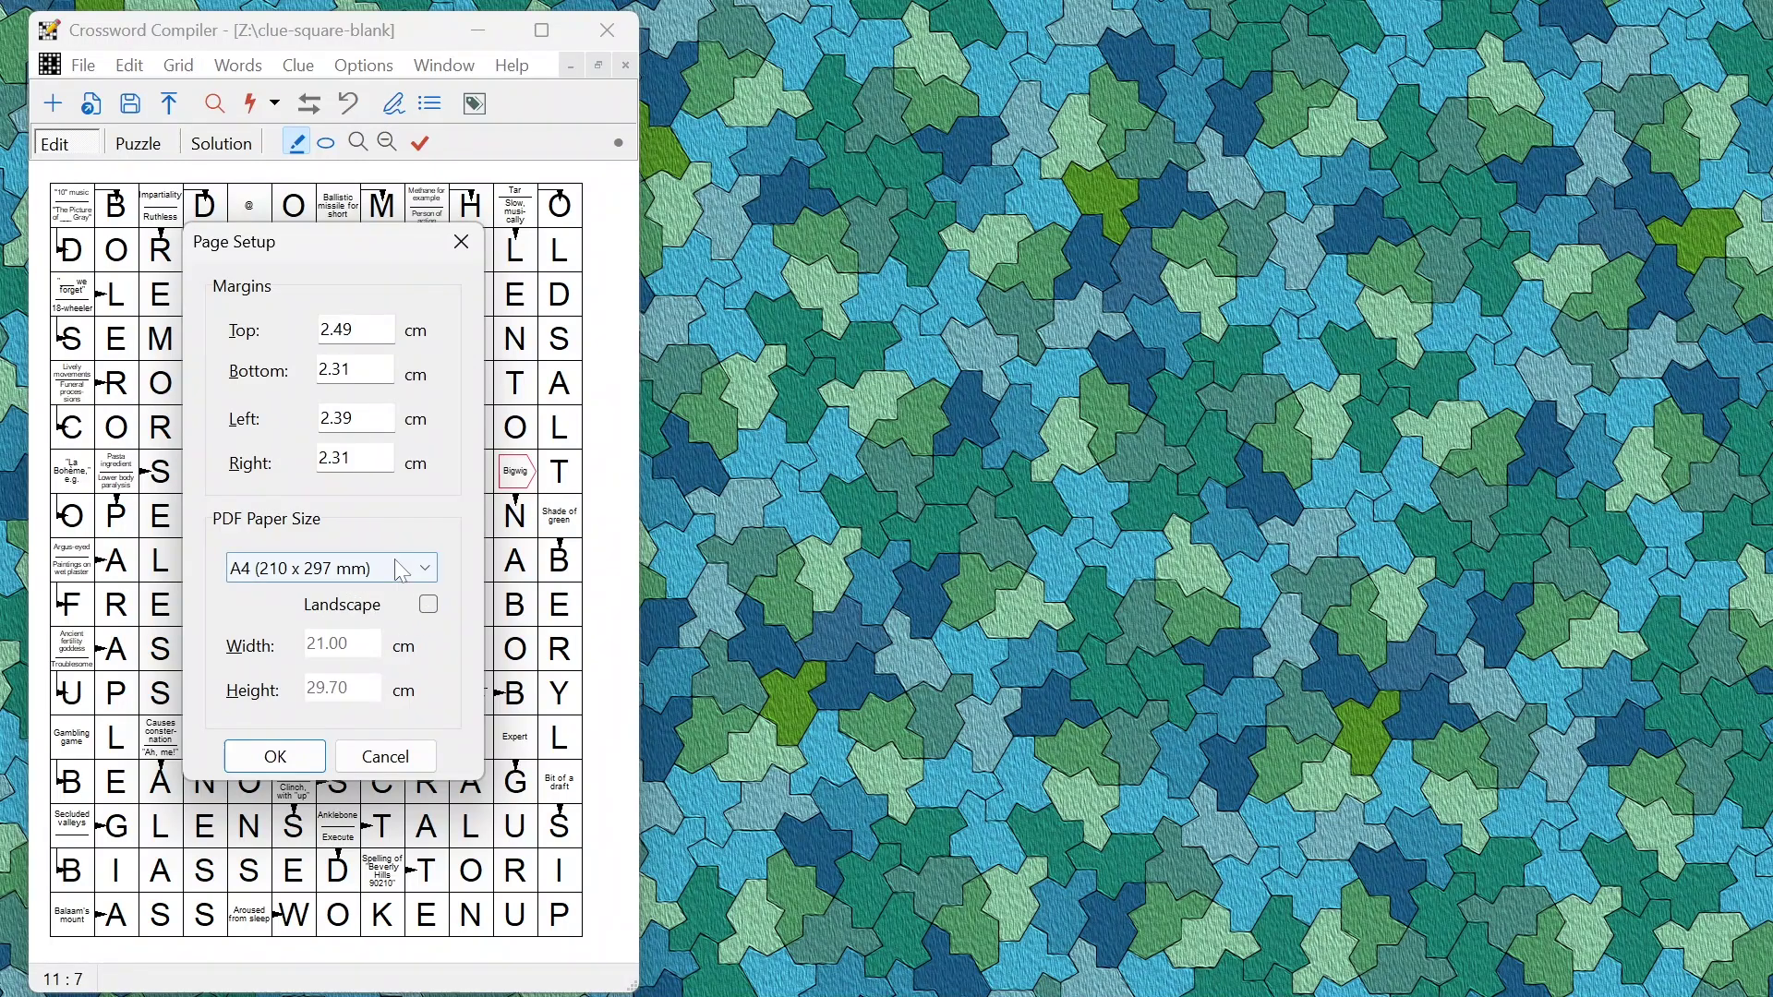
left_click(277, 757)
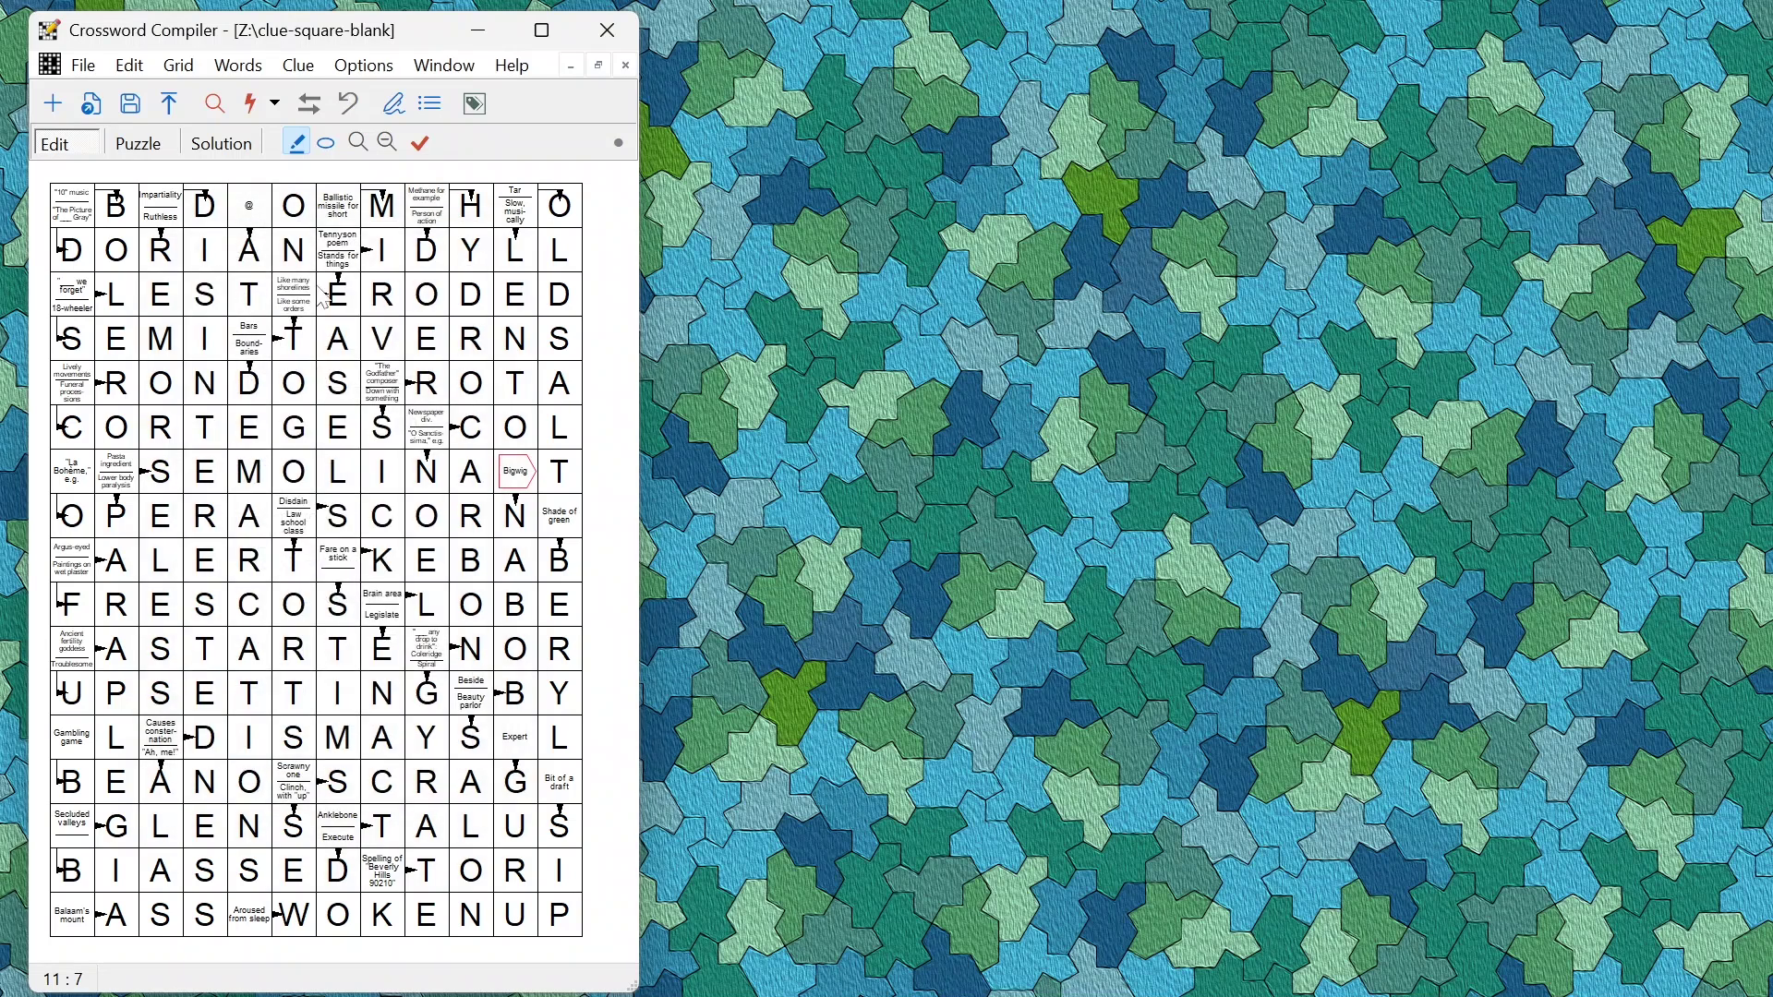
Ask the Help Assistant 'how do I insert an image?', then check the Edit menu's image commands.
left_click(512, 65)
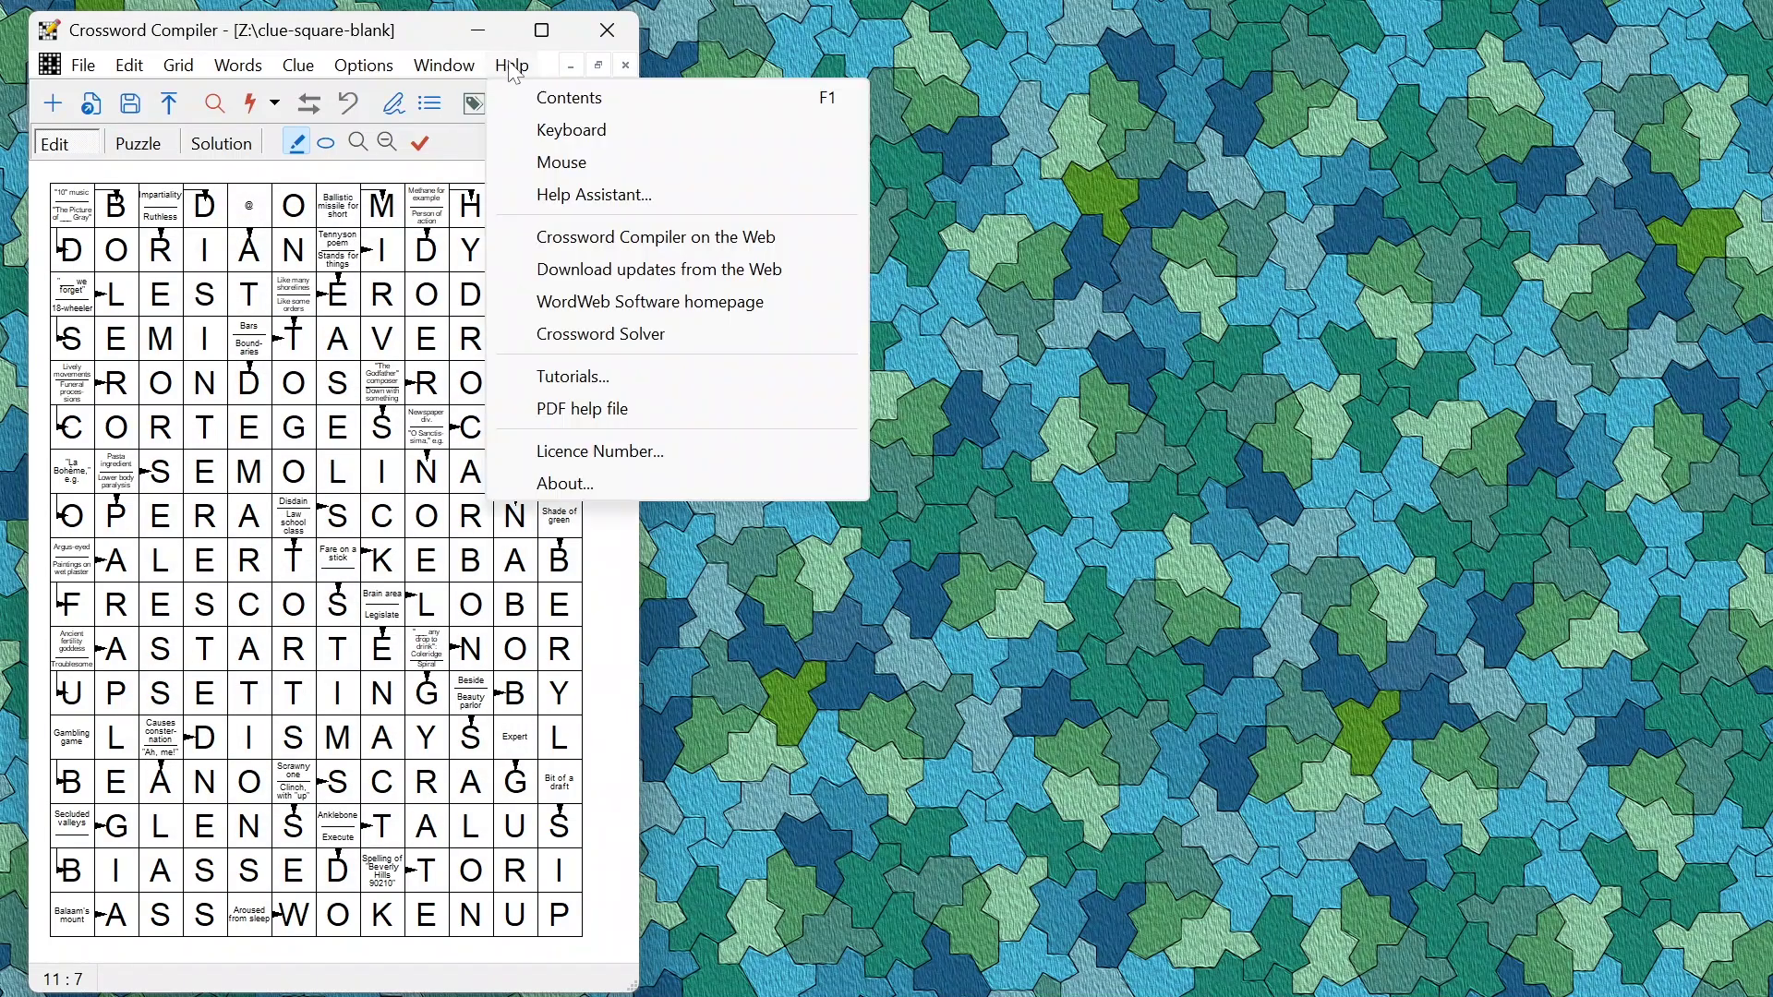
left_click(607, 196)
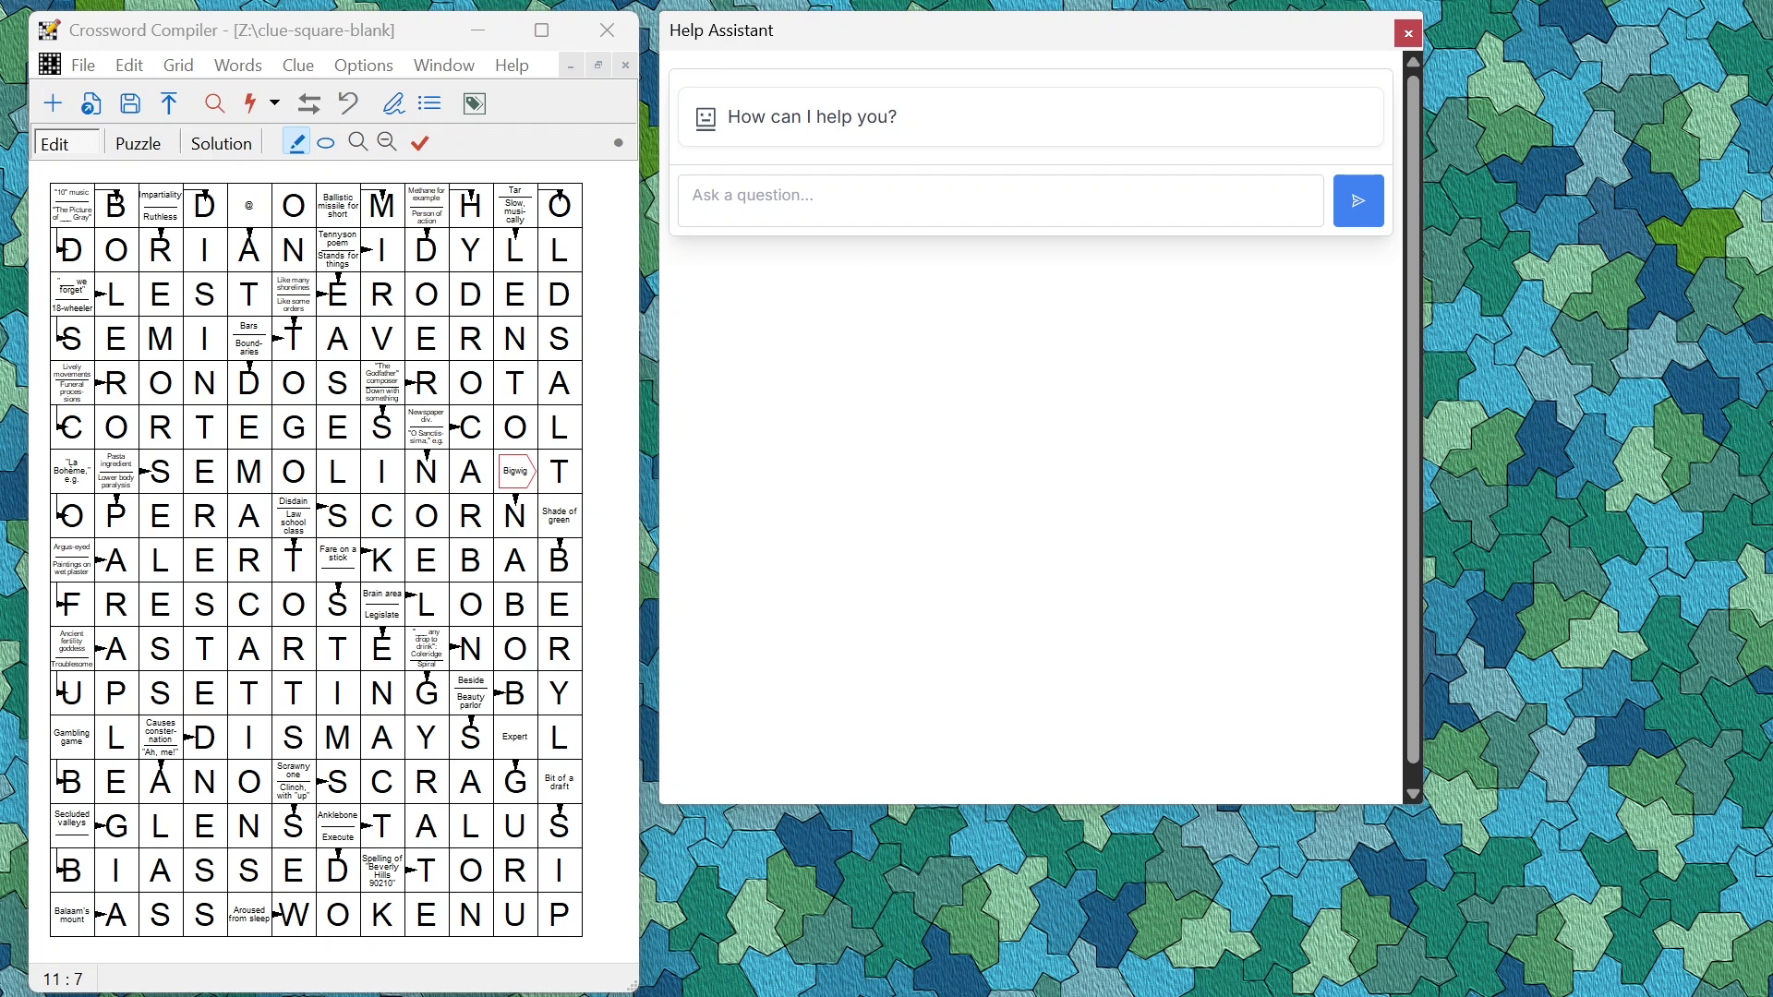
left_click(905, 200)
type("how")
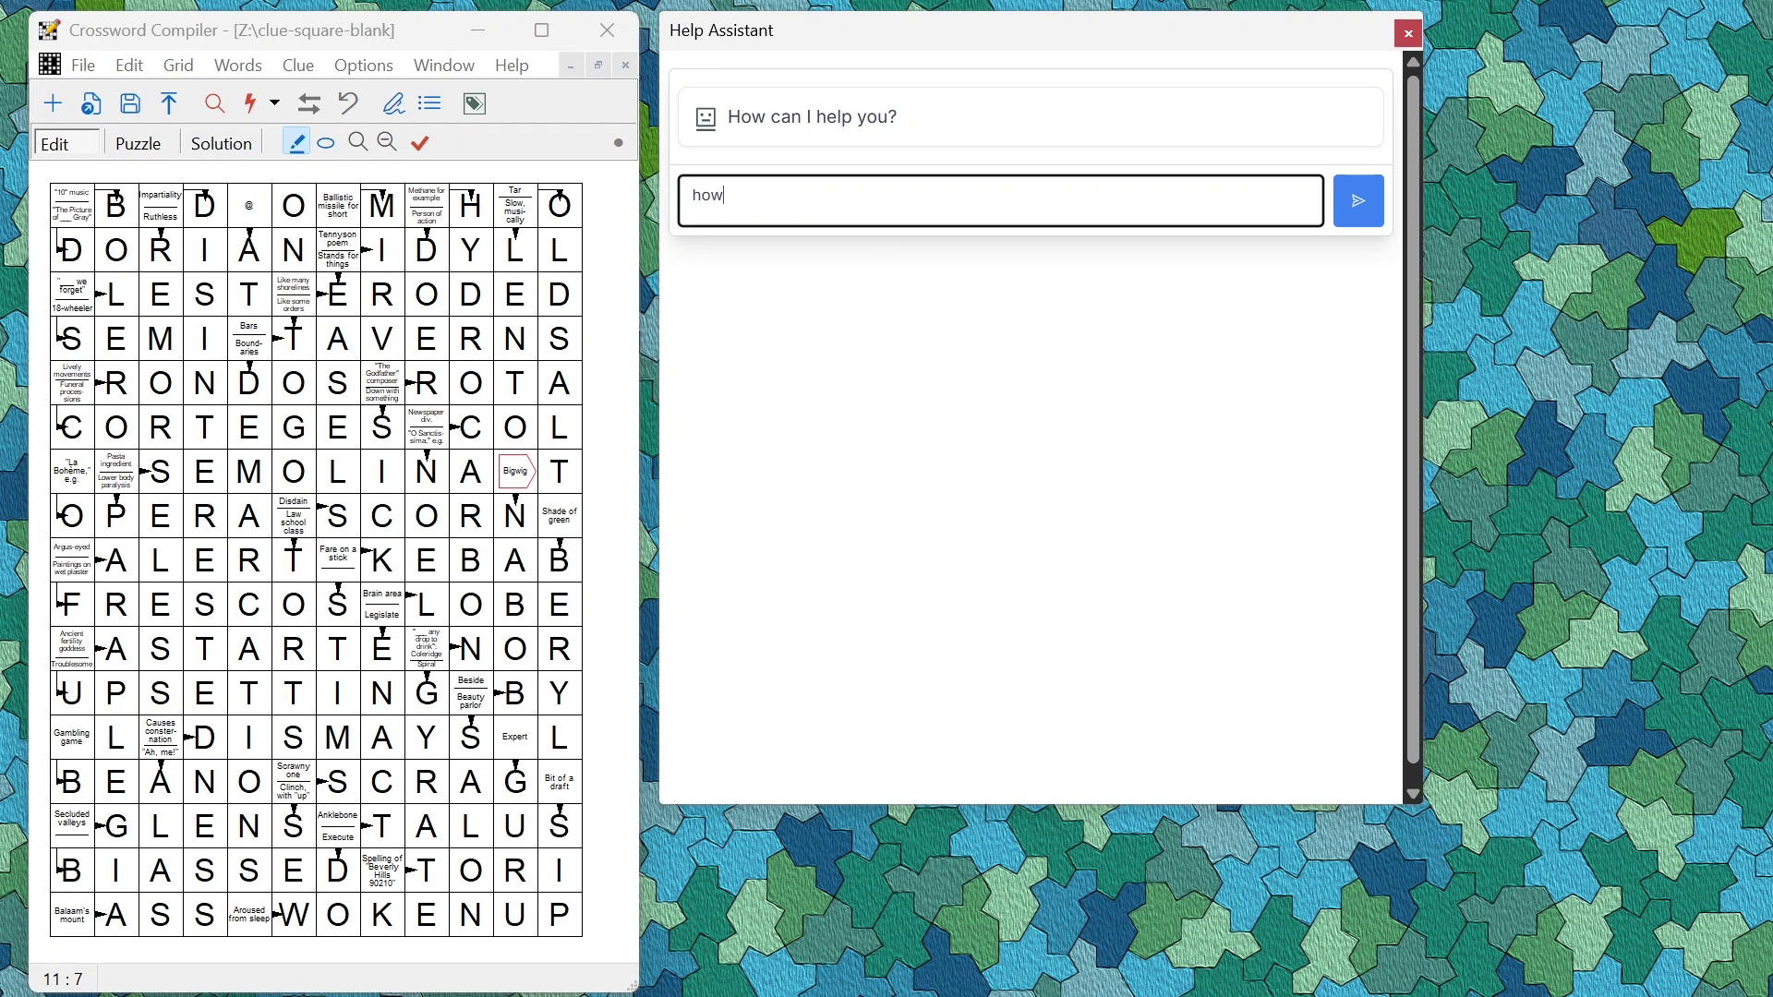
type(" do I insert an image?")
key("Return")
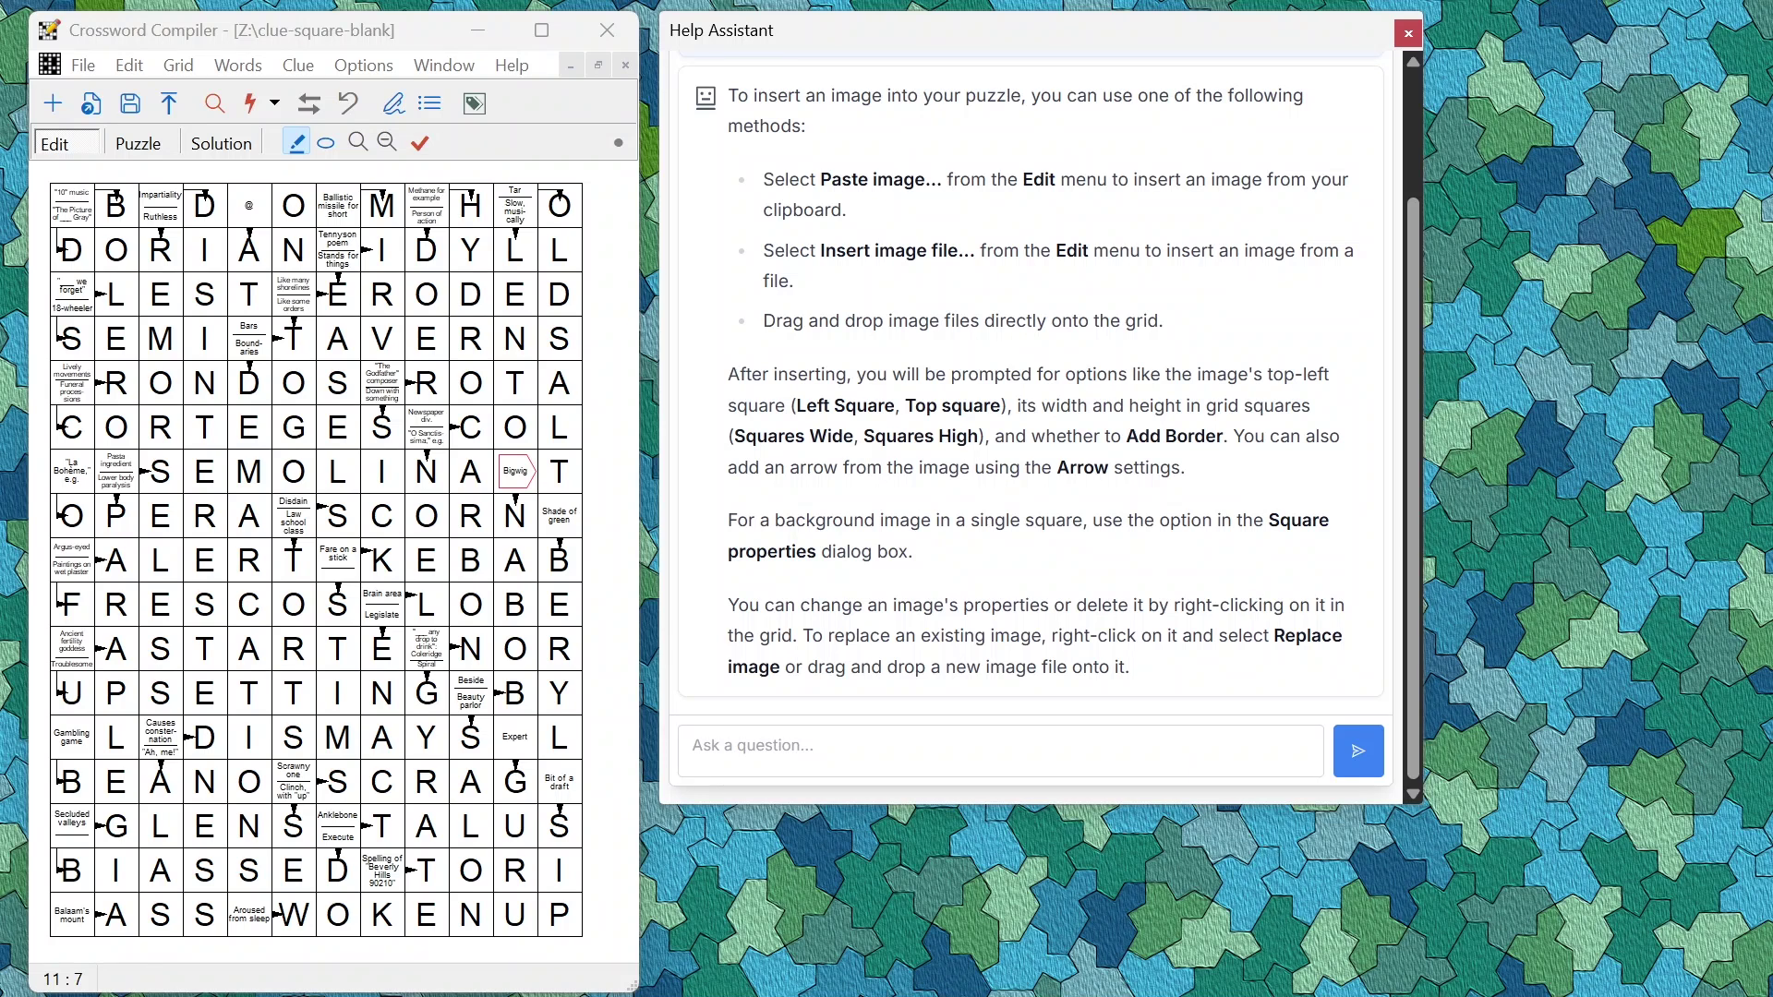
left_click(1408, 33)
left_click(130, 65)
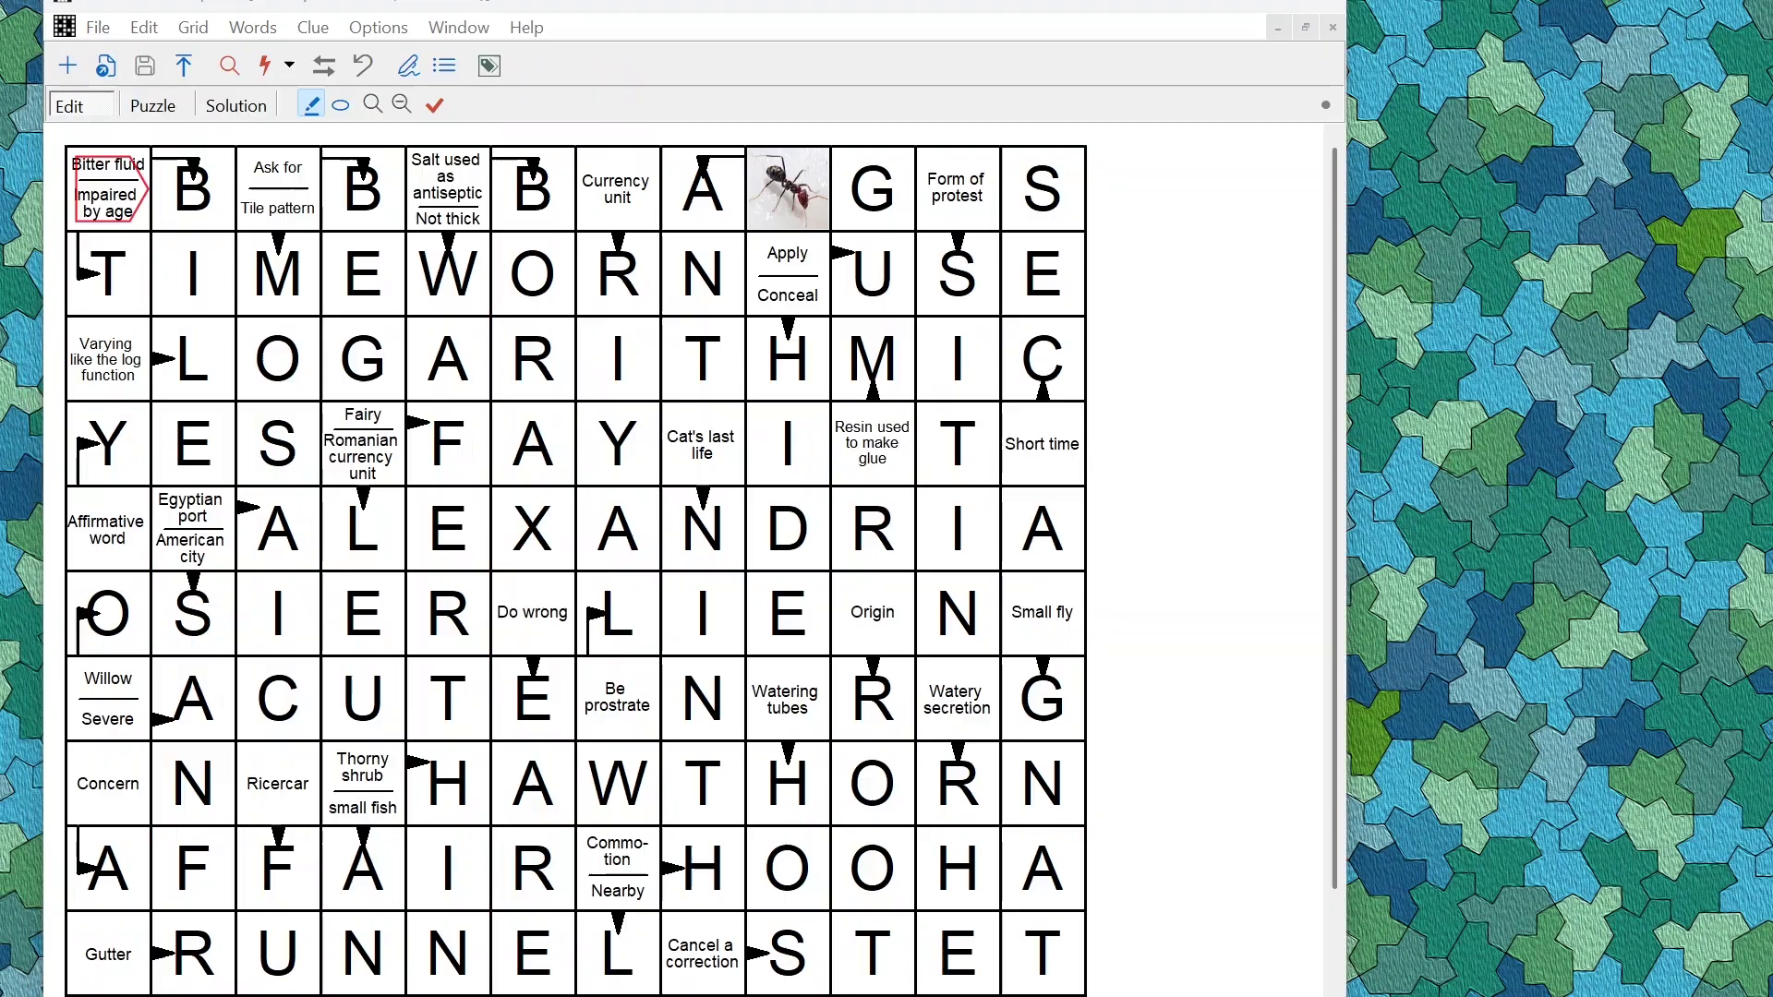
double_click(784, 192)
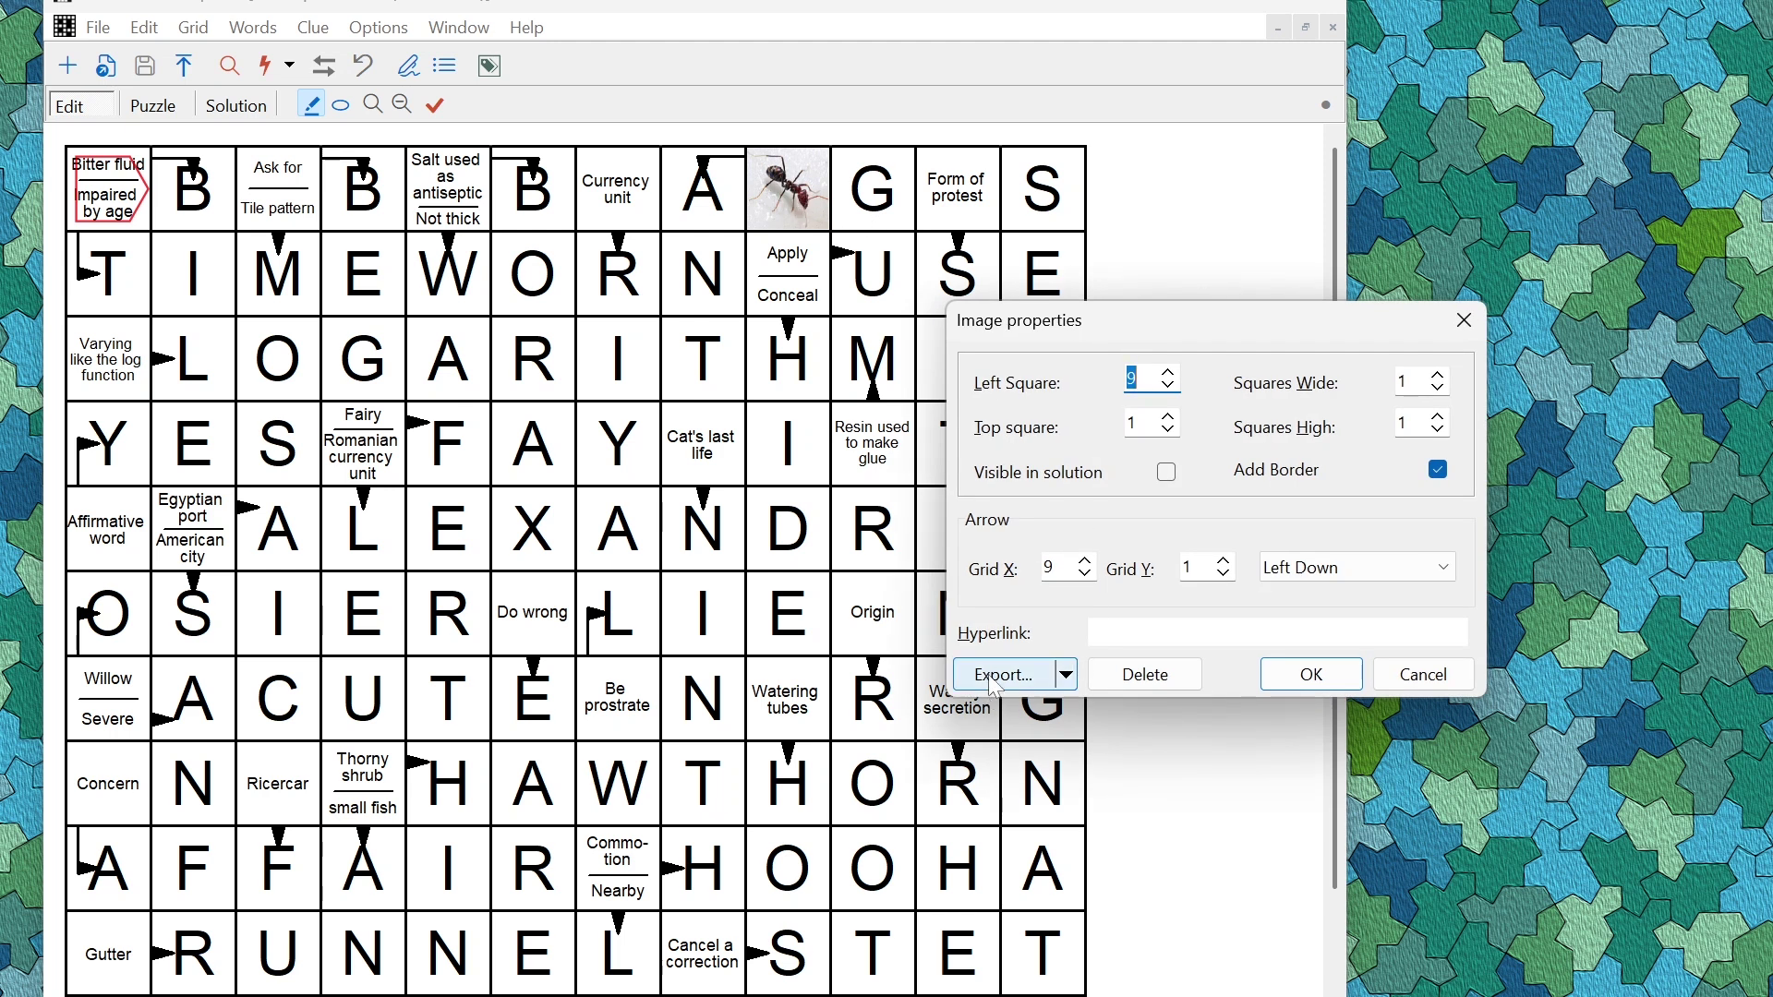
left_click(1067, 675)
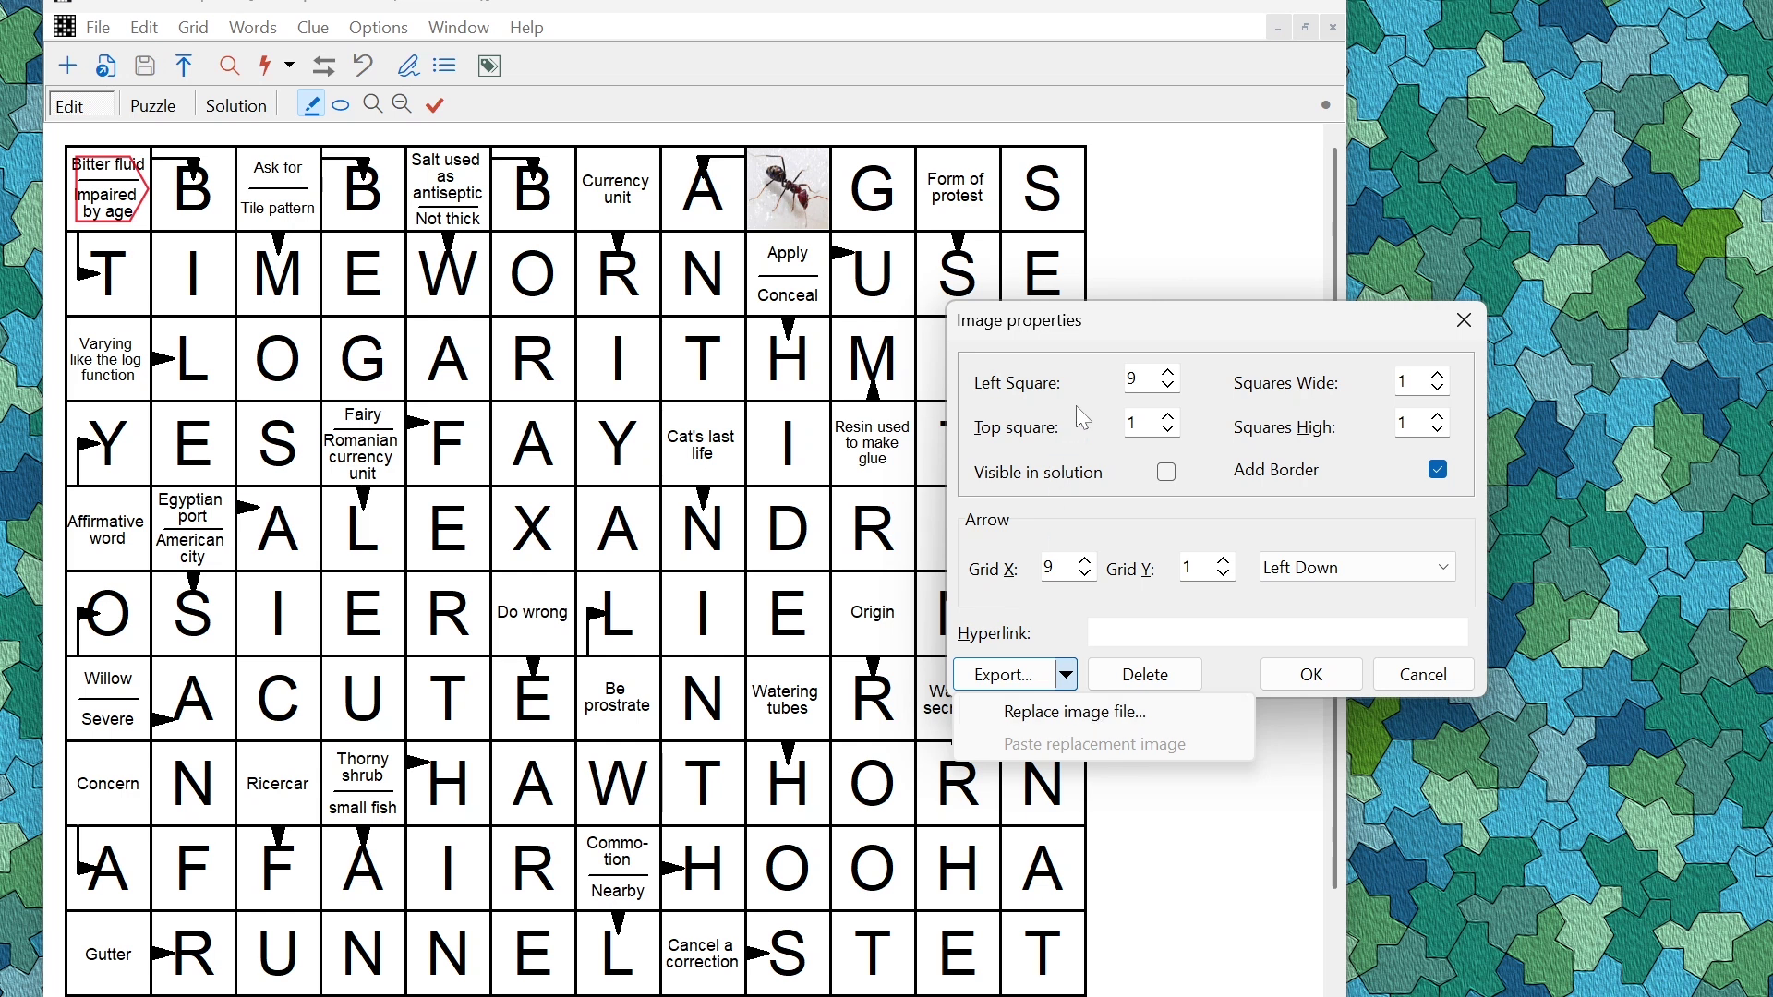
left_click(1129, 341)
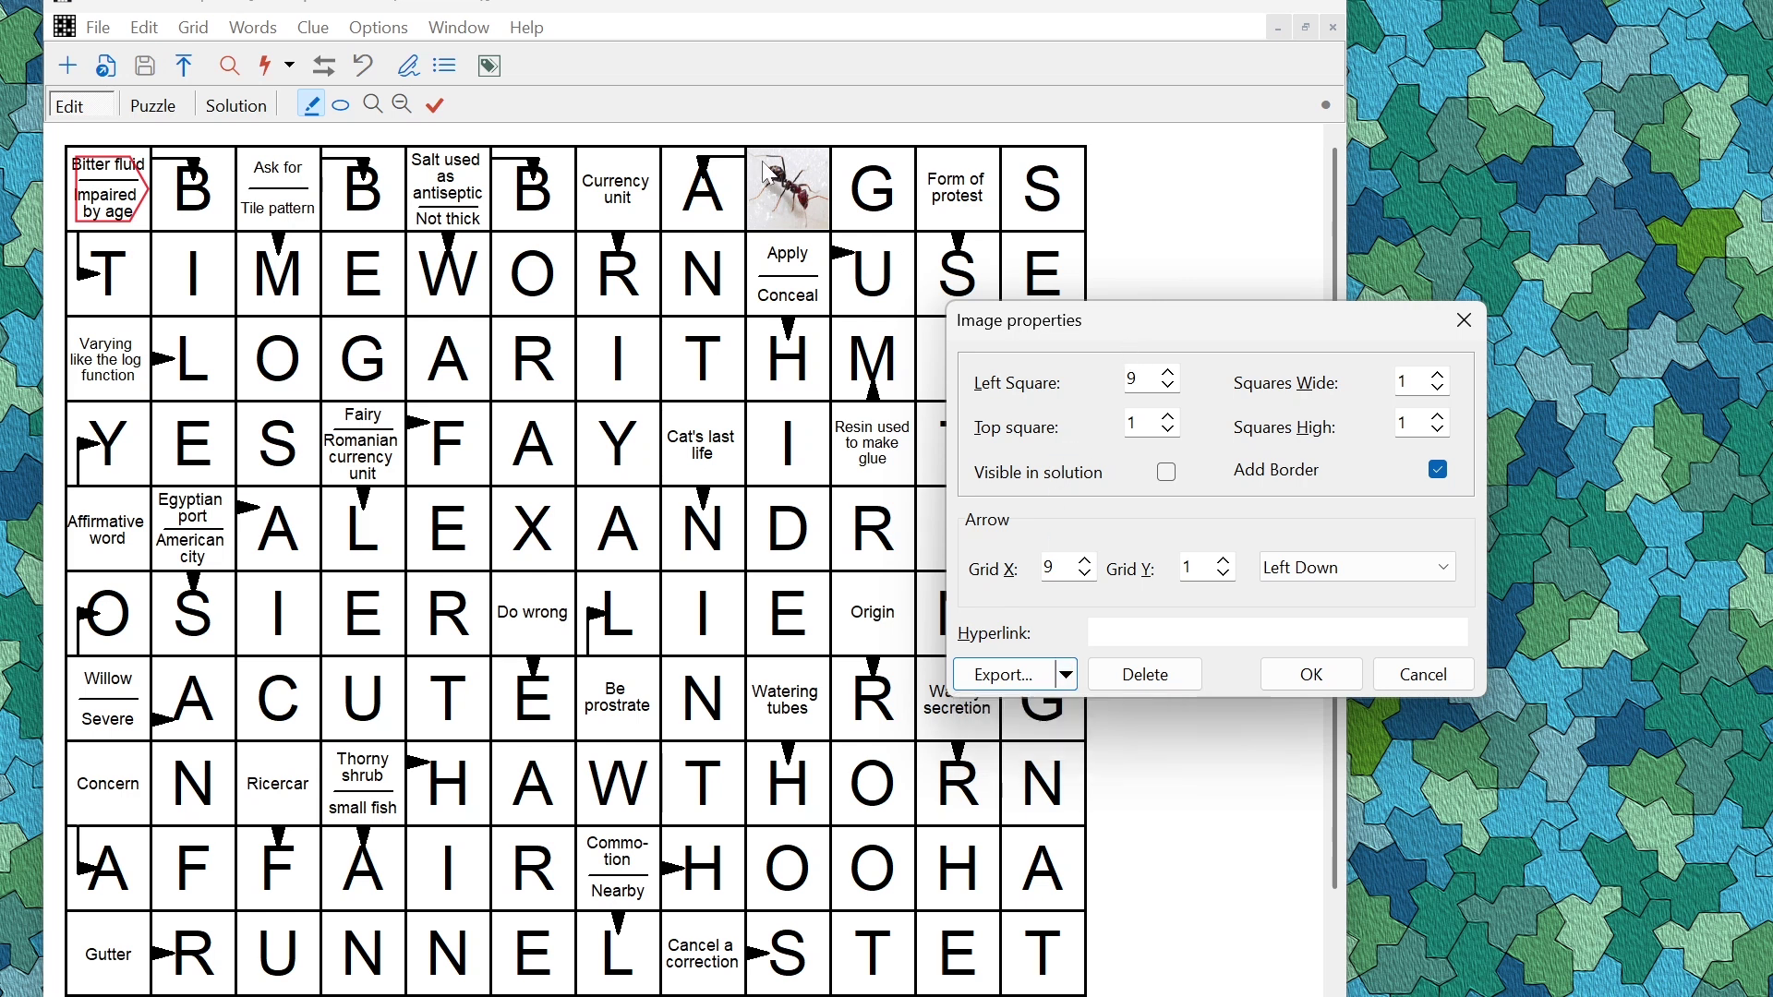
left_click(1466, 322)
Create a new standard 9 x 9 Sudoku puzzle.
key("ctrl+n")
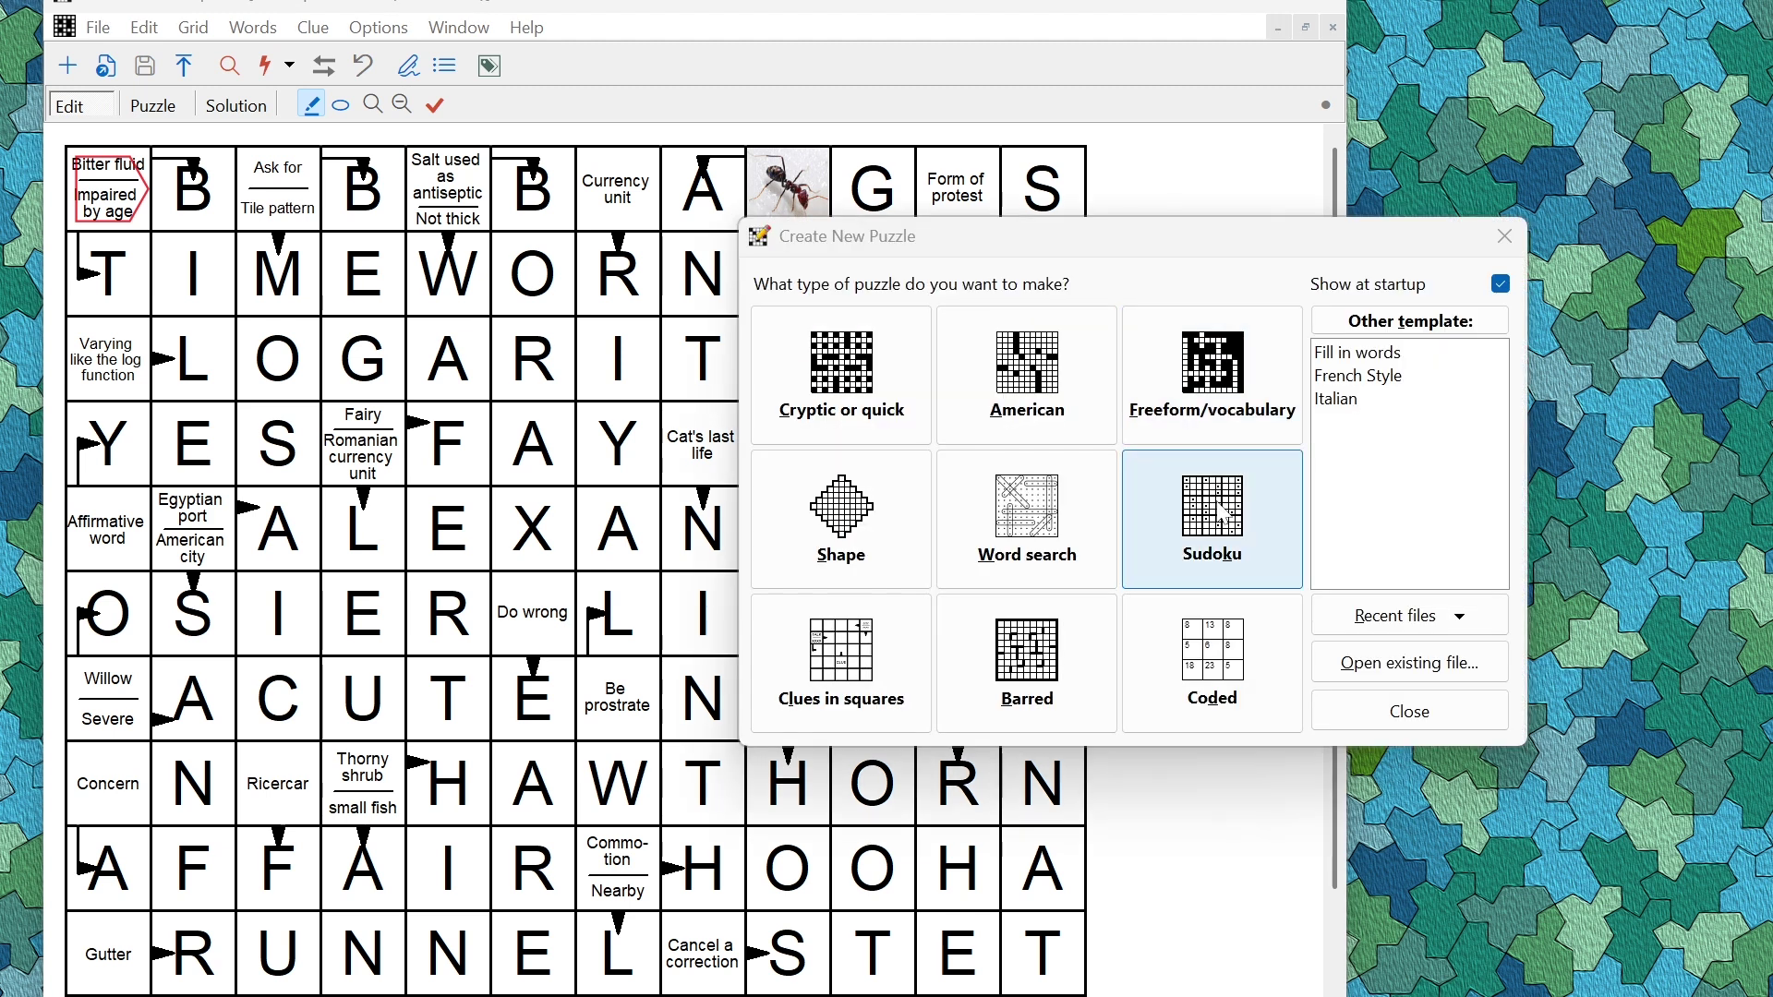
double_click(1217, 503)
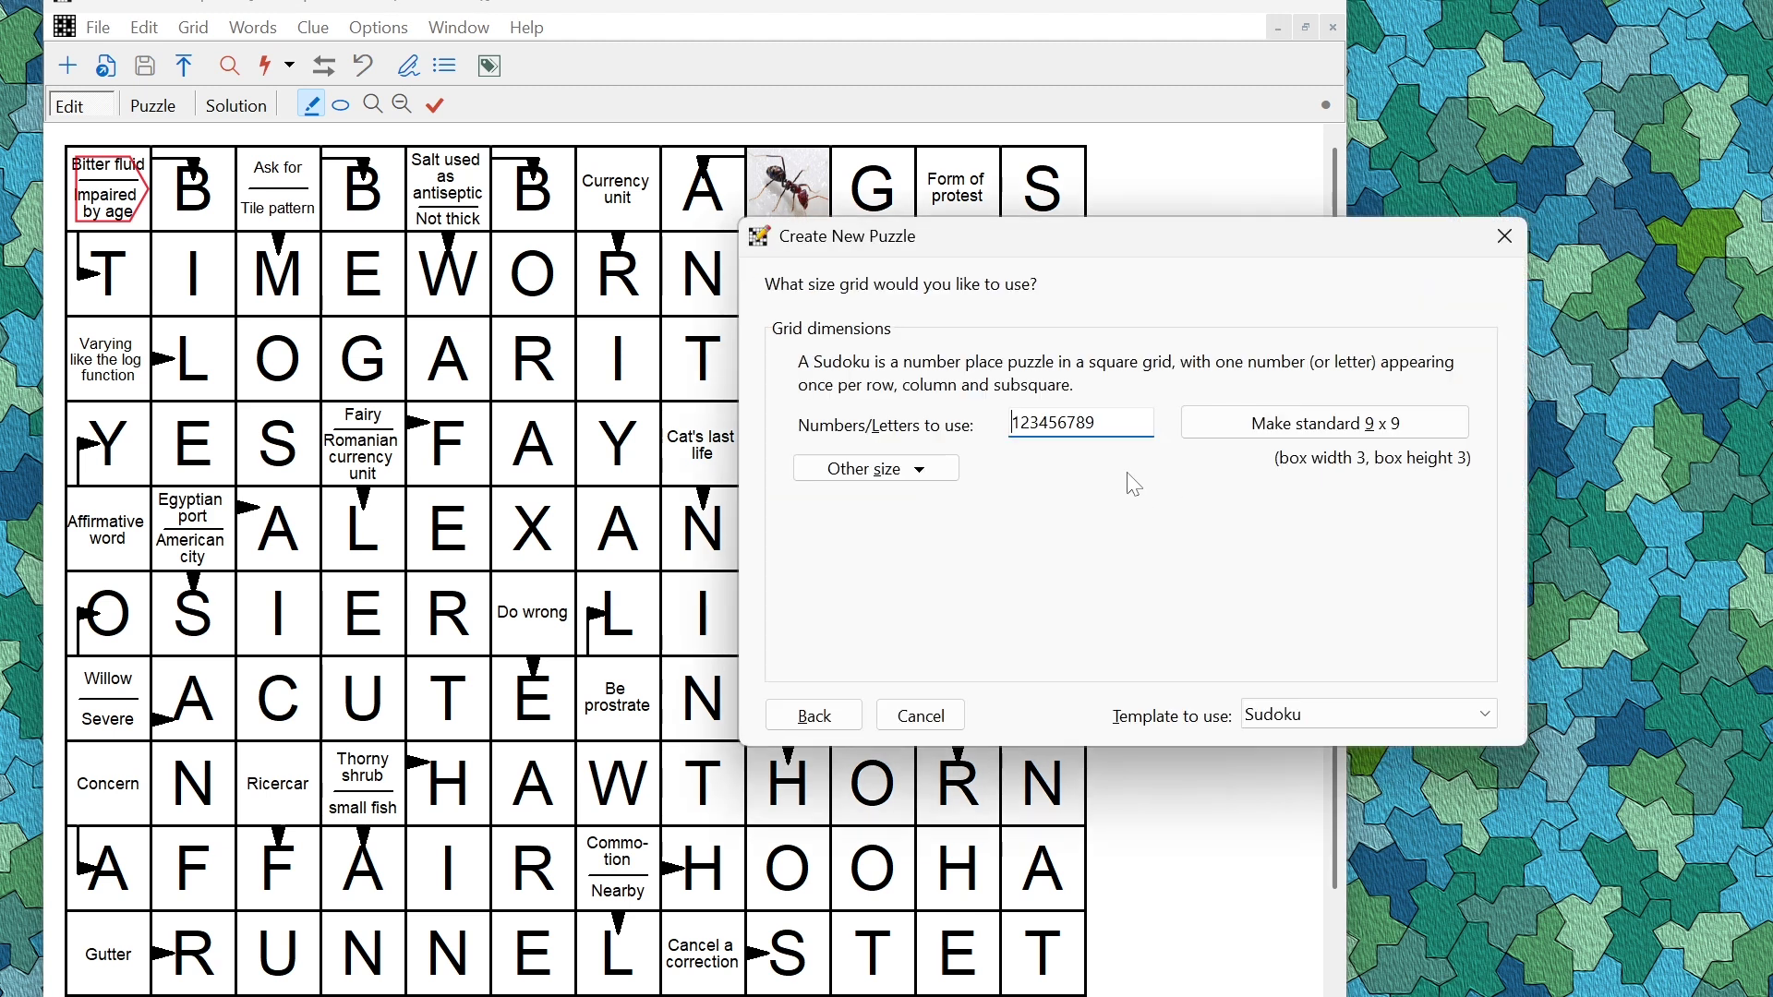
left_click(1263, 441)
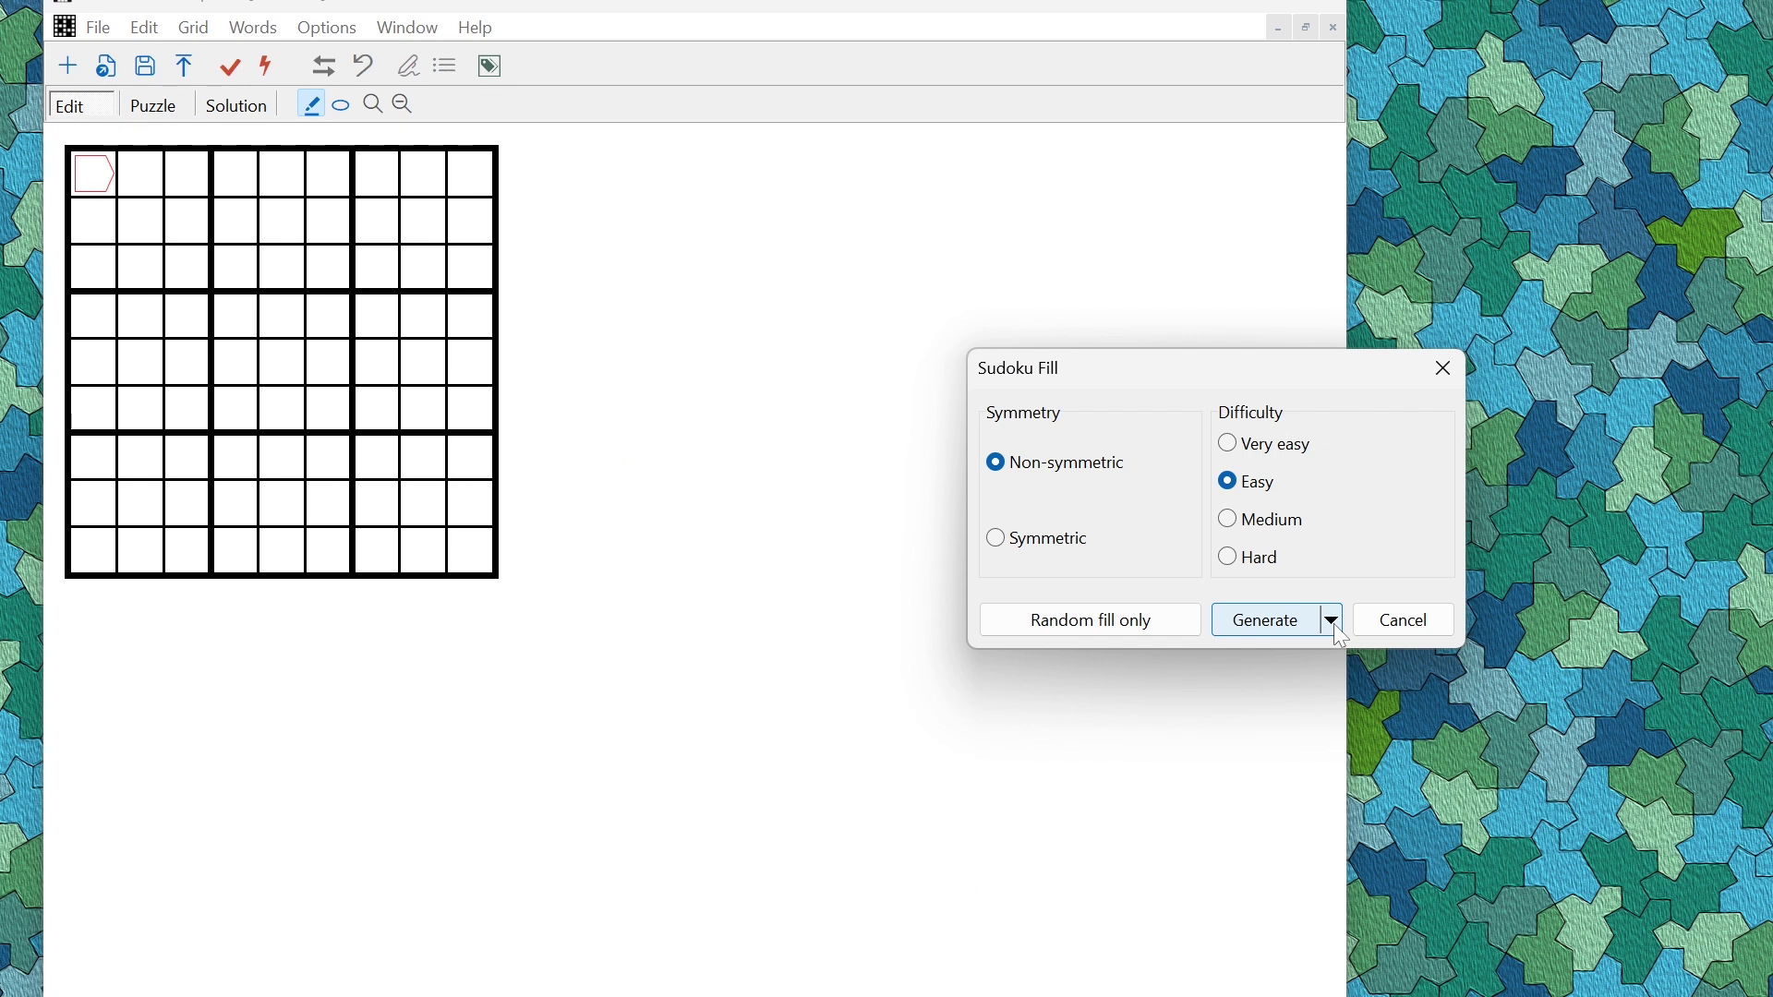
Save ten generated fills as sudoku_1.ccw to sudoku_10.ccw in z:\.
left_click(1334, 625)
left_click(1338, 654)
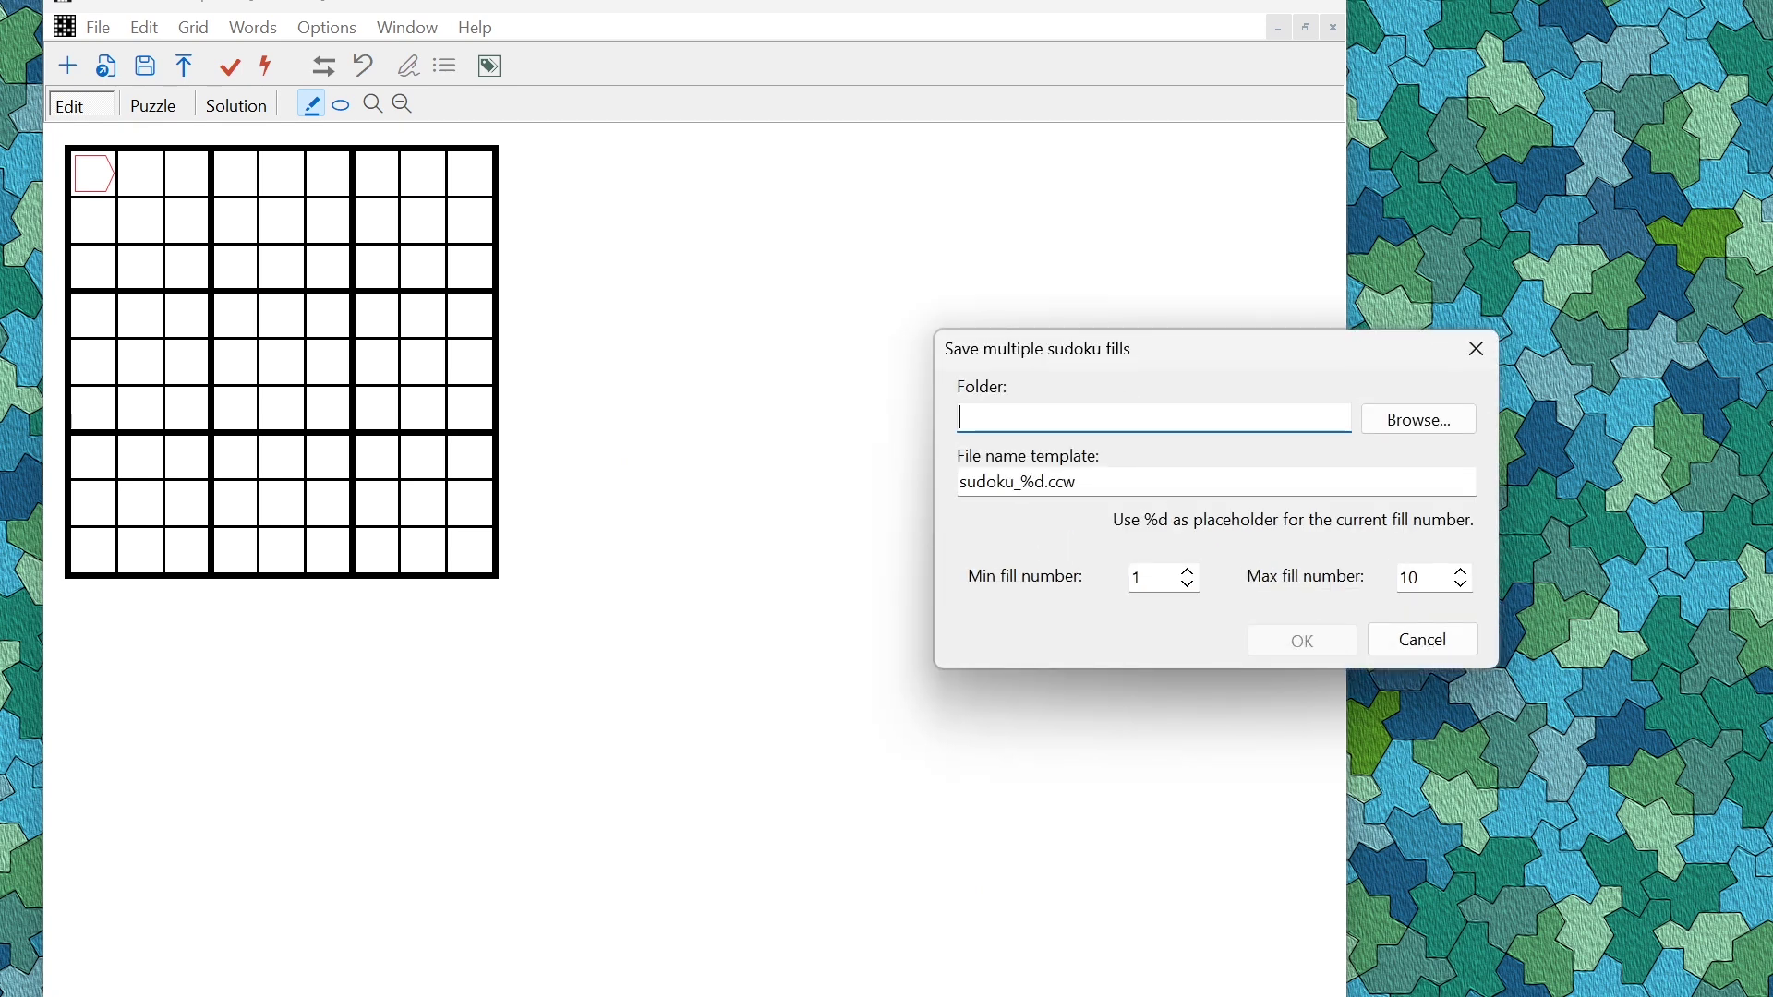
type("z:\\")
left_click(961, 490)
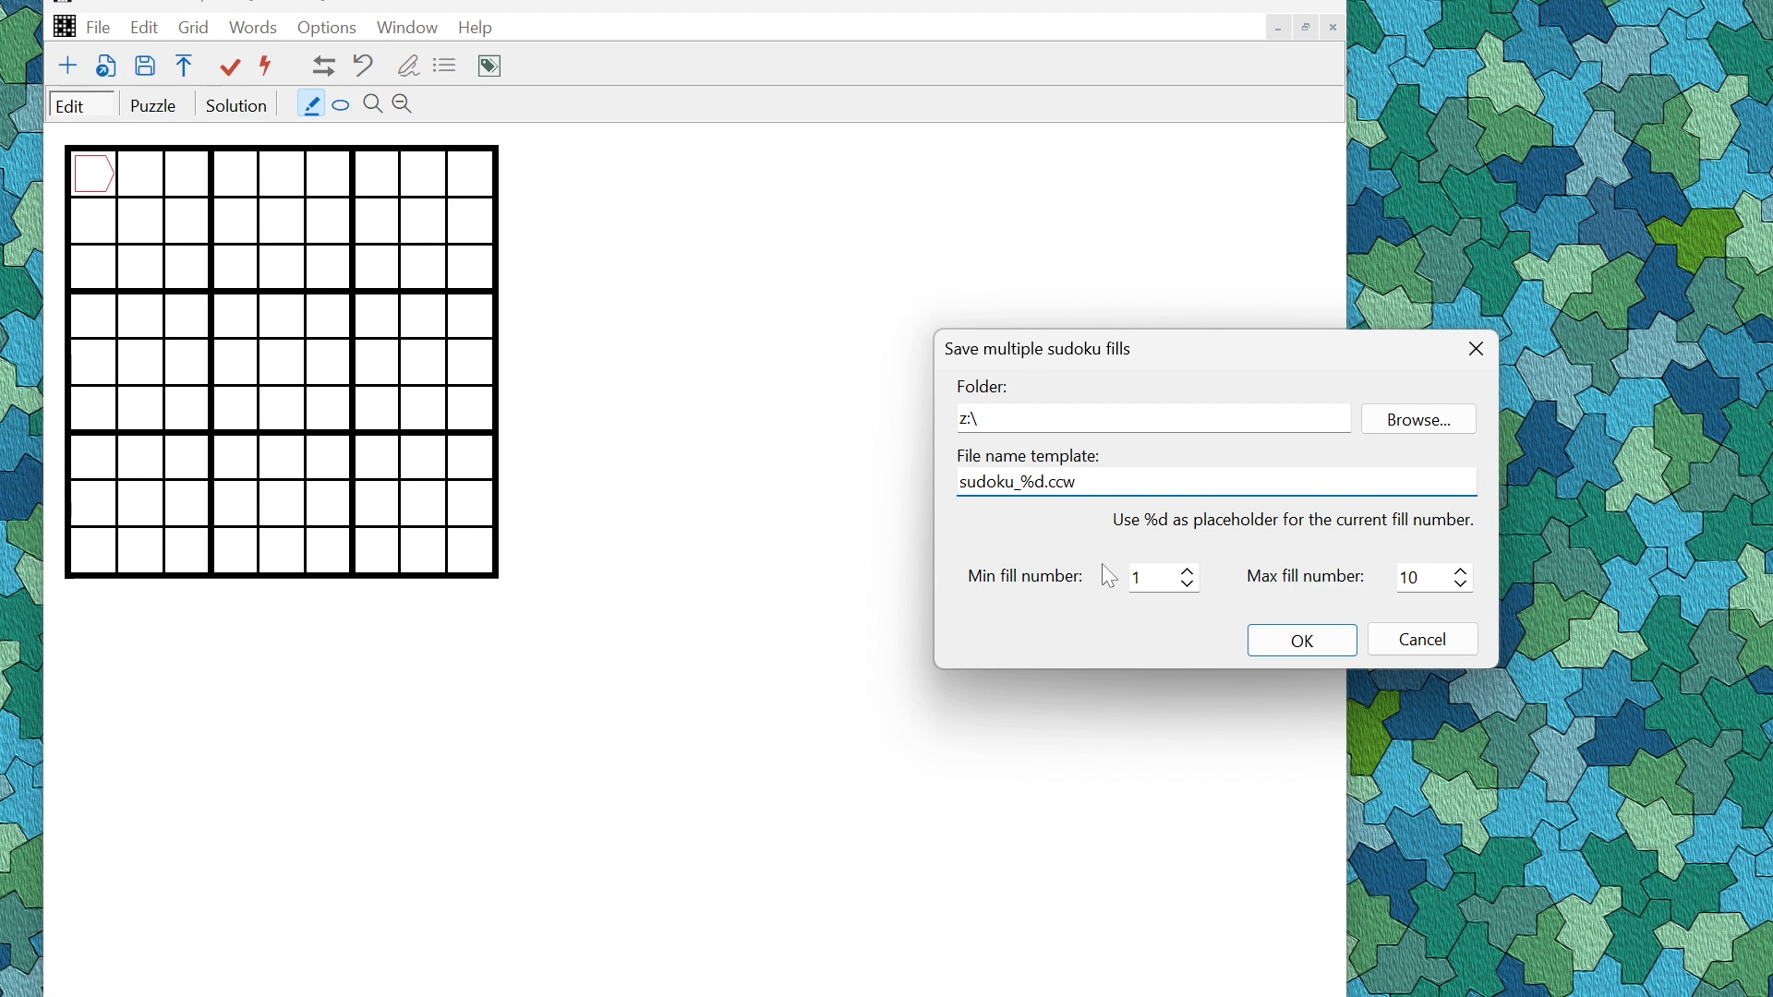
left_click(1297, 644)
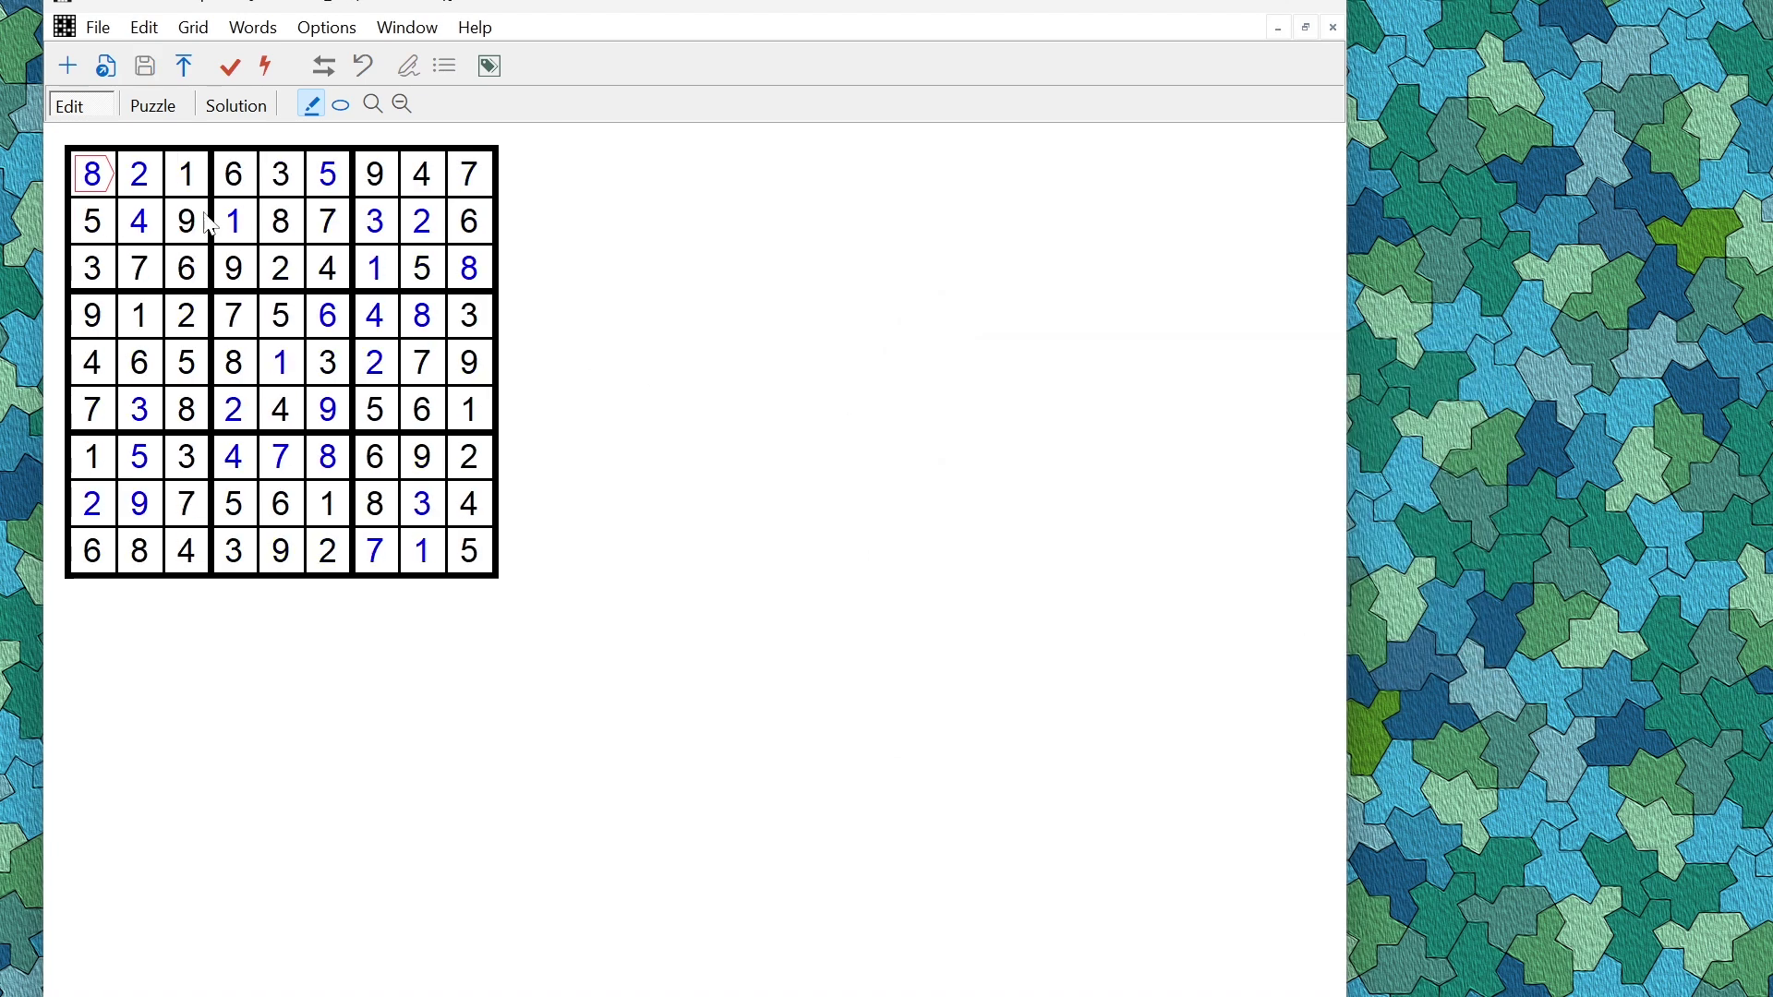
left_click(104, 34)
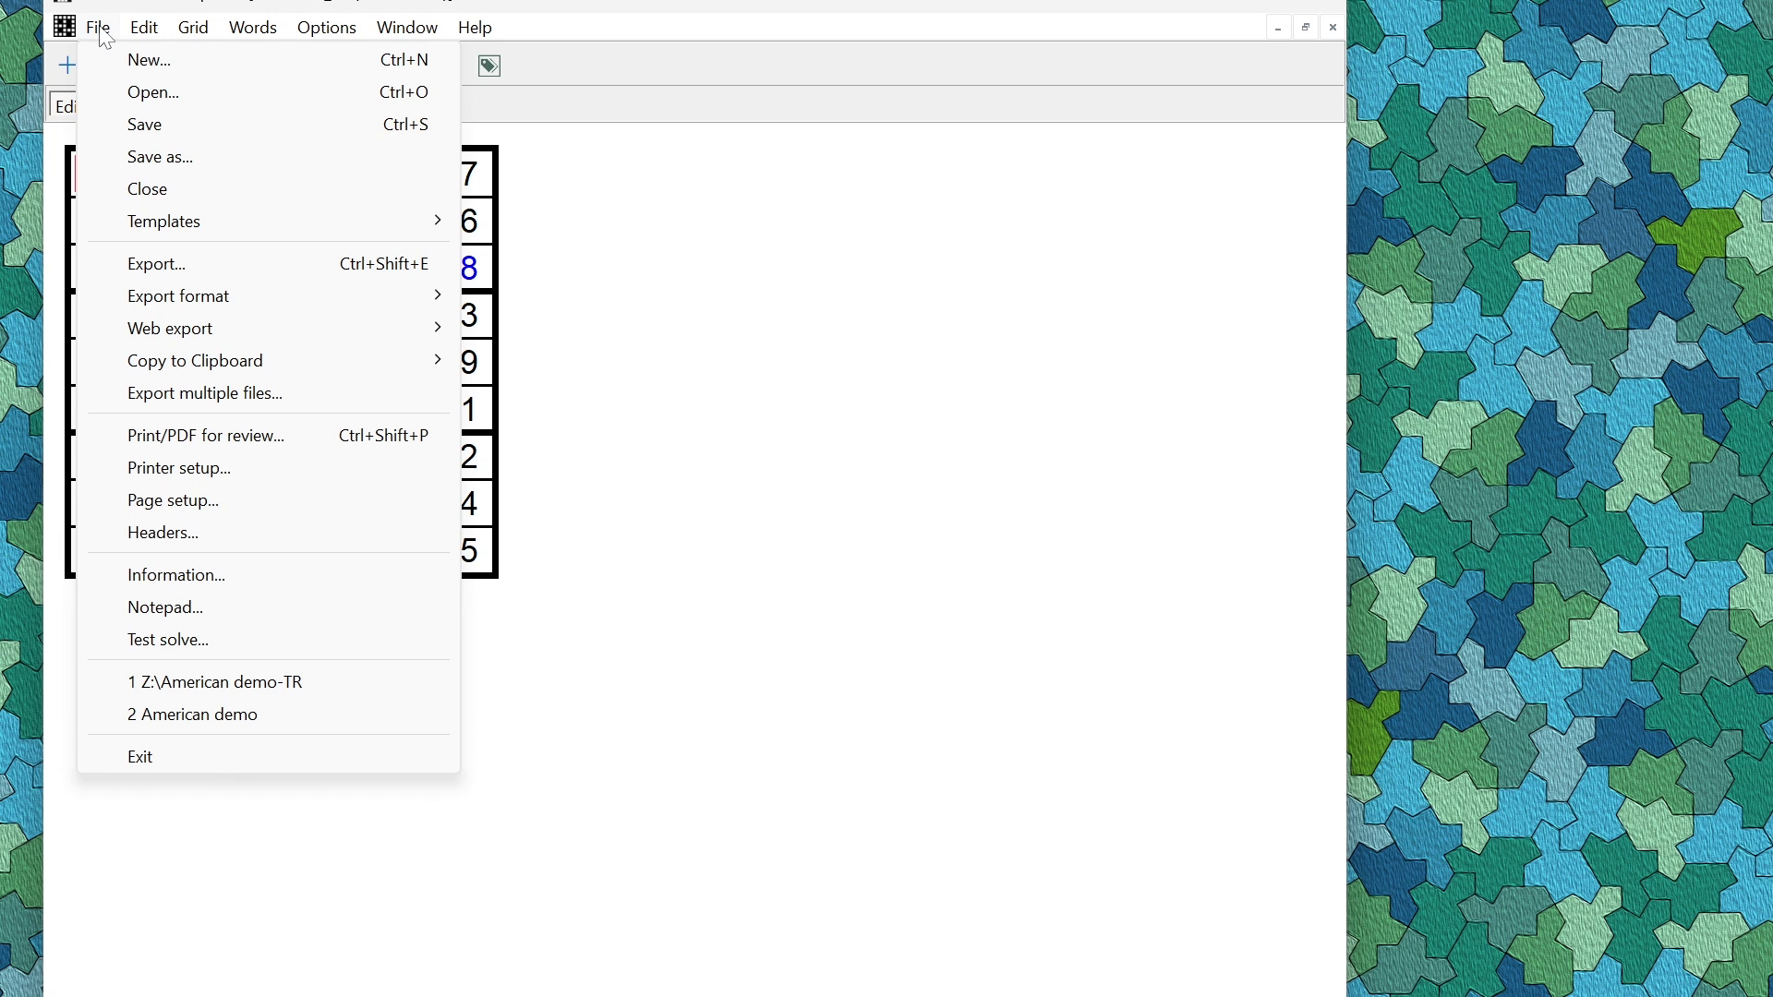
left_click(284, 386)
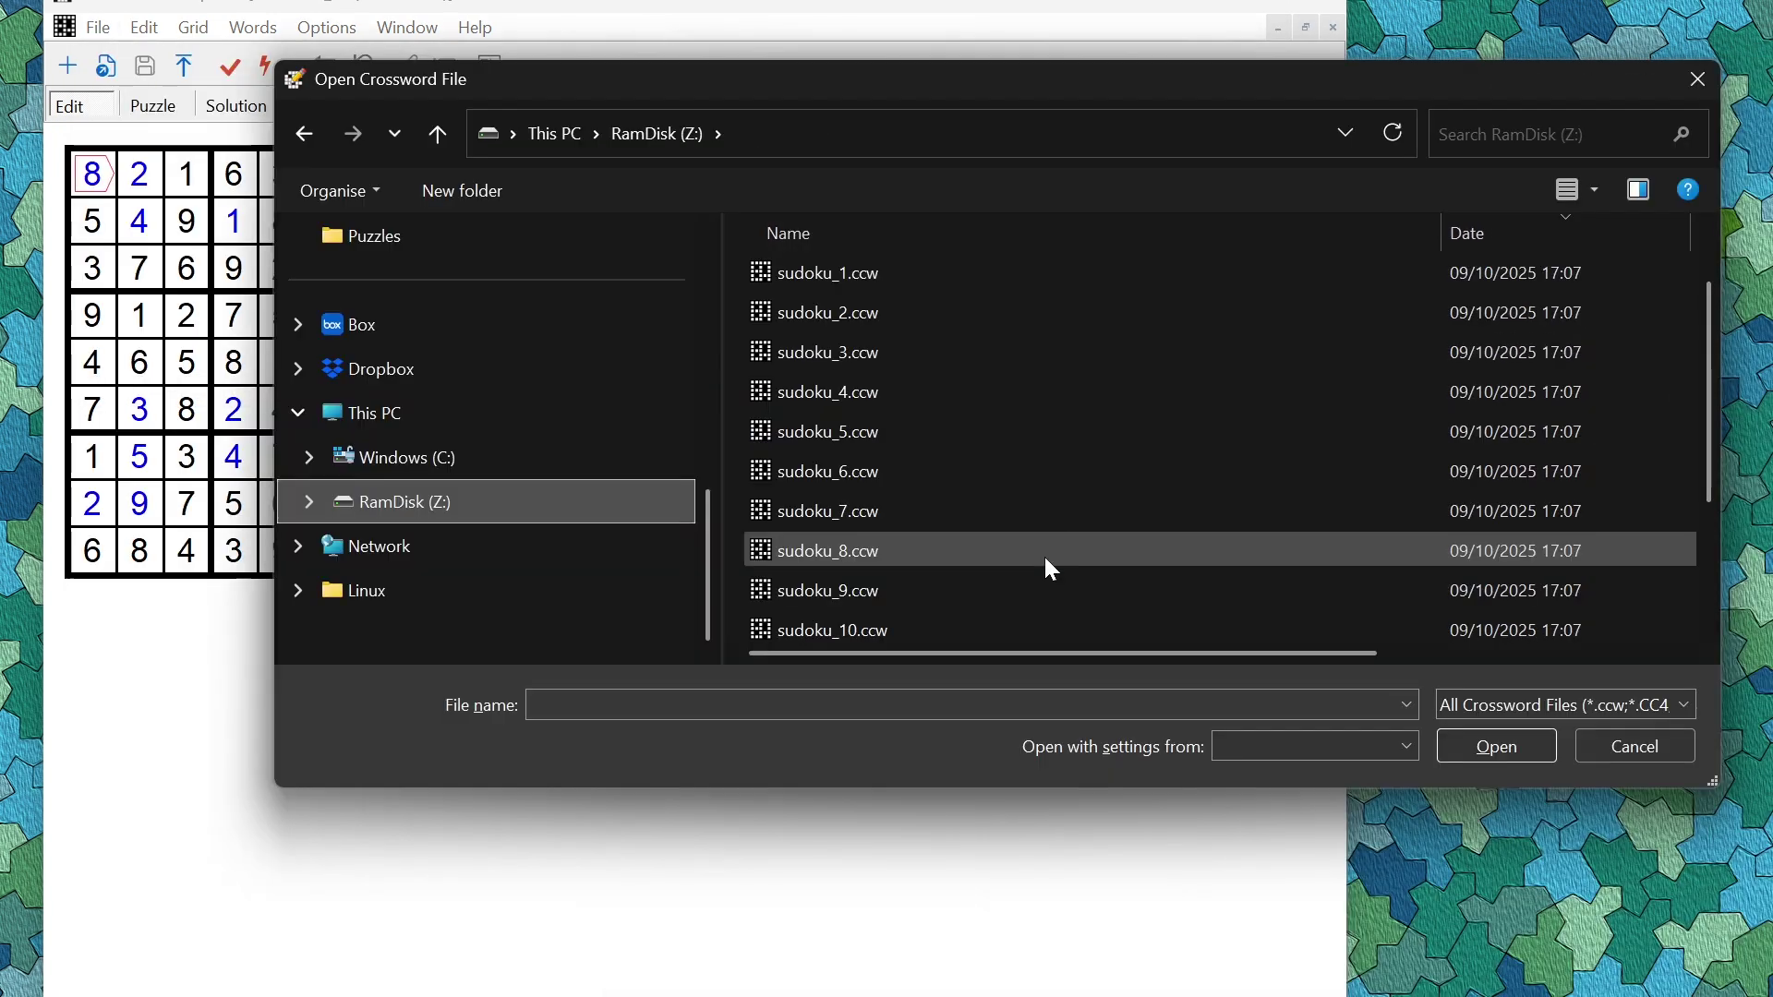
scroll(1044, 557, "up", 1)
left_click(868, 360)
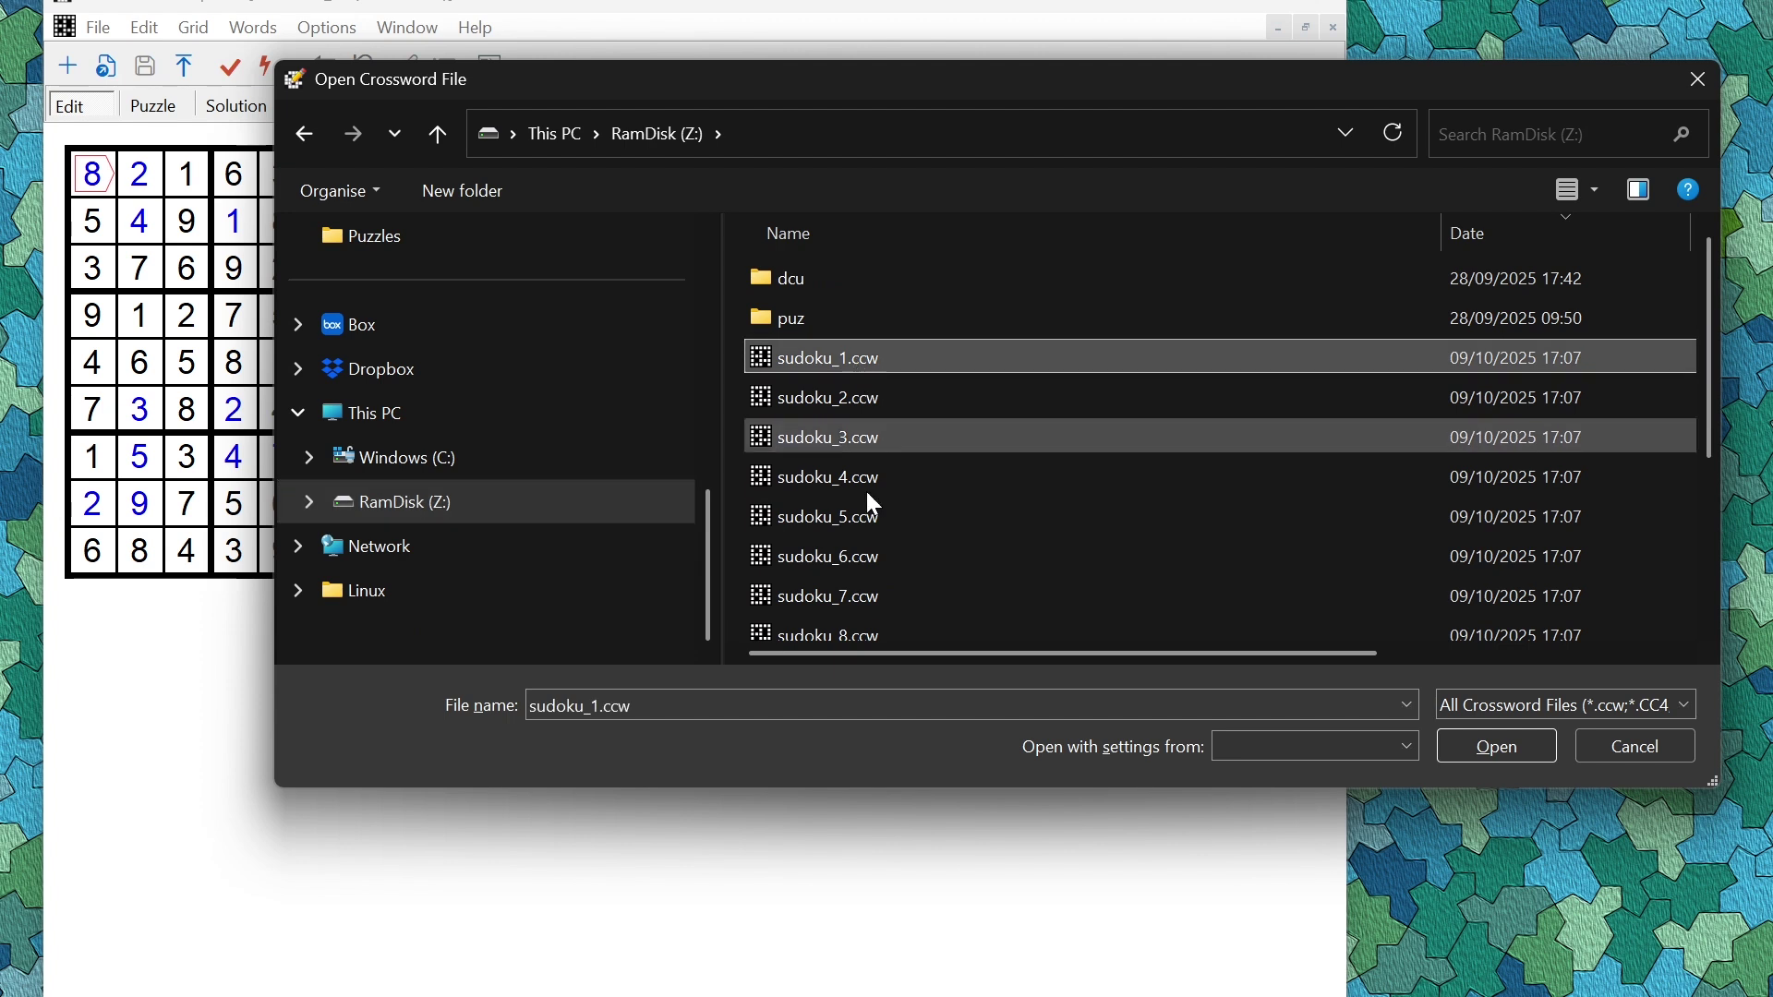
scroll(872, 517, "down", 1)
left_click(841, 623, "shift")
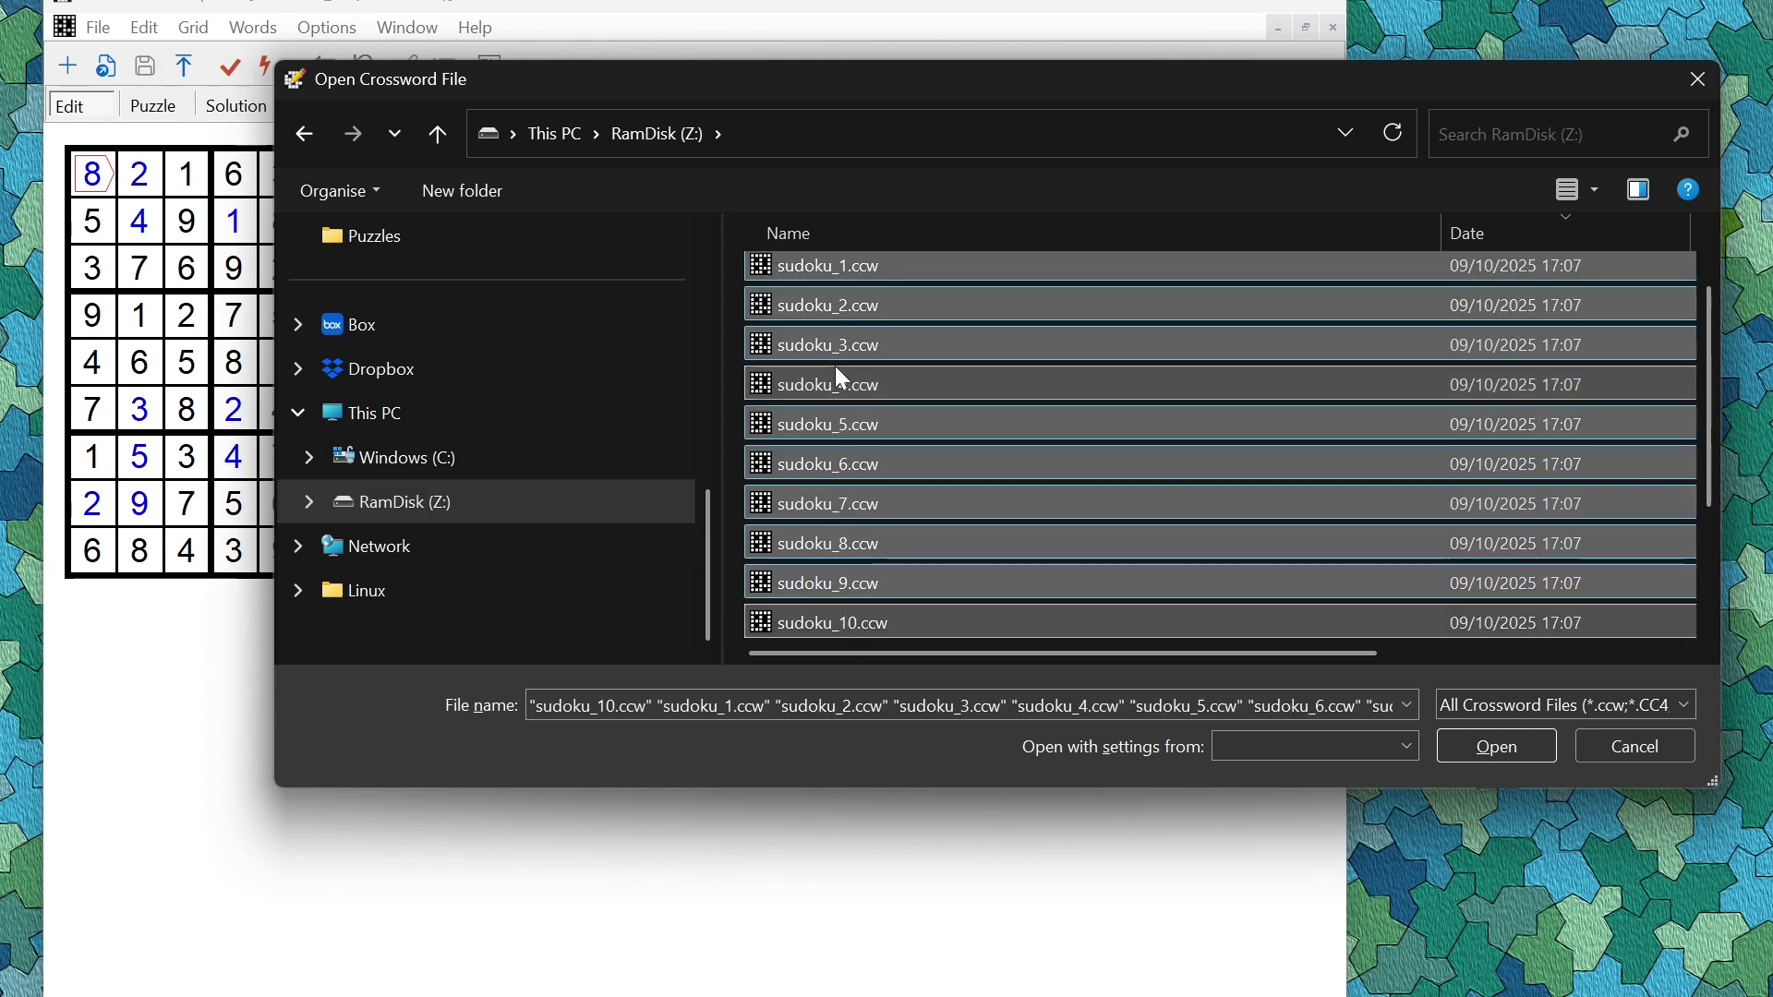
left_click(1697, 82)
left_click(99, 29)
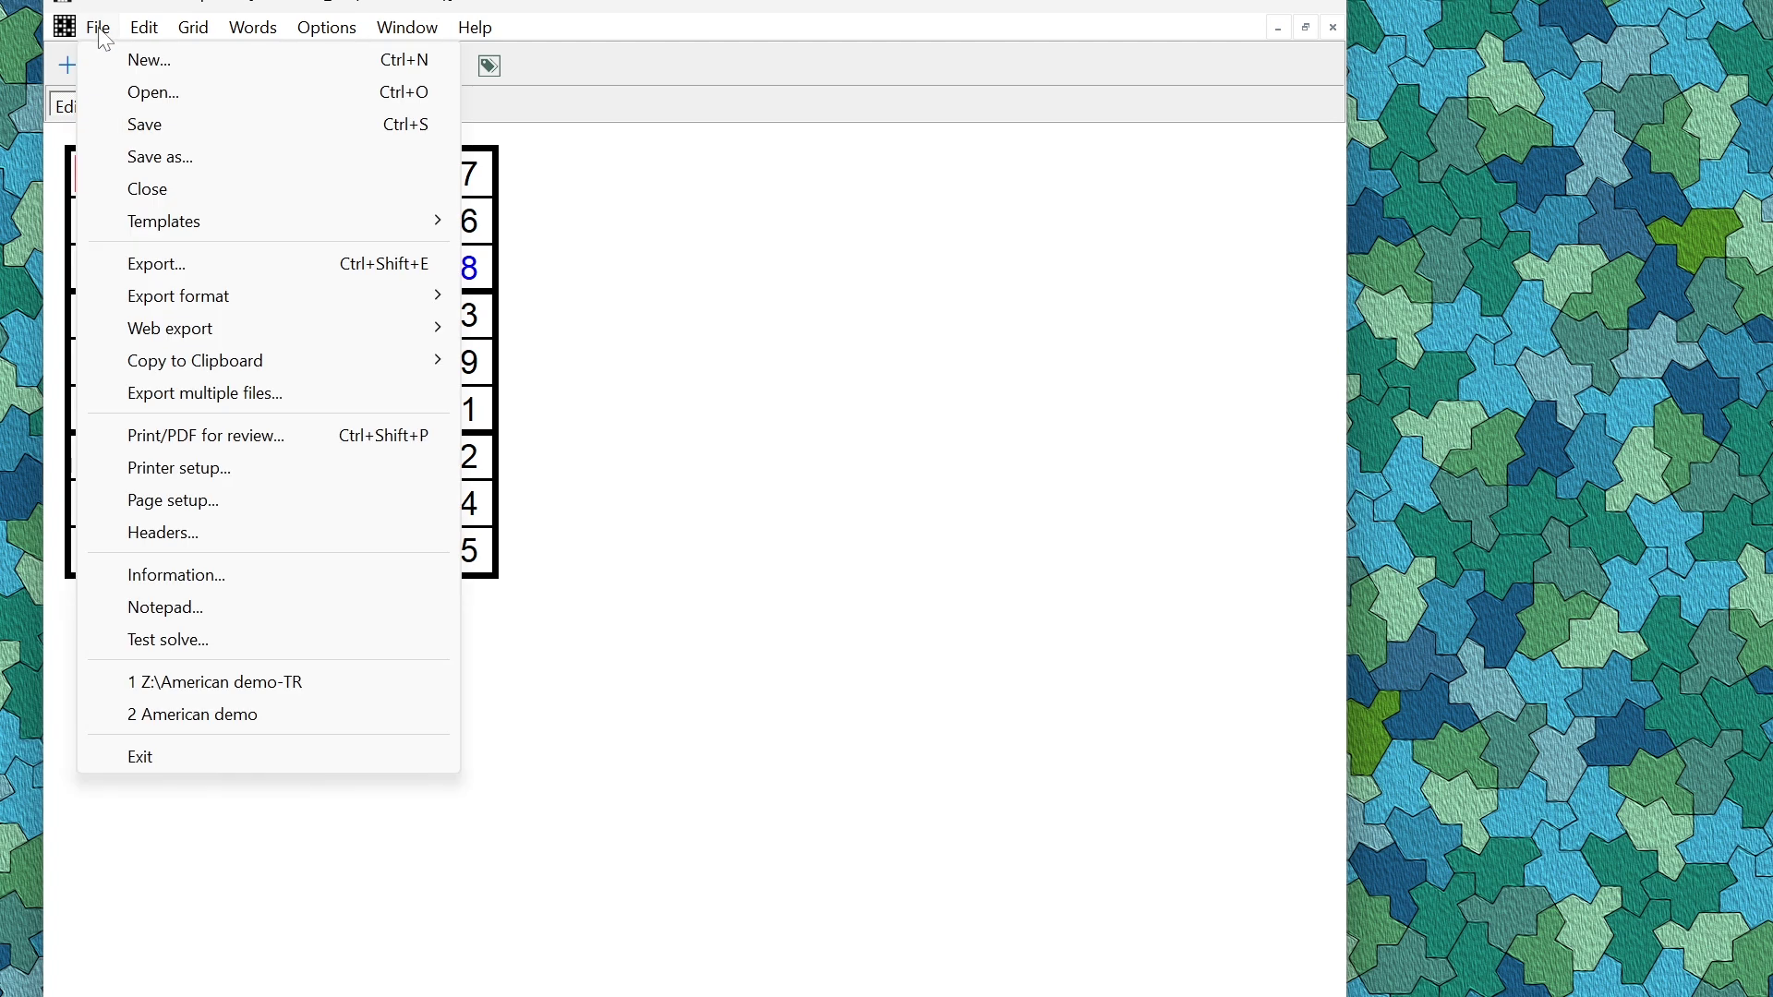
mouse_move(179, 331)
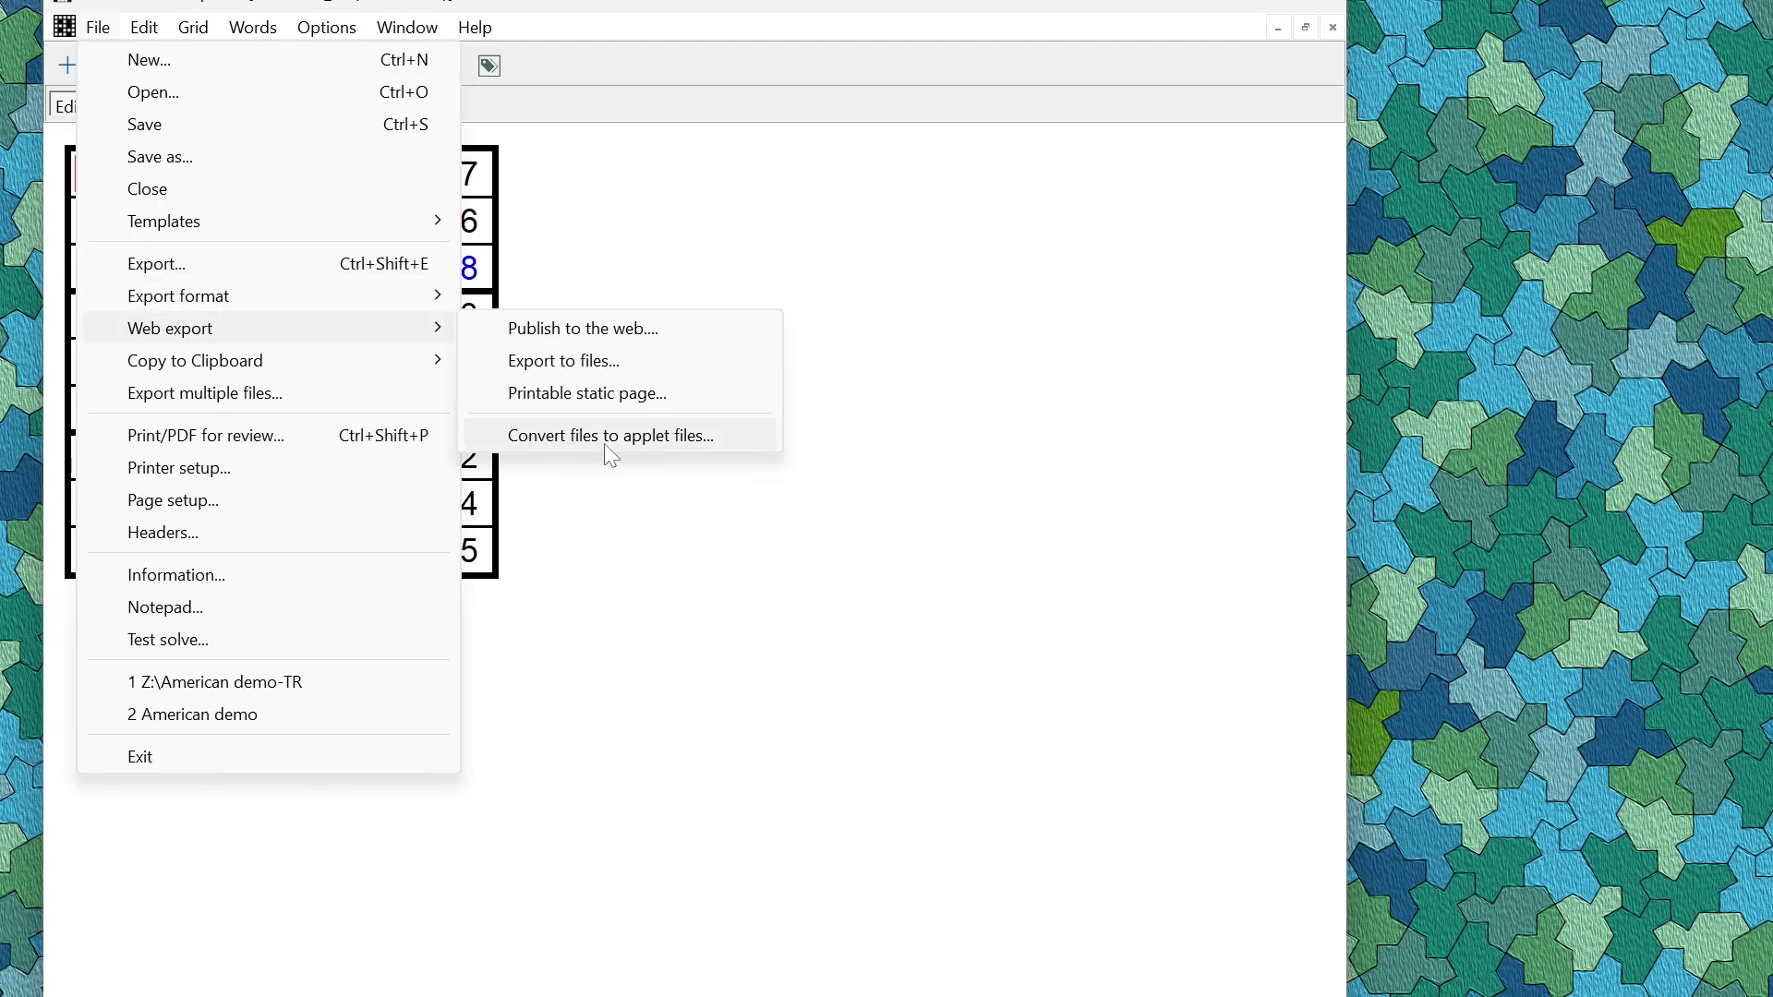
left_click(618, 539)
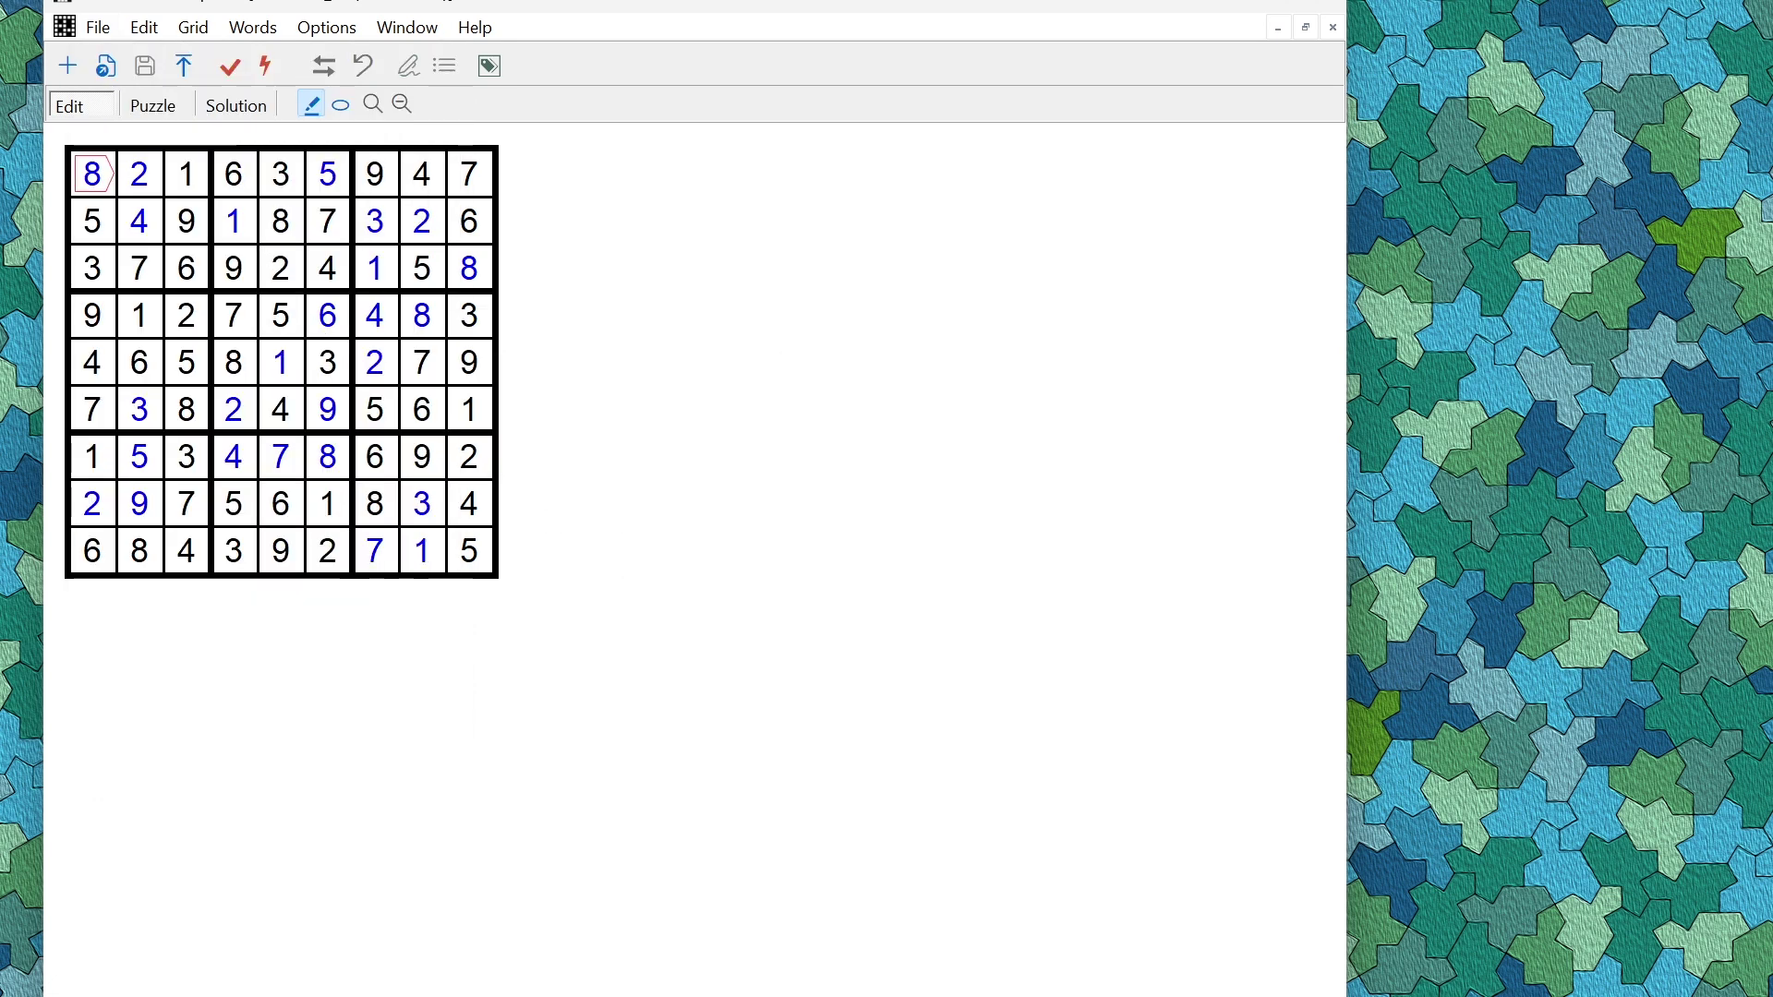